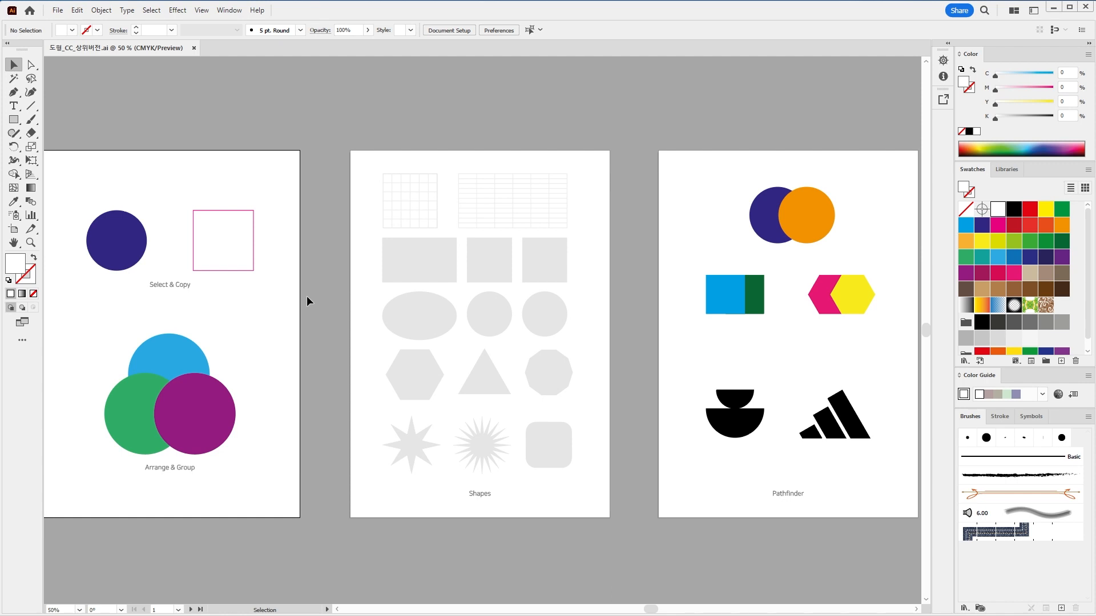
Switch to File Explorer and look over the two example files, 도형_CC_상위버전.ai and 도형_CS_하위버전.ai
key(alt+Tab)
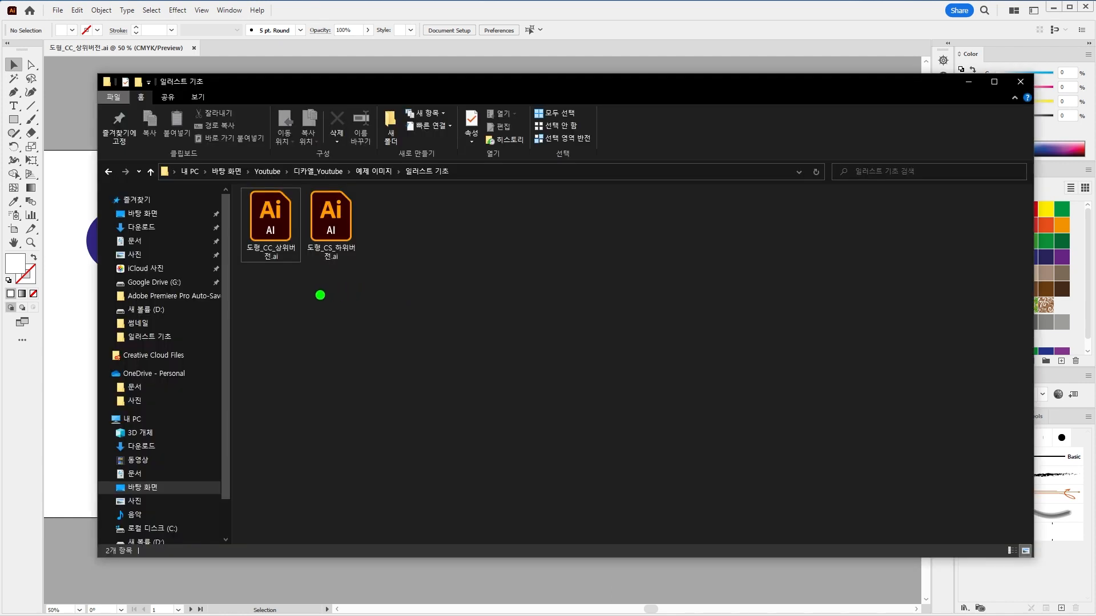
drag(298, 279, 297, 377)
mouse_move(365, 283)
mouse_down()
mouse_move(361, 412)
mouse_move(366, 384)
mouse_up()
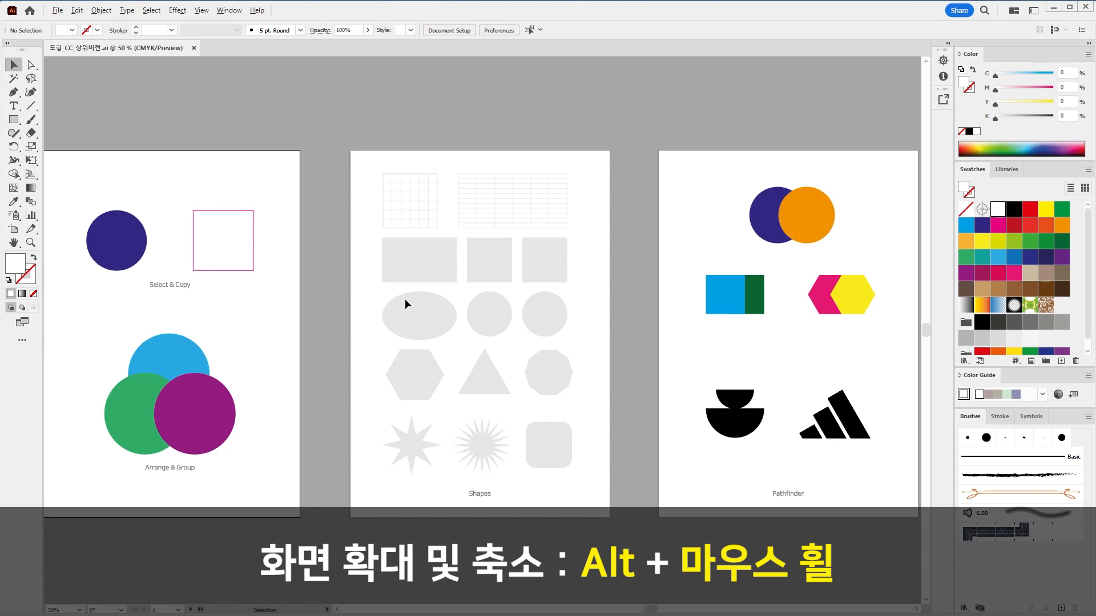
Zoom in and out over the three artboards to examine the Select & Copy, Shapes and Pathfinder examples
scroll(407, 301, down, 2)
scroll(422, 305, up, 4)
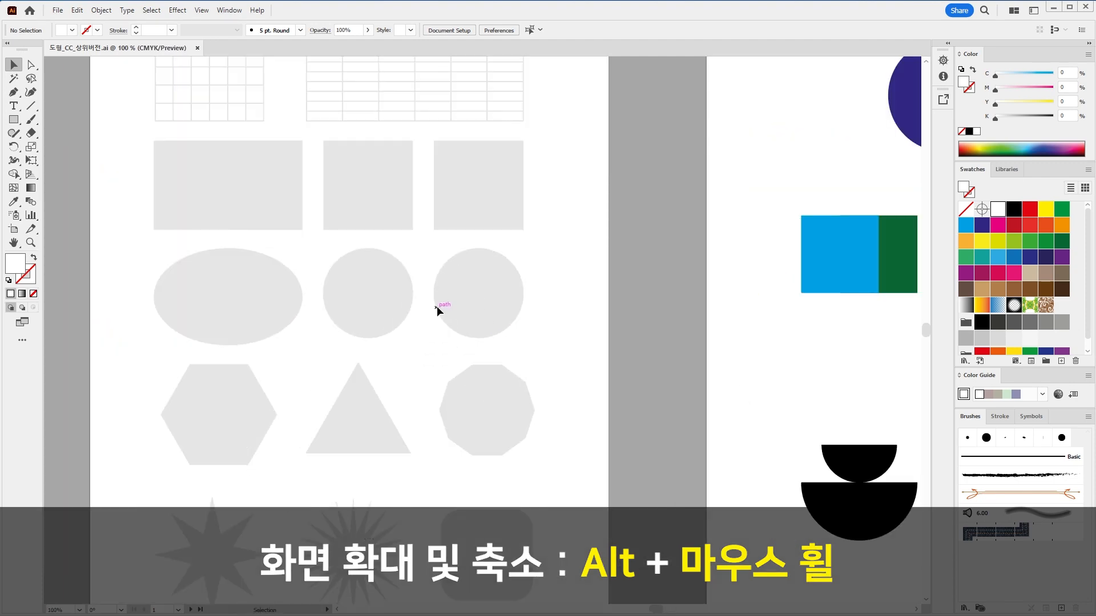
scroll(436, 306, down, 3)
scroll(260, 268, up, 5)
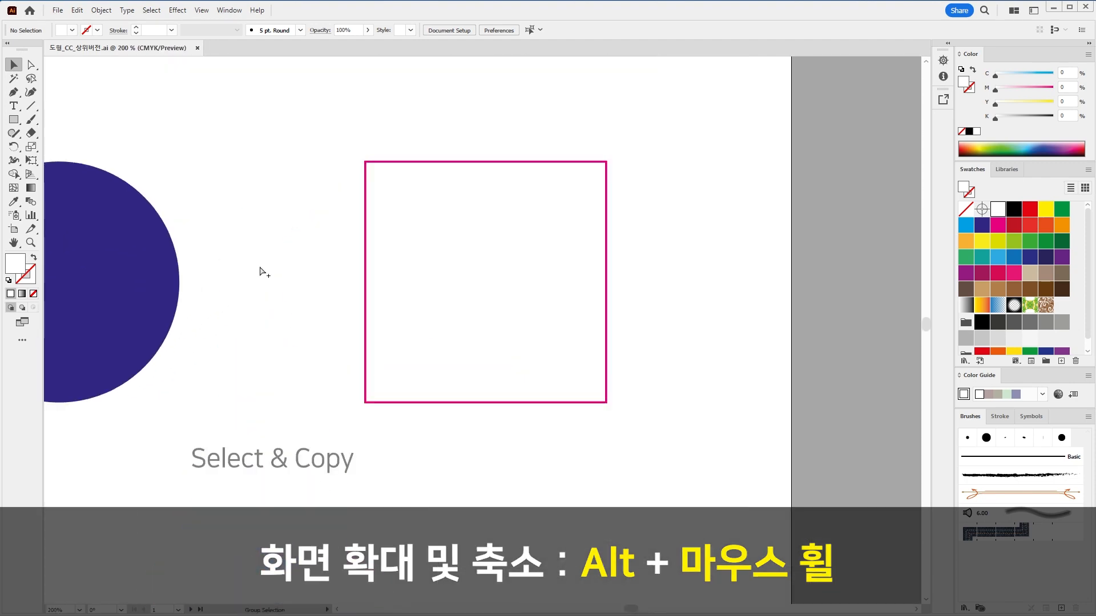
scroll(263, 272, up, 1)
scroll(259, 268, down, 5)
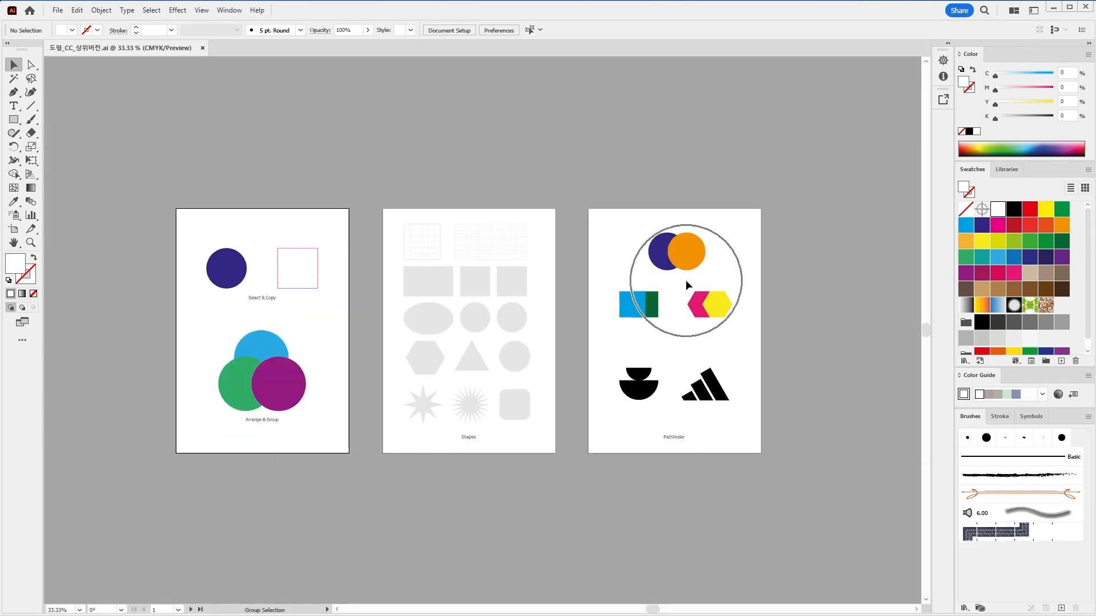
scroll(686, 279, up, 5)
scroll(687, 283, down, 6)
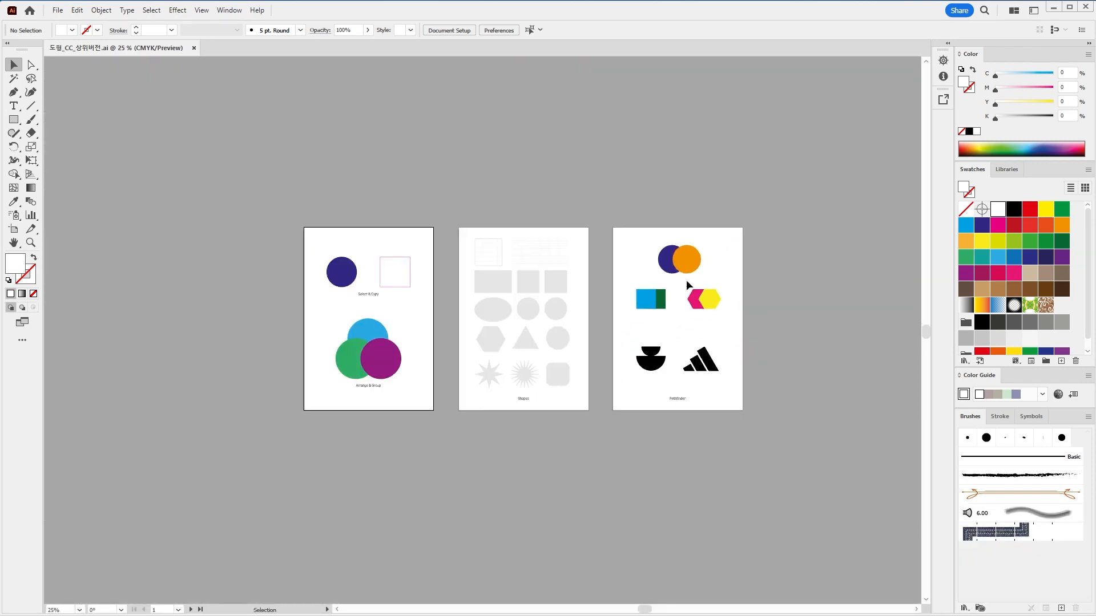
scroll(540, 293, up, 4)
scroll(539, 295, down, 2)
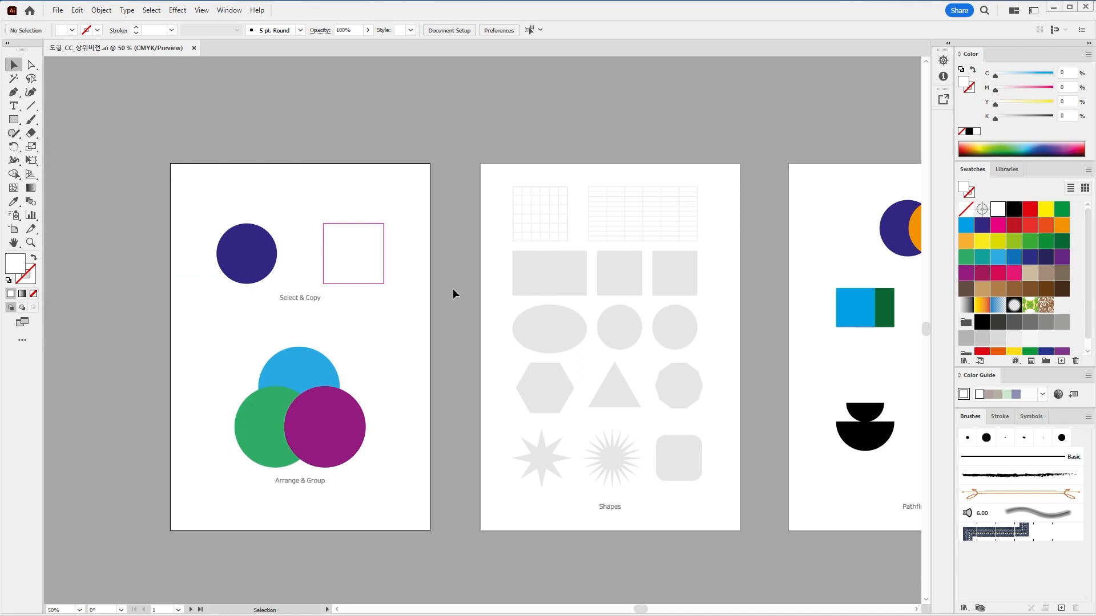
Pan around the artboards and bring the navy circle and magenta square of the Select & Copy example into close view
key(space)
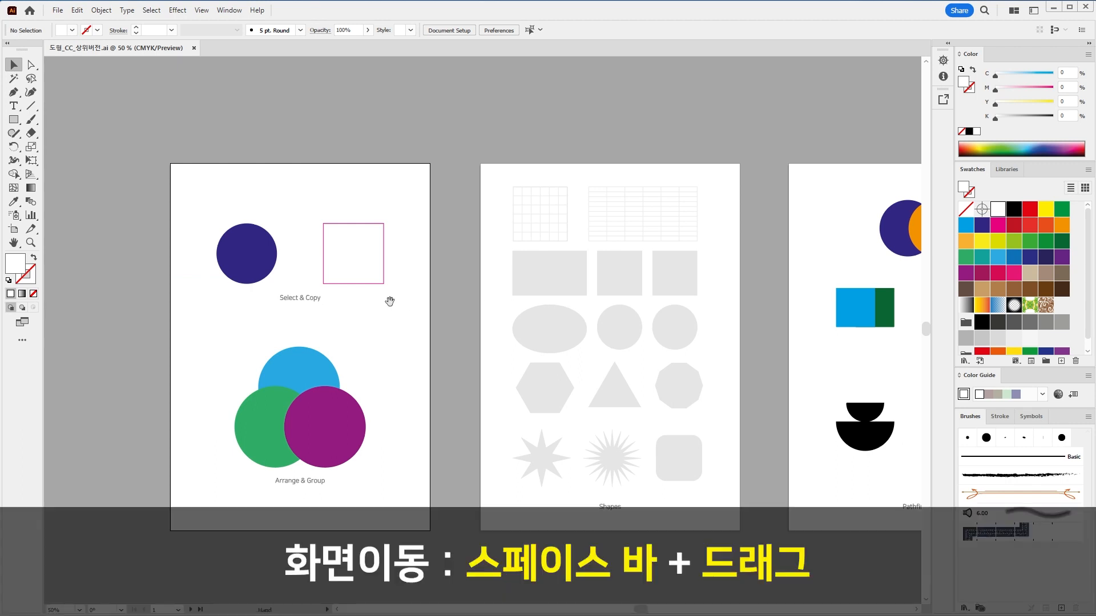
drag(344, 320, 409, 333)
drag(371, 412, 459, 237)
drag(509, 144, 462, 337)
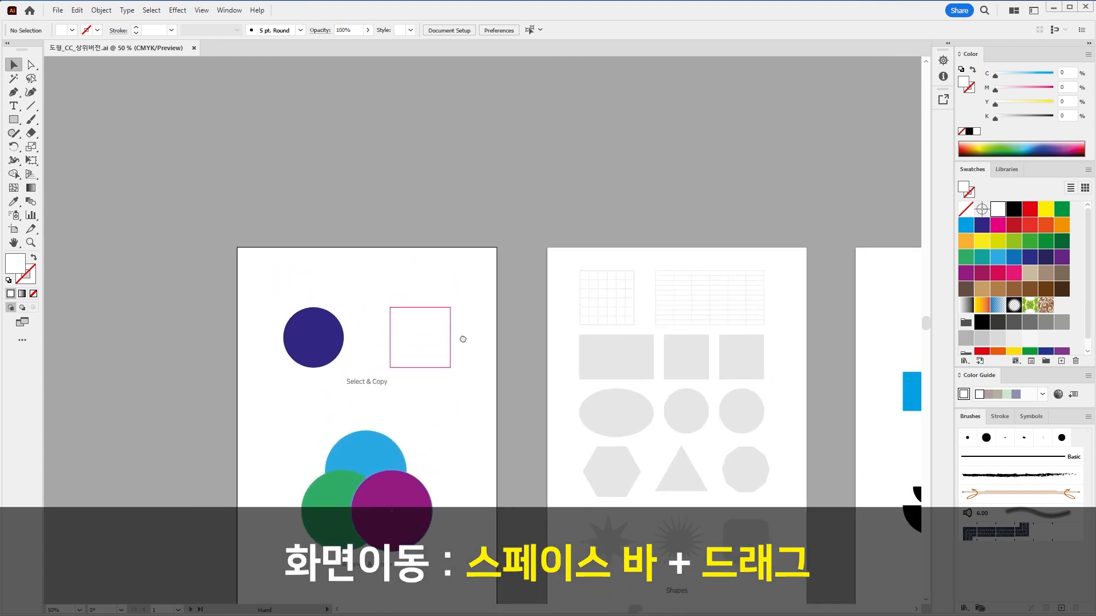
drag(467, 413, 368, 295)
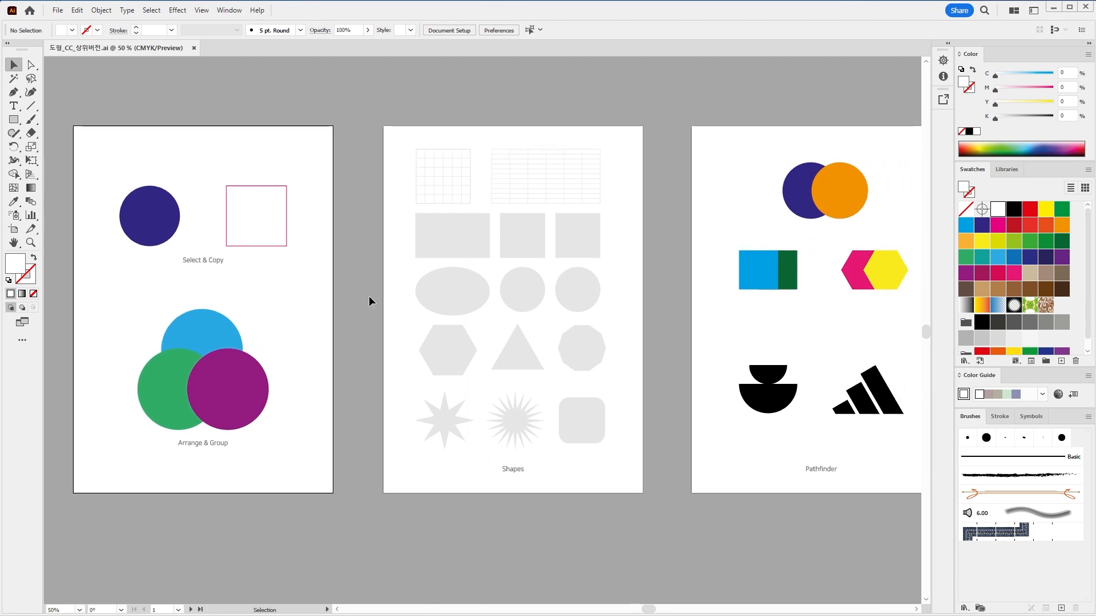
drag(207, 269, 484, 290)
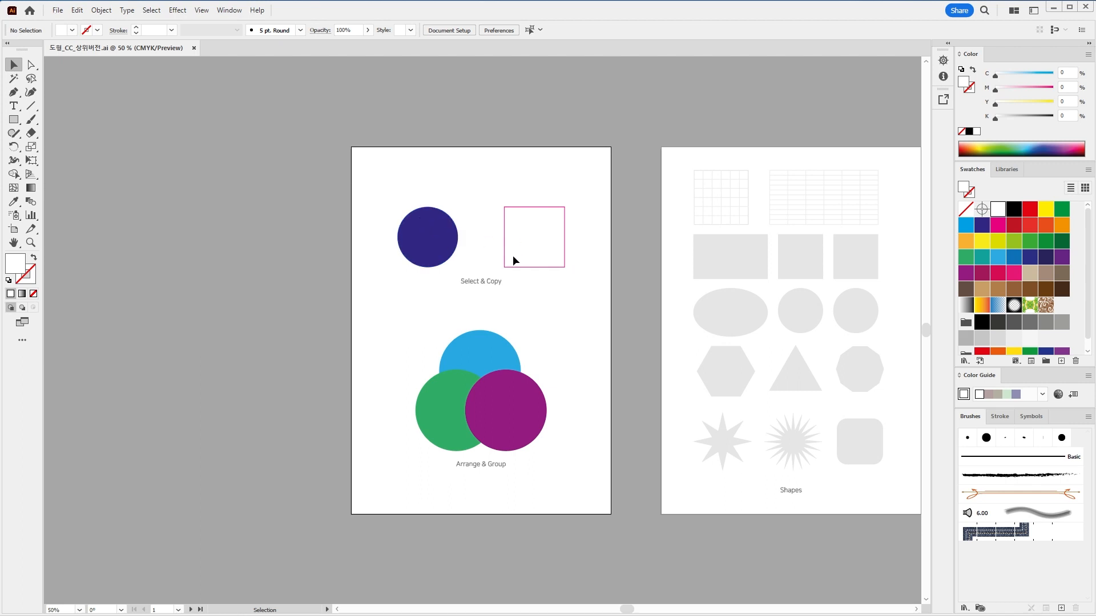
scroll(465, 232, up, 2)
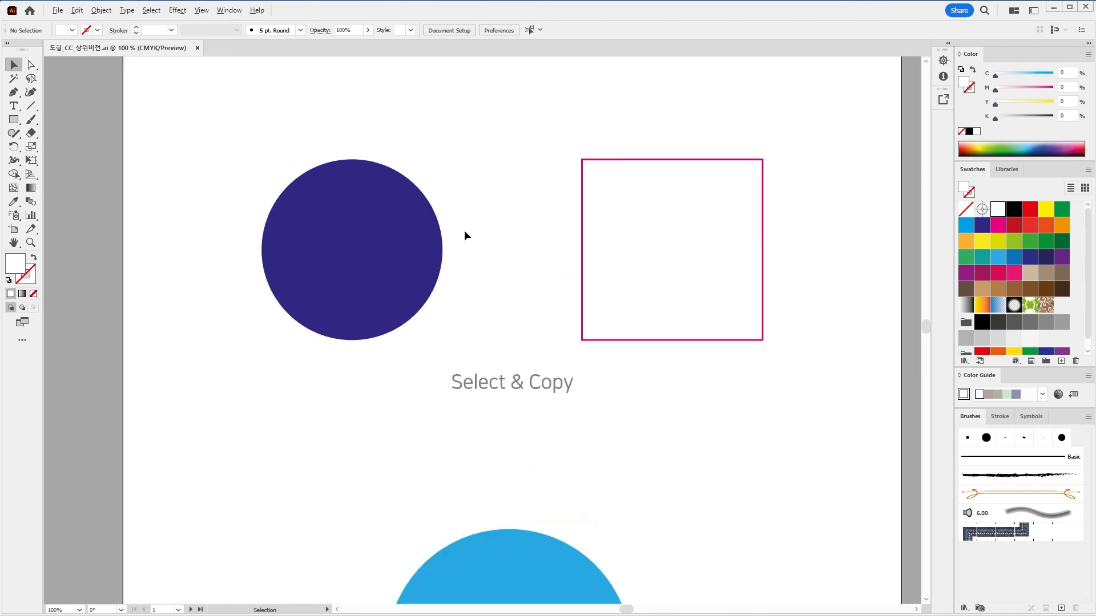
drag(496, 234, 490, 284)
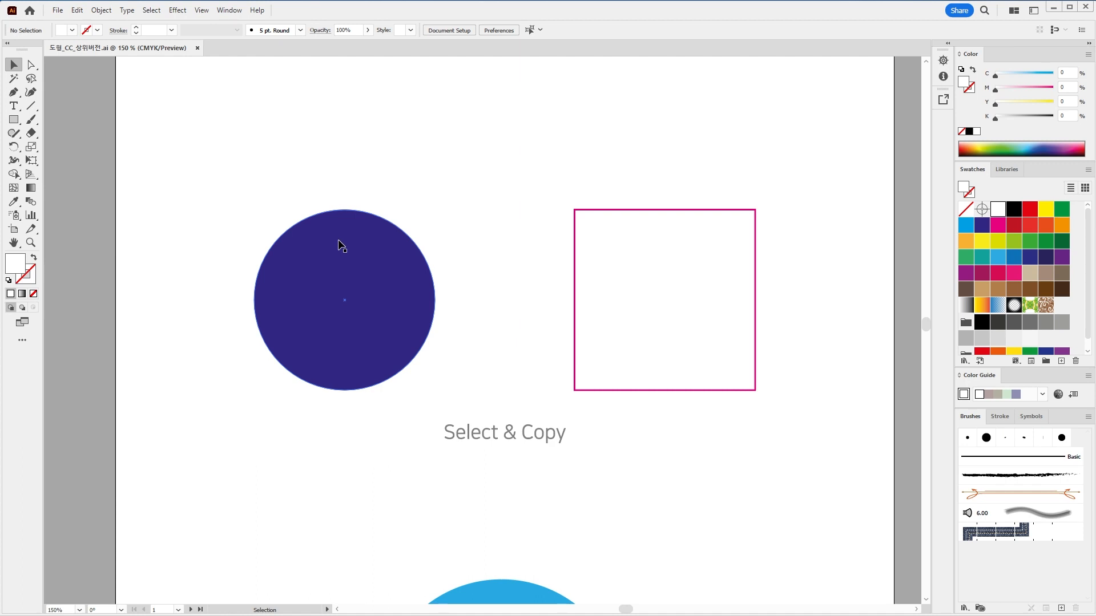
Select the navy circle above the Select & Copy label, move it slightly up and to the left, and deselect it
key(ctrl)
key(ctrl)
key(ctrl)
key(ctrl)
drag(340, 267, 371, 273)
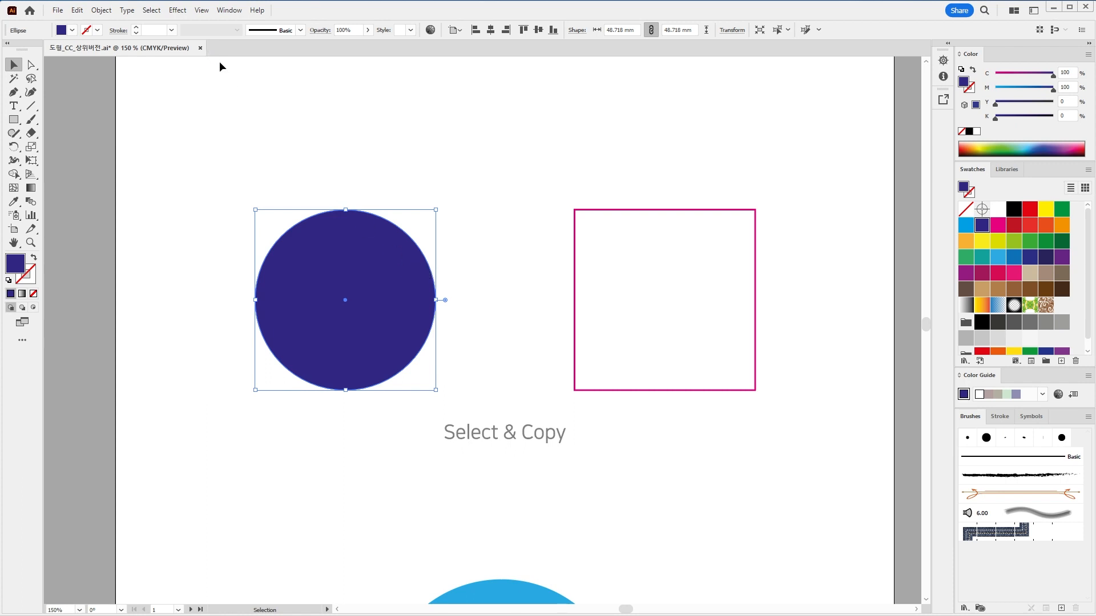
click(201, 11)
click(436, 213)
drag(340, 277, 320, 268)
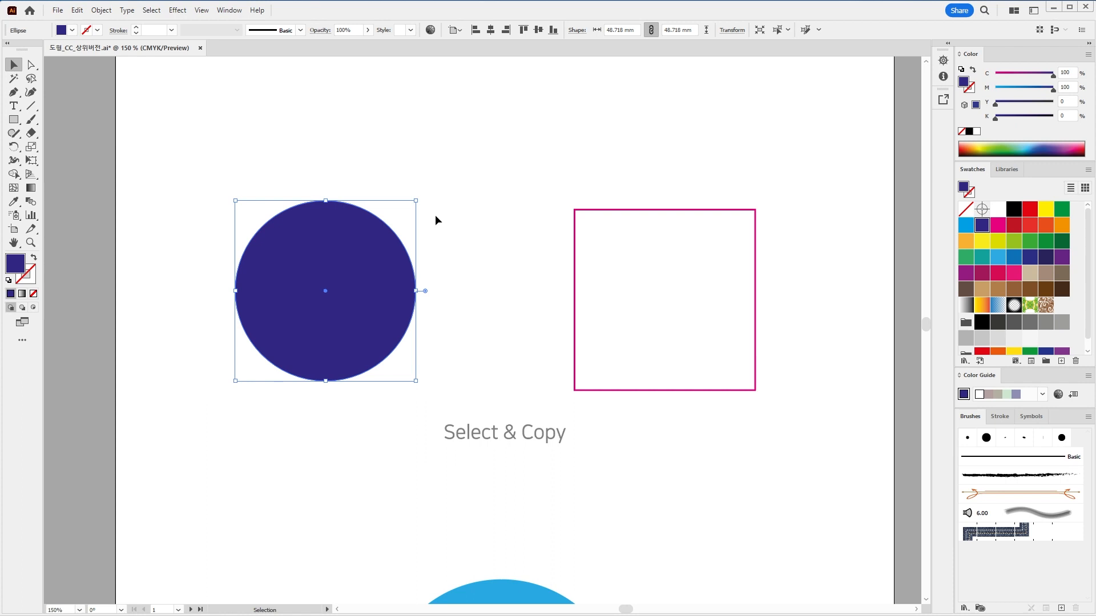
mouse_move(416, 201)
mouse_down()
mouse_move(347, 257)
mouse_move(519, 140)
mouse_move(276, 297)
mouse_move(451, 187)
mouse_move(308, 292)
mouse_move(494, 169)
mouse_move(421, 233)
mouse_move(416, 201)
mouse_up()
click(512, 174)
Select the magenta square, try to transform it from its upper-left corner, and undo the change
drag(531, 159, 627, 249)
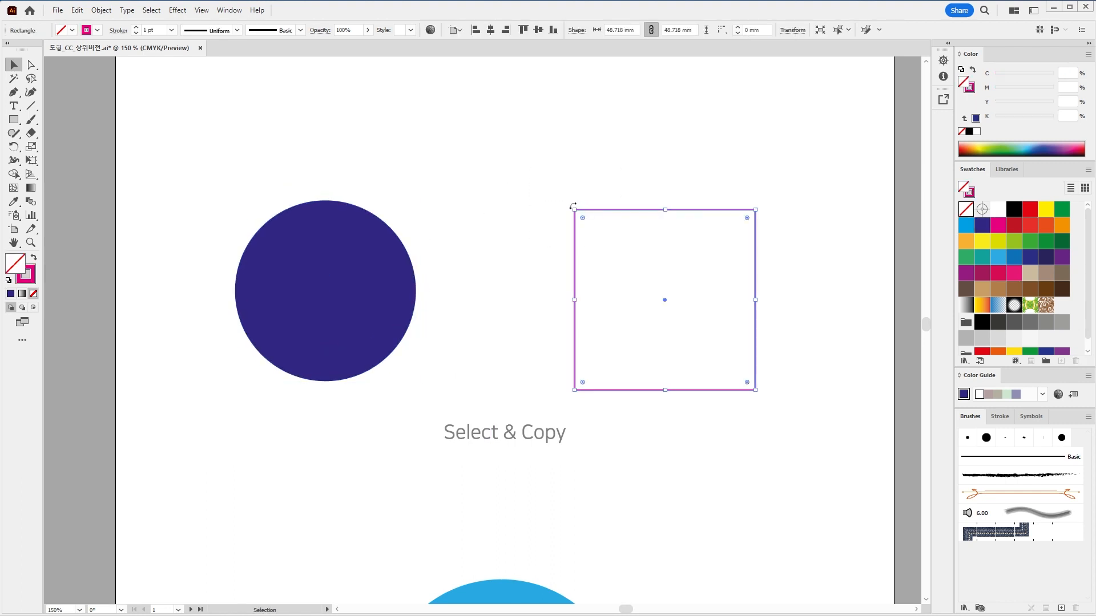
scroll(579, 204, up, 1)
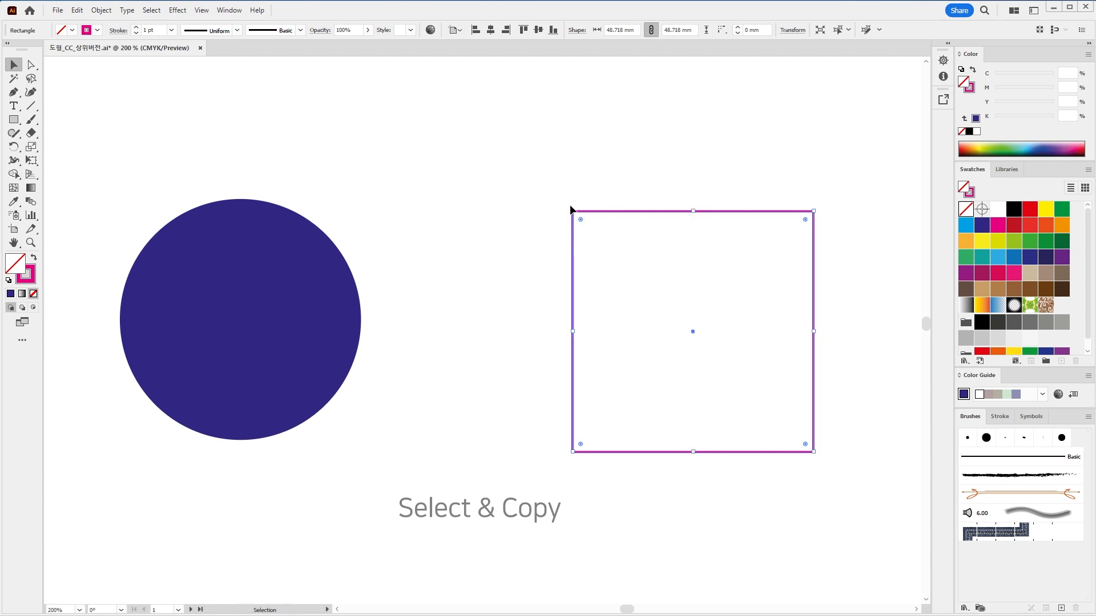
drag(570, 209, 525, 303)
key(ctrl+z)
Select the navy circle with its bounding box shown and move it slightly to the right
drag(298, 296, 487, 283)
click(400, 283)
scroll(440, 287, down, 1)
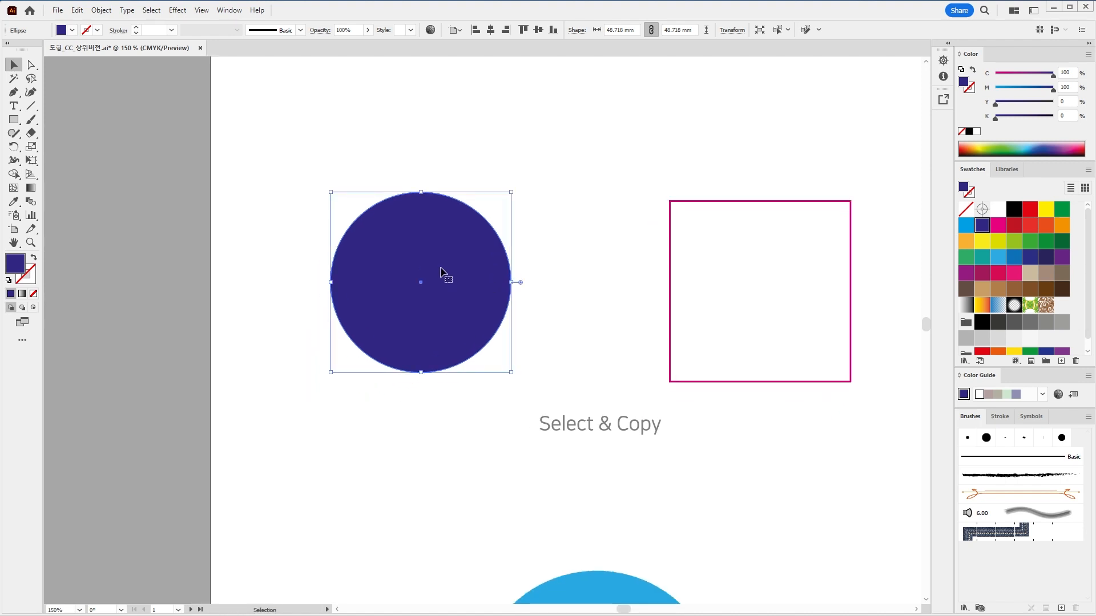
drag(433, 254, 456, 270)
Alternate between the Direct Selection and Selection tools while selecting the navy circle, and finish with it deselected
key(a)
drag(596, 129, 672, 68)
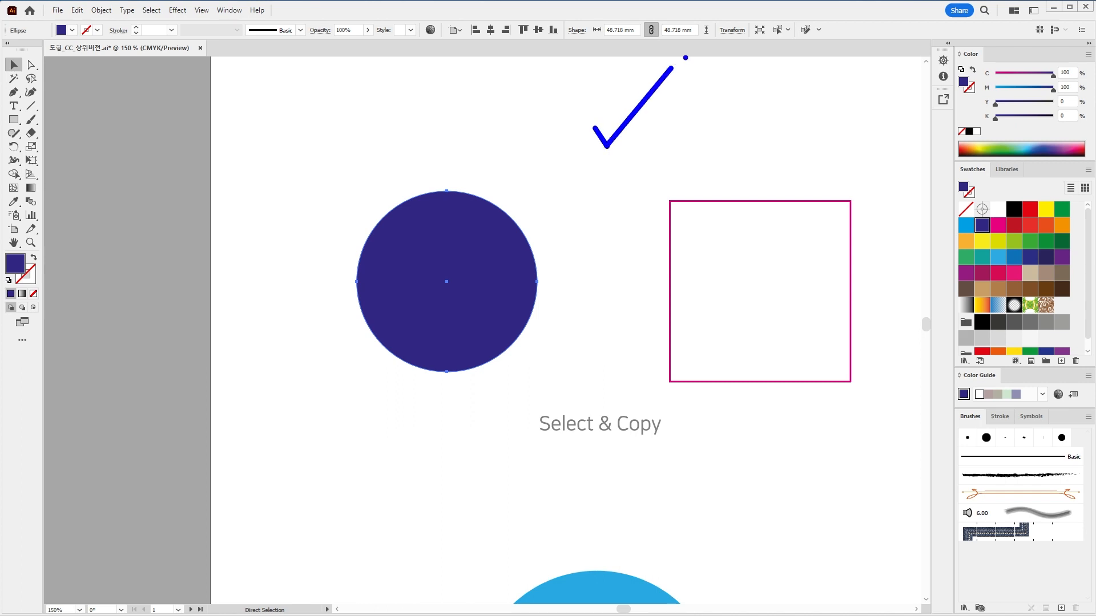
key(v)
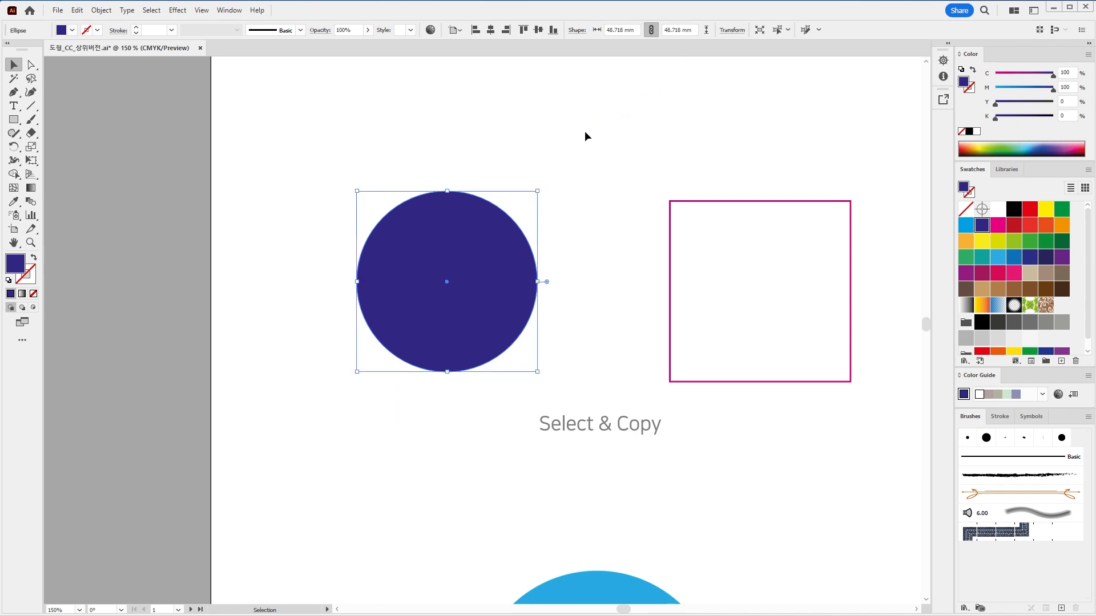
click(584, 131)
key(a)
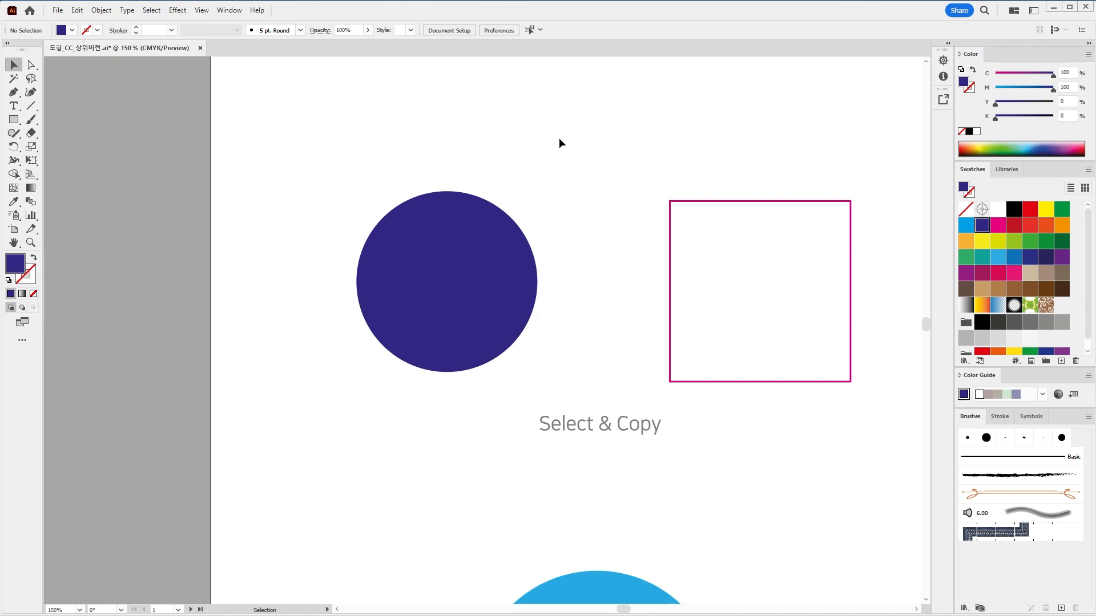
click(438, 265)
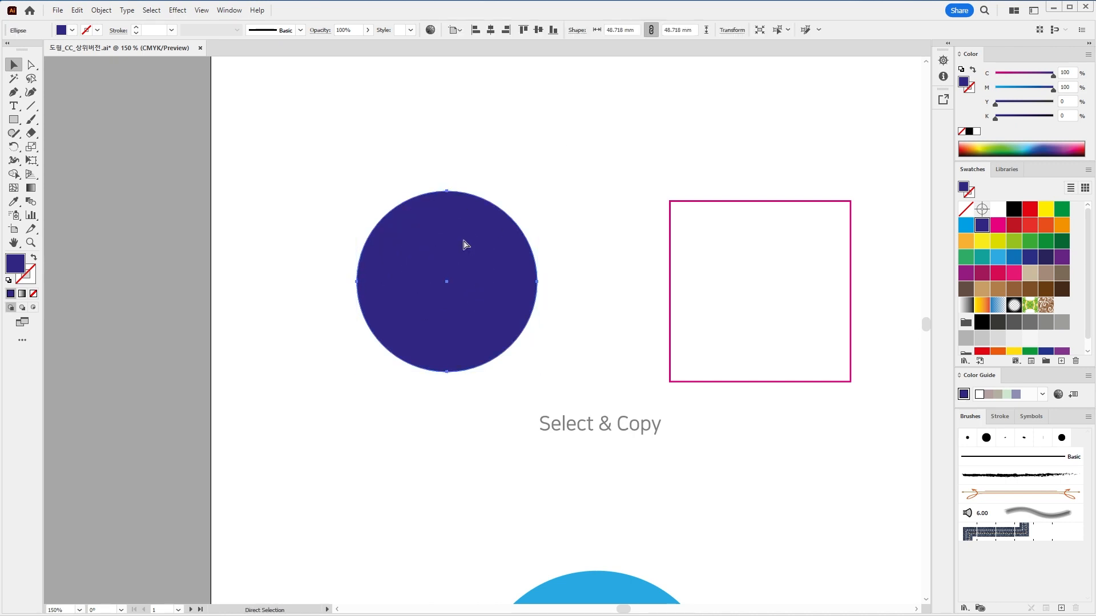
key(v)
click(600, 129)
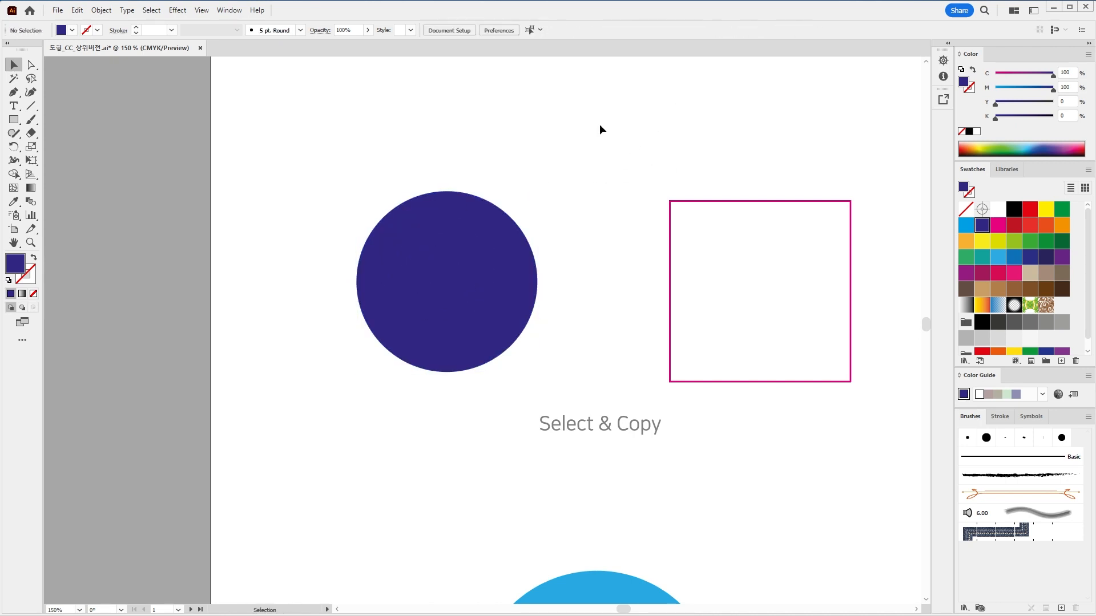
Select the navy circle and move it back and forth horizontally, leaving it slightly lower and farther from the magenta square
click(498, 229)
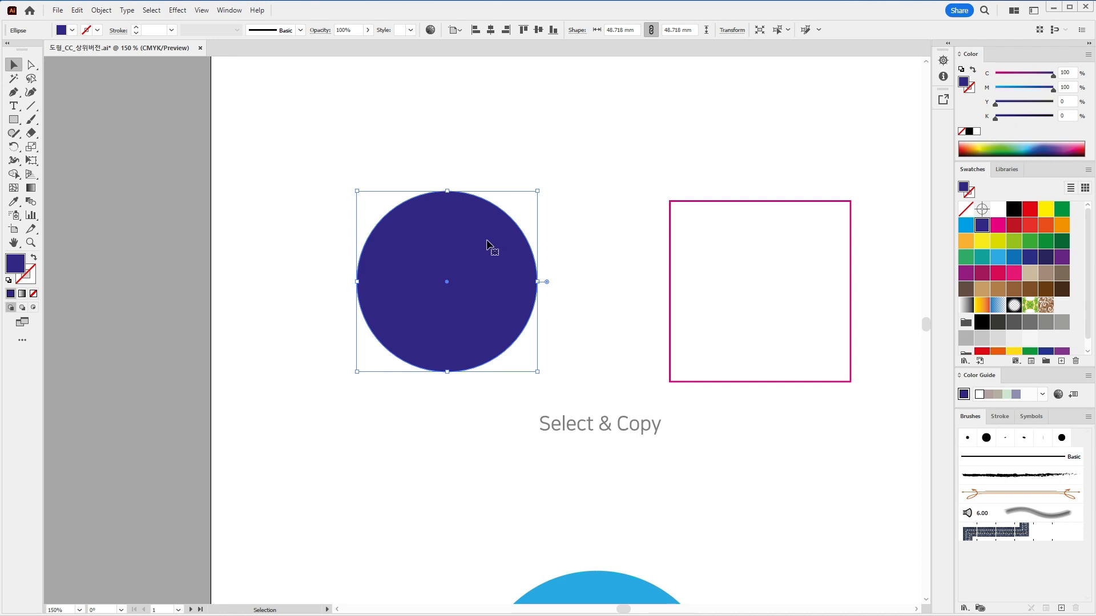
drag(488, 244, 332, 248)
drag(332, 248, 532, 247)
drag(532, 247, 435, 252)
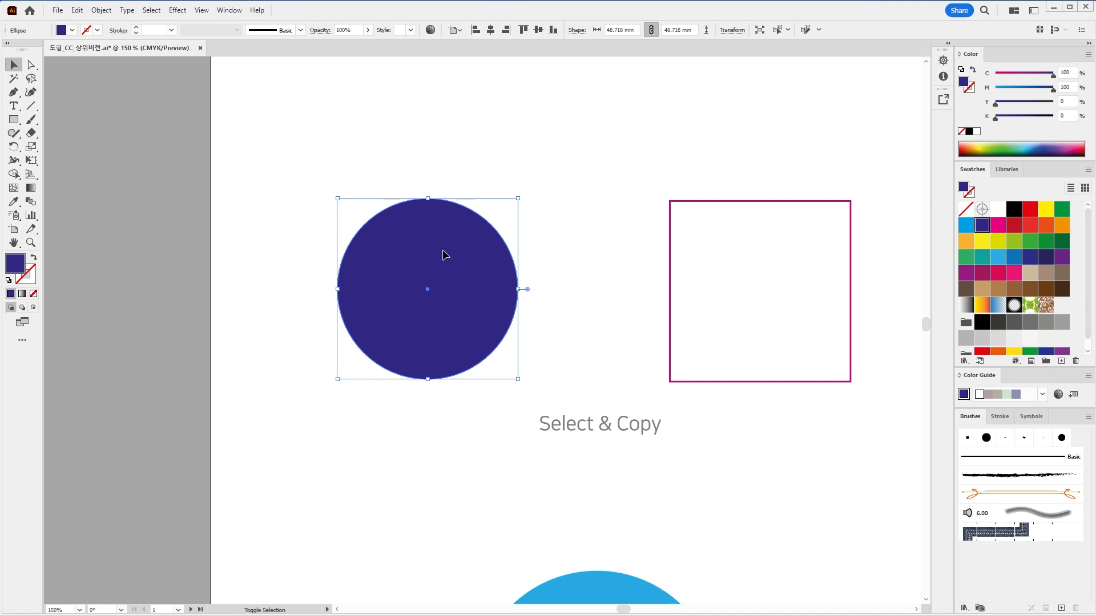
click(315, 245)
mouse_move(451, 262)
mouse_down()
mouse_move(248, 259)
mouse_move(447, 262)
mouse_up()
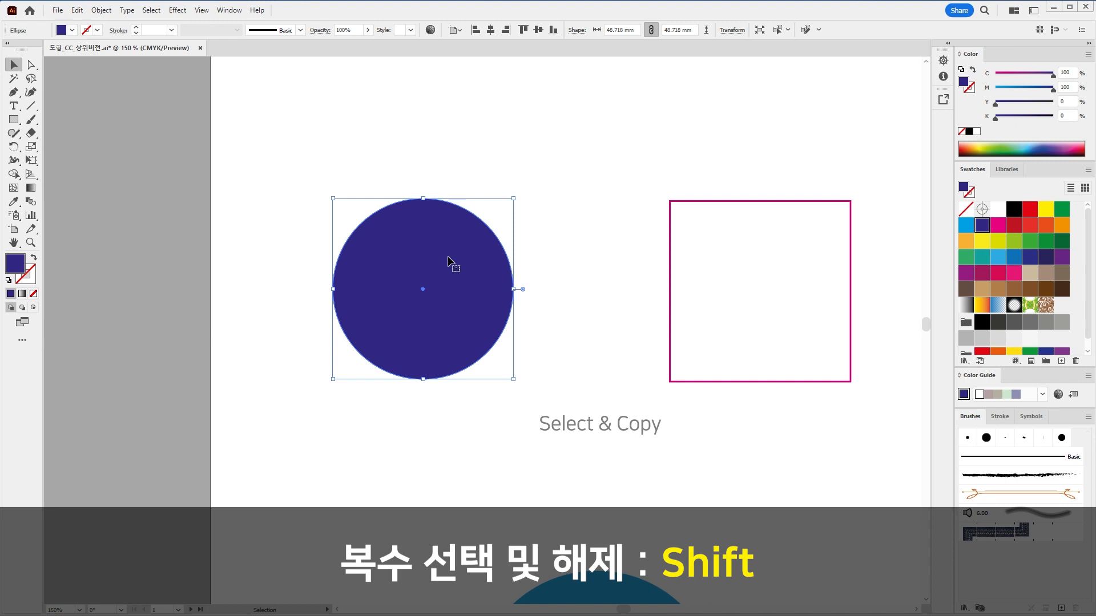
Reselect and reposition the navy circle beside the magenta square, and activate the Direct Selection tool
click(594, 204)
click(452, 256)
drag(403, 244, 454, 269)
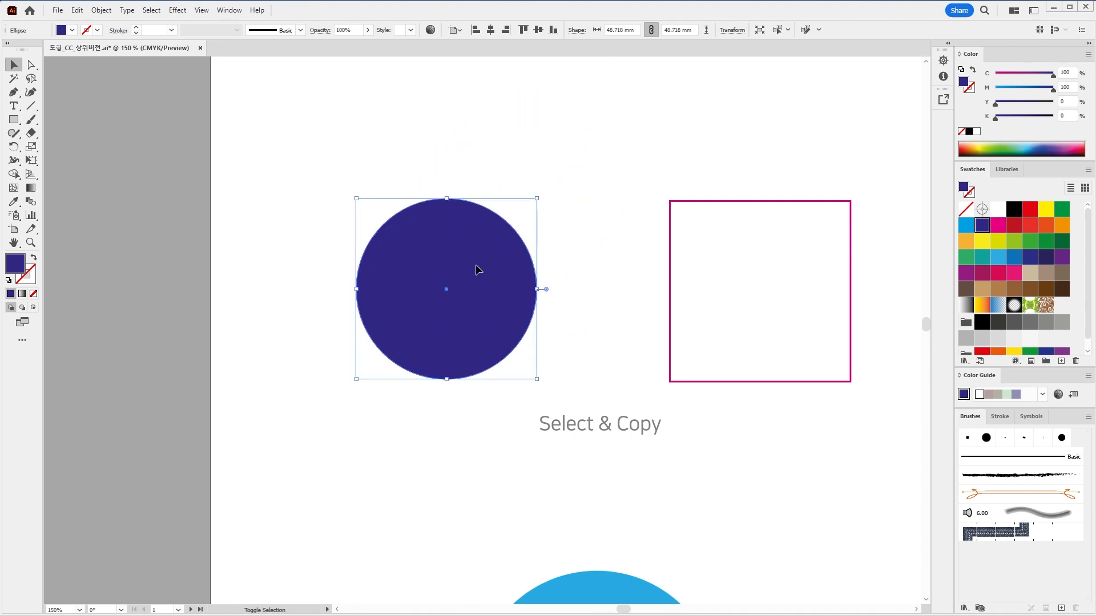
click(515, 197)
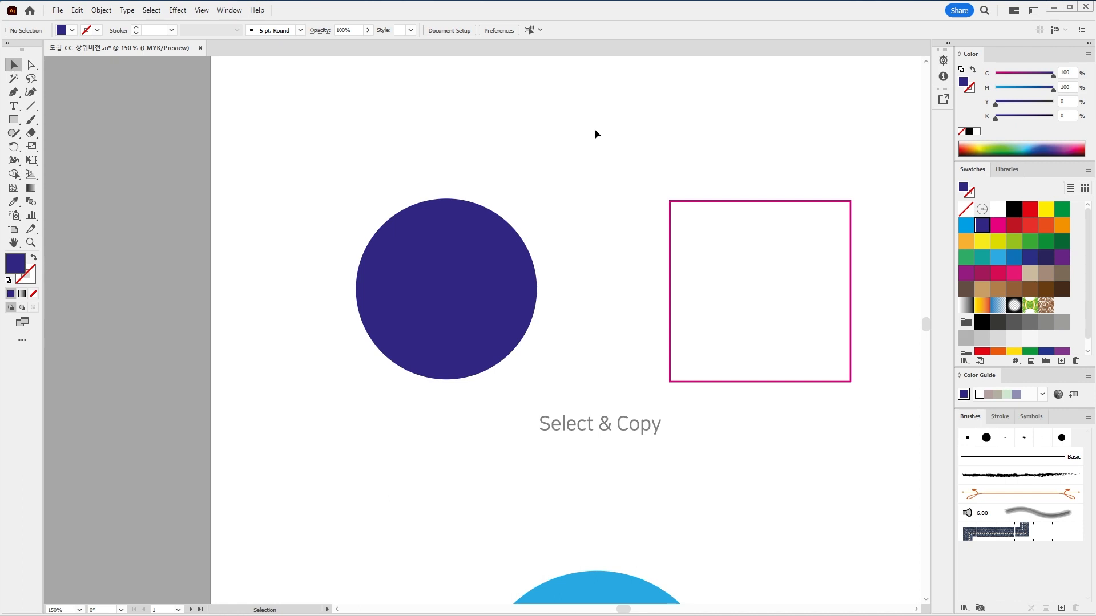
drag(465, 257, 429, 267)
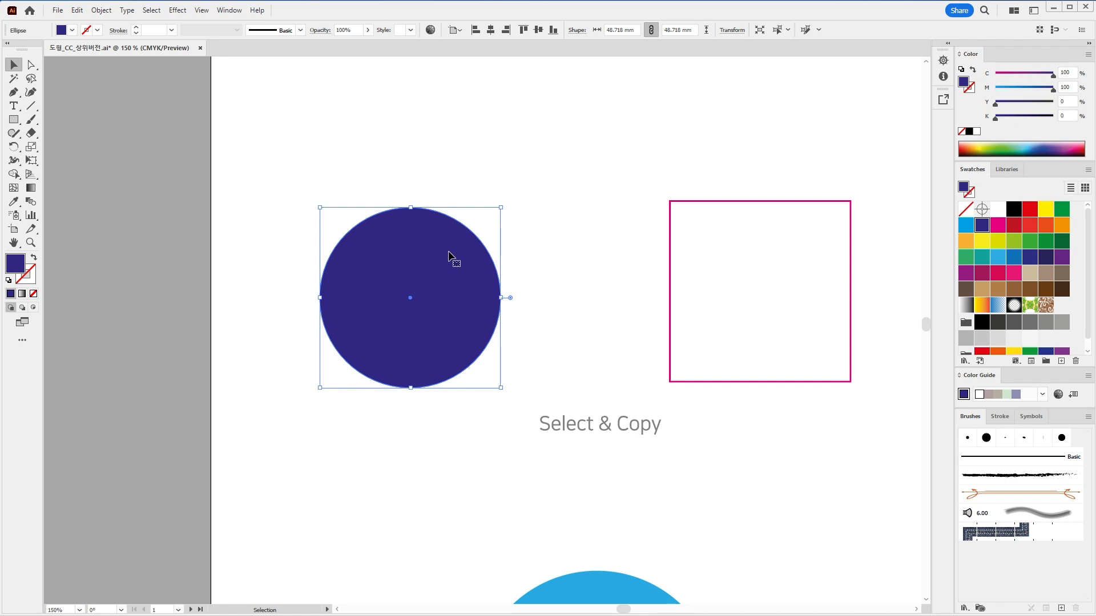
key(a)
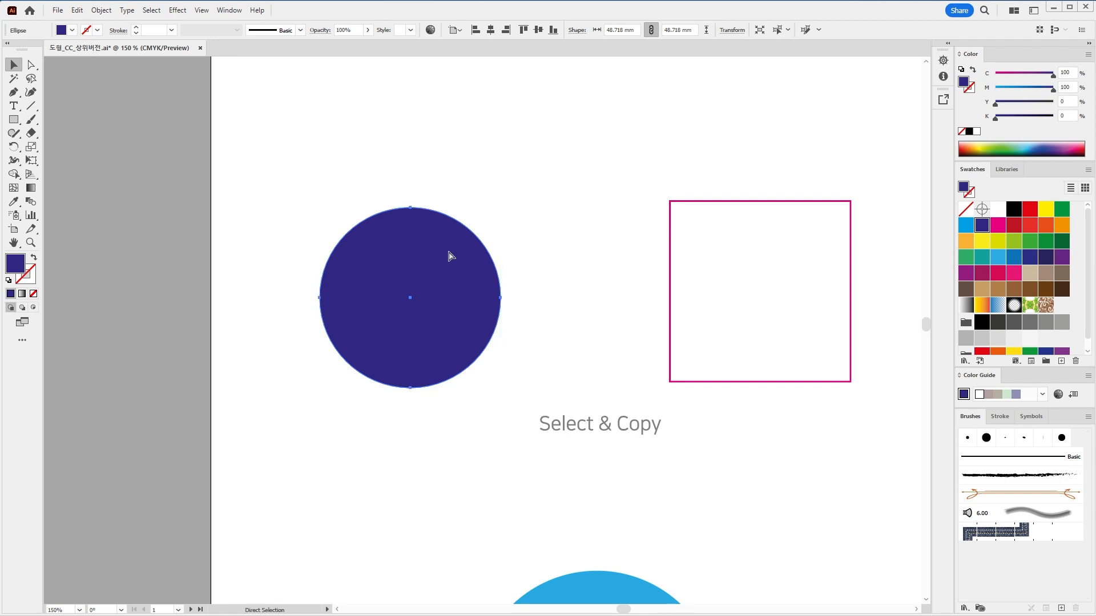
Try duplicating the navy circle by pasting it and by pulling off copies, undoing the attempts
key(ctrl+v)
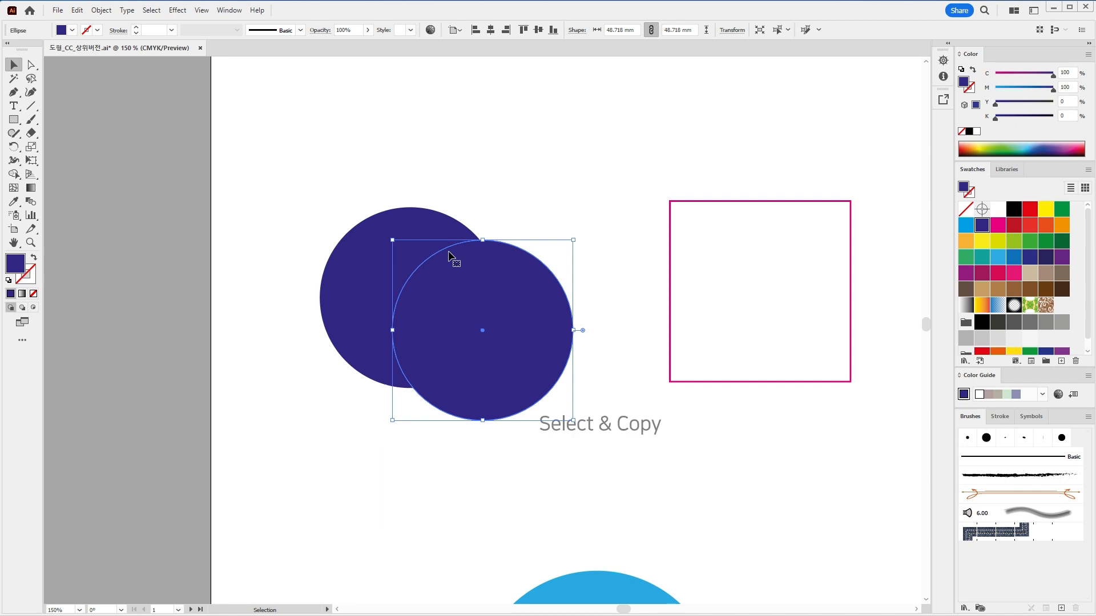
key(ctrl+z)
drag(423, 249, 534, 253)
key(ctrl+z)
drag(396, 262, 448, 313)
key(ctrl+z)
key(ctrl+z)
key(ctrl+z)
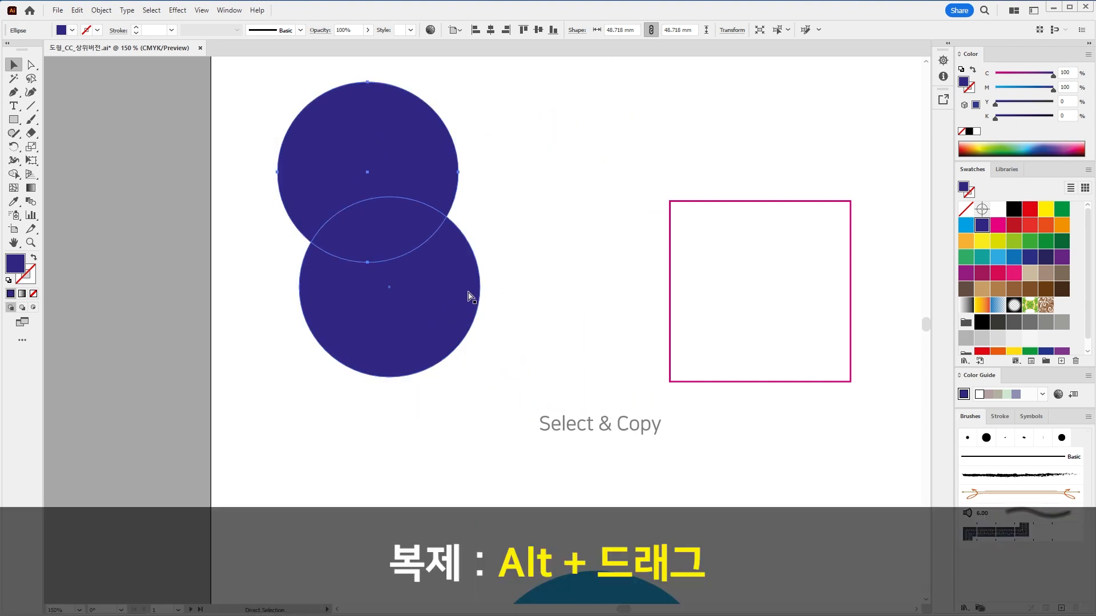
Pull several overlapping copies off the navy circle to form a cluster, and undo them until one circle remains
drag(407, 281, 429, 348)
drag(441, 325, 469, 222)
drag(470, 227, 529, 322)
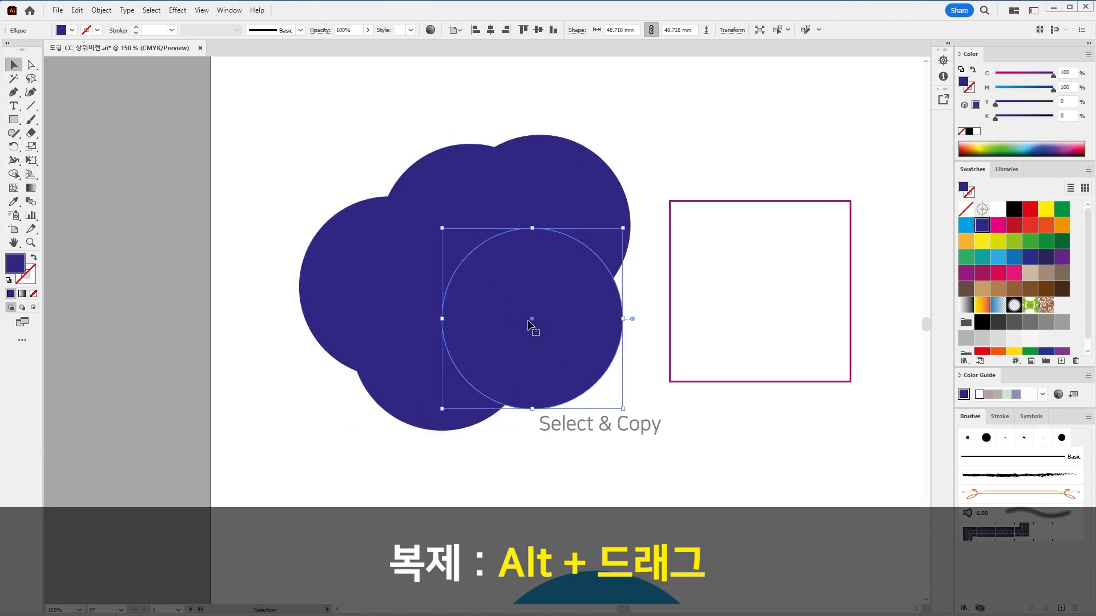
key(ctrl+z)
key(ctrl+z)
key(ctrl+z)
key(ctrl+z)
key(ctrl+z)
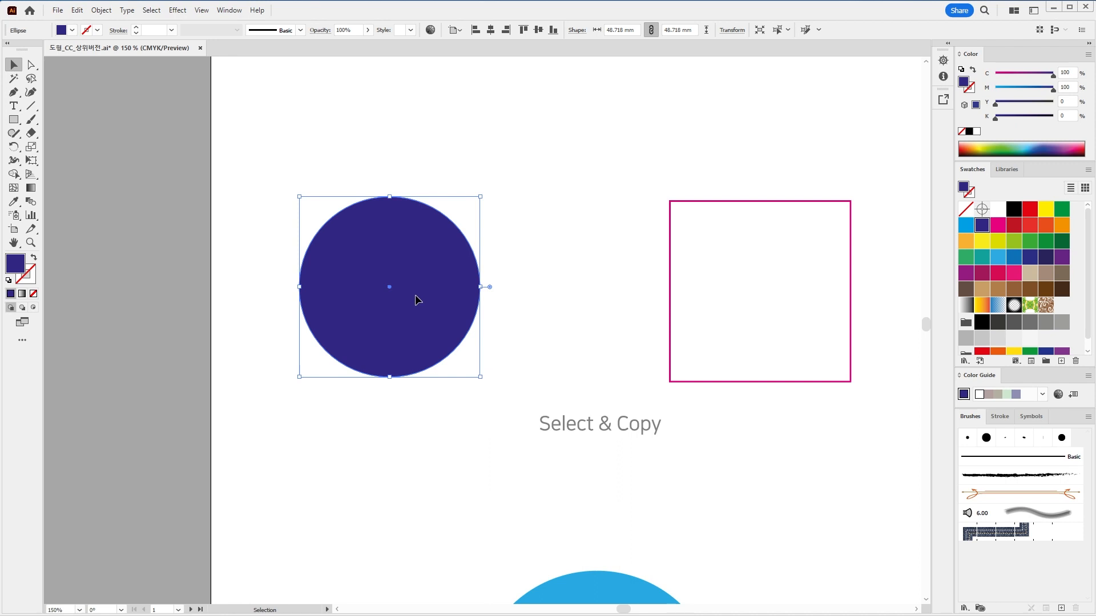
Move the remaining navy circle to the right, closer to the magenta square
mouse_move(442, 302)
mouse_down()
mouse_move(470, 299)
mouse_move(458, 298)
mouse_up()
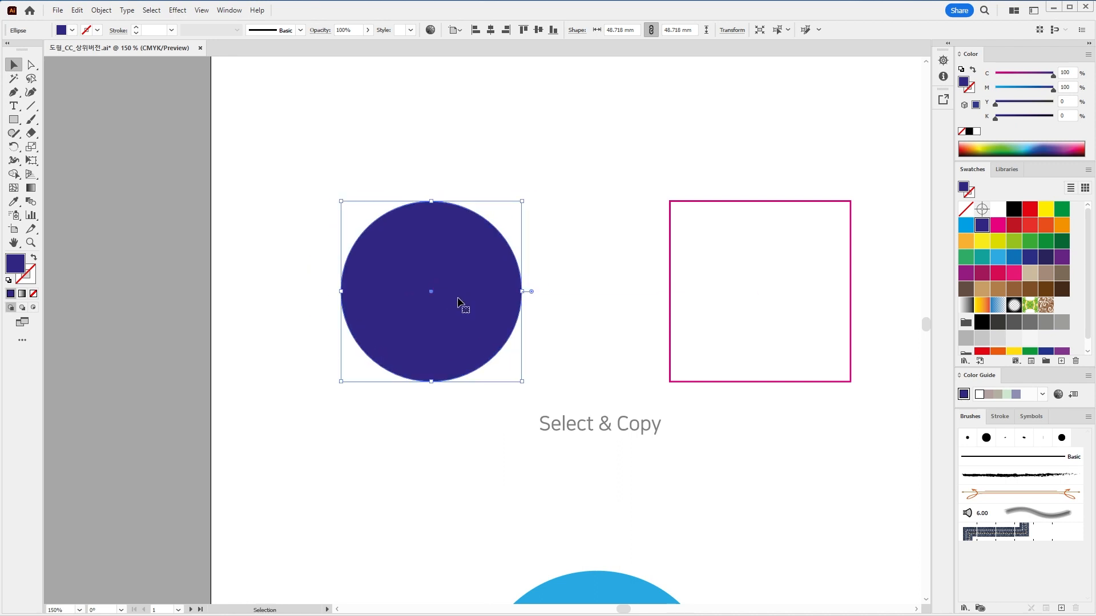
Try duplicating the navy circle in place and moving the copy toward the magenta square, undoing each attempt
key(ctrl)
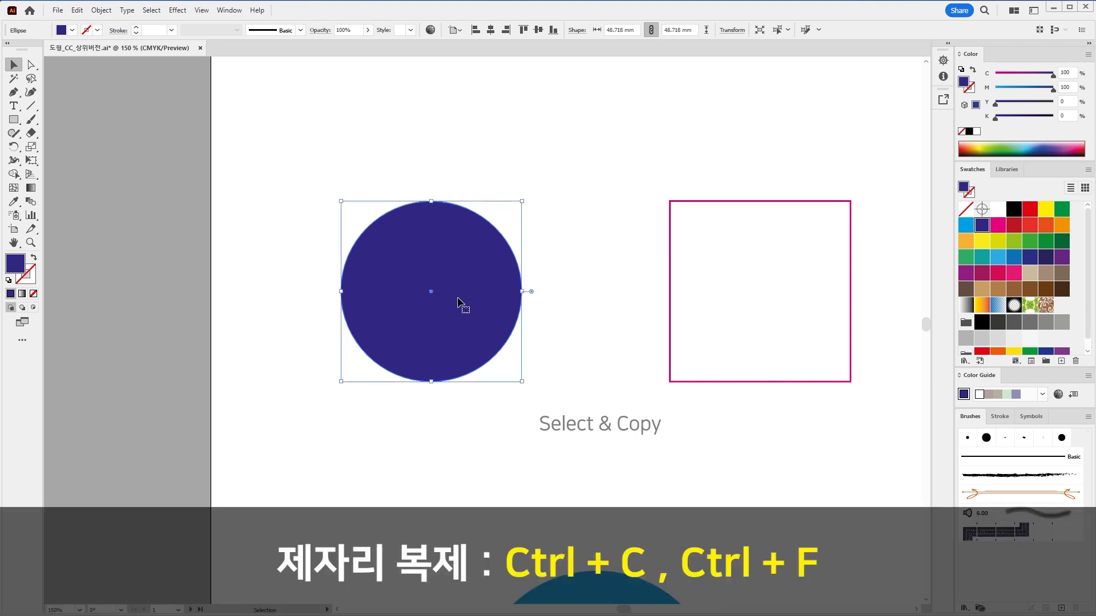
drag(457, 297, 576, 273)
key(ctrl+z)
drag(463, 296, 587, 214)
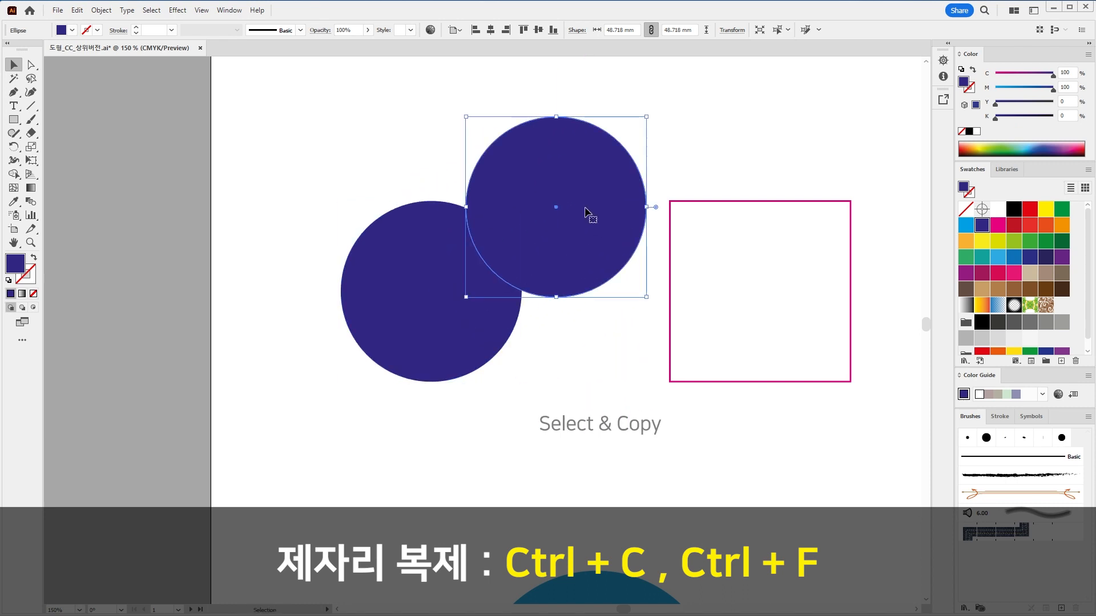
key(ctrl+z)
drag(407, 309, 524, 201)
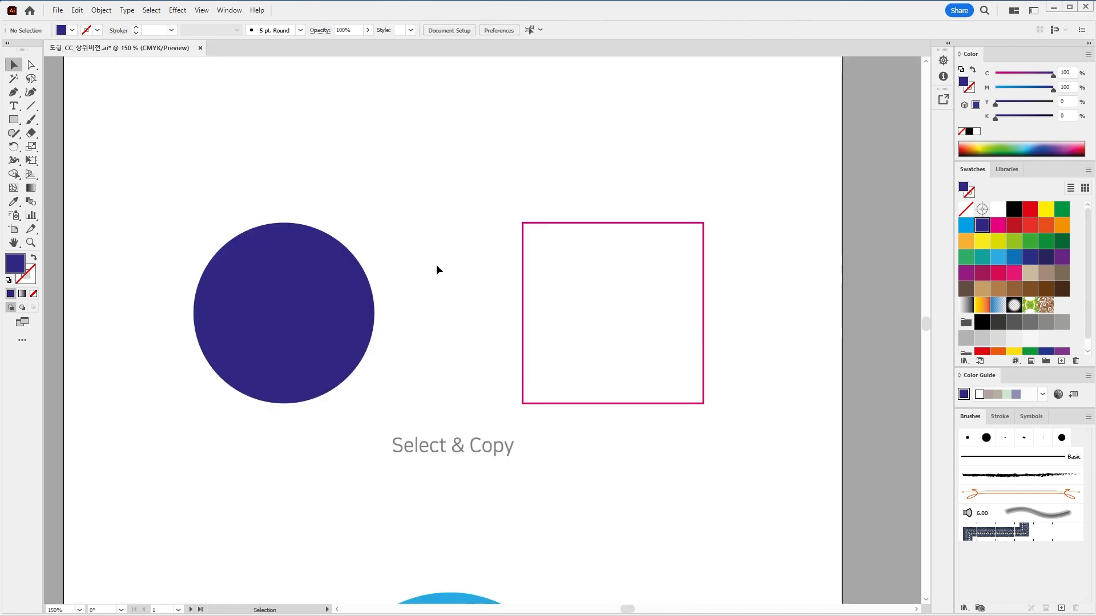
Select the whole magenta square by enclosing its upper-left corner in a selection marquee
drag(486, 270, 399, 265)
drag(397, 187, 509, 280)
click(509, 279)
drag(385, 183, 508, 288)
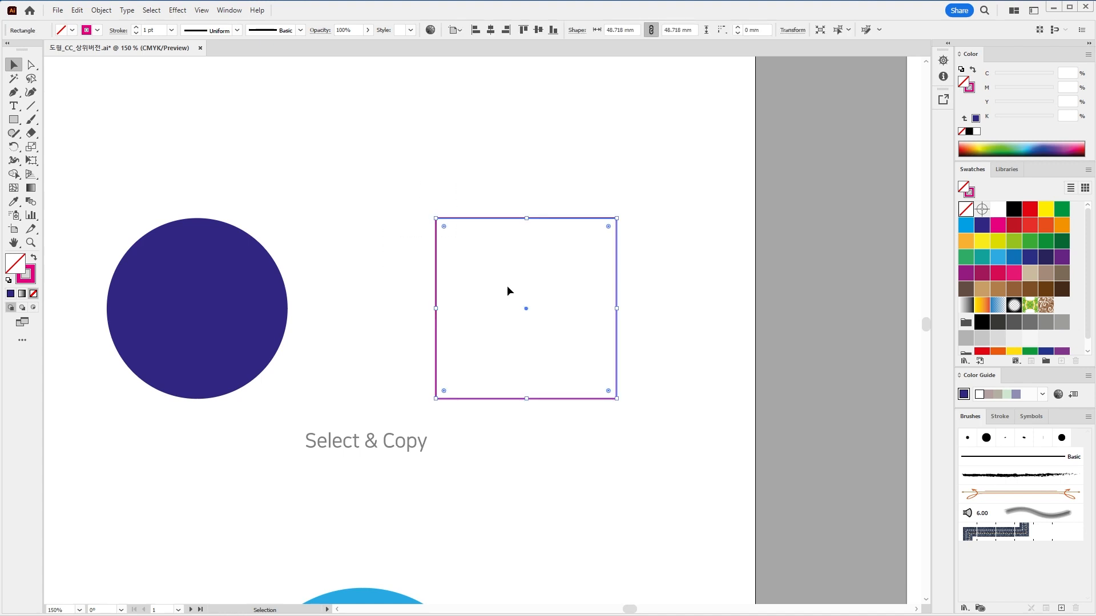
key(a)
drag(560, 237, 477, 324)
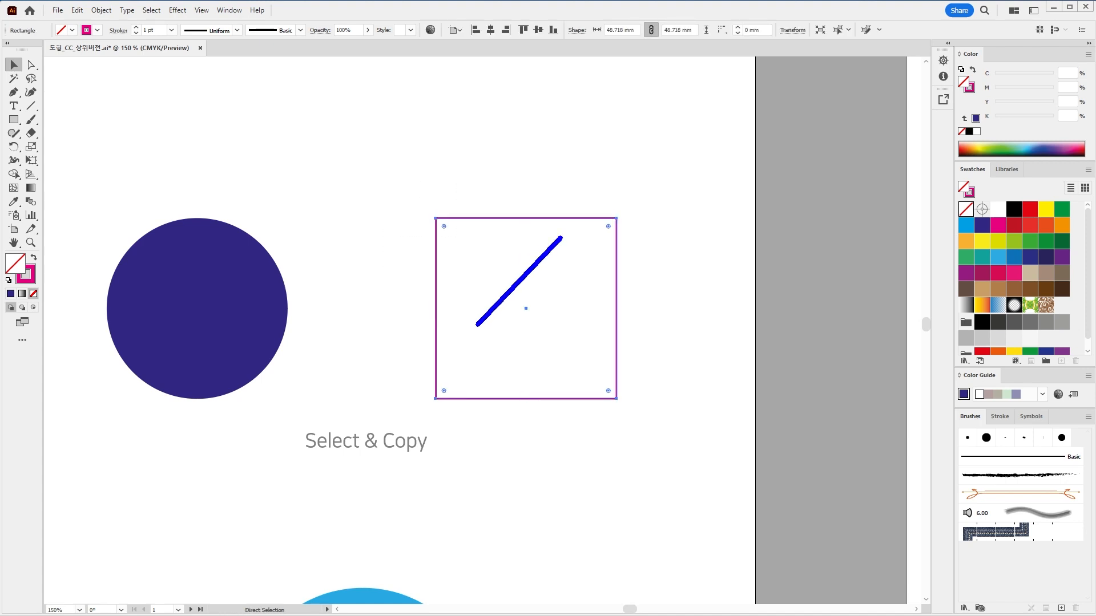
drag(502, 225, 565, 326)
mouse_move(656, 223)
mouse_down()
mouse_move(582, 196)
mouse_move(662, 243)
mouse_up()
mouse_move(2, 246)
mouse_down()
mouse_move(45, 297)
mouse_move(4, 298)
mouse_up()
drag(139, 202, 60, 245)
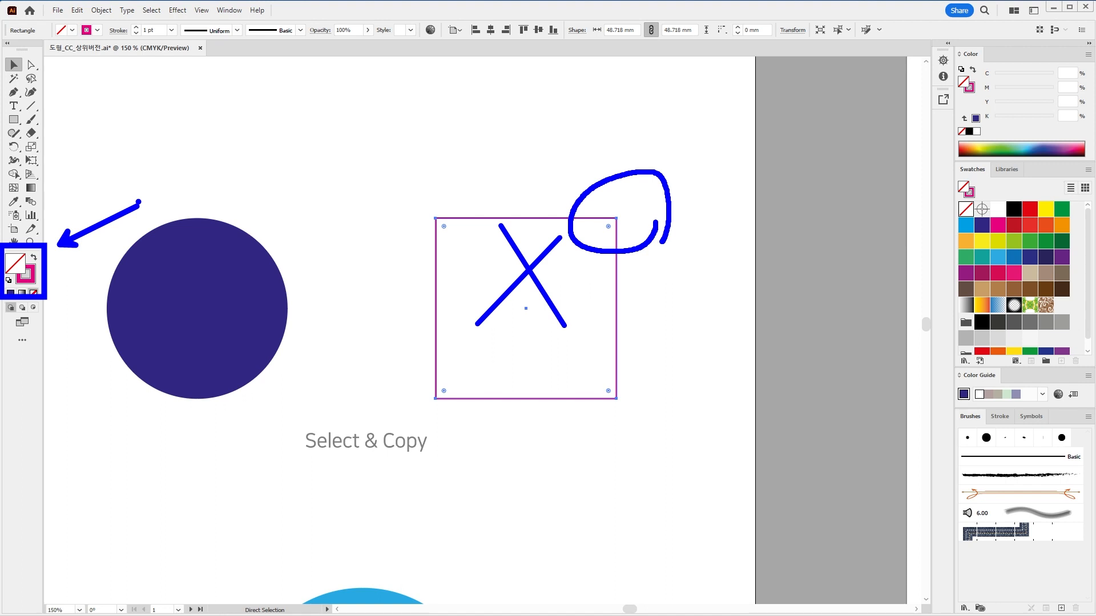
key(Escape)
Activate the Direct Selection tool for editing parts of the magenta square
scroll(473, 269, up, 1)
drag(505, 288, 481, 321)
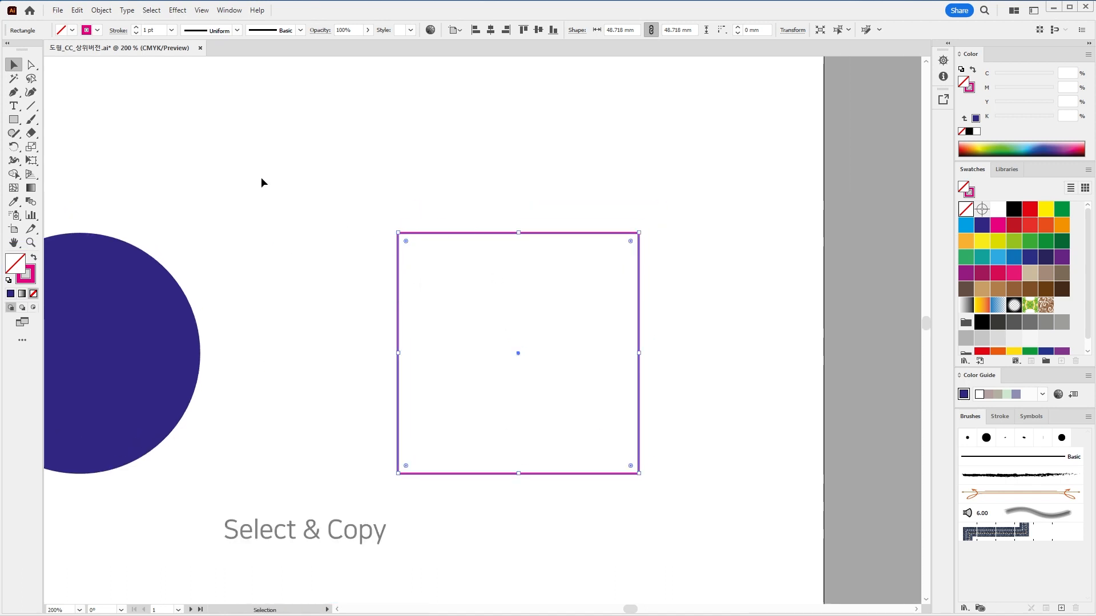
click(31, 65)
drag(149, 107, 214, 111)
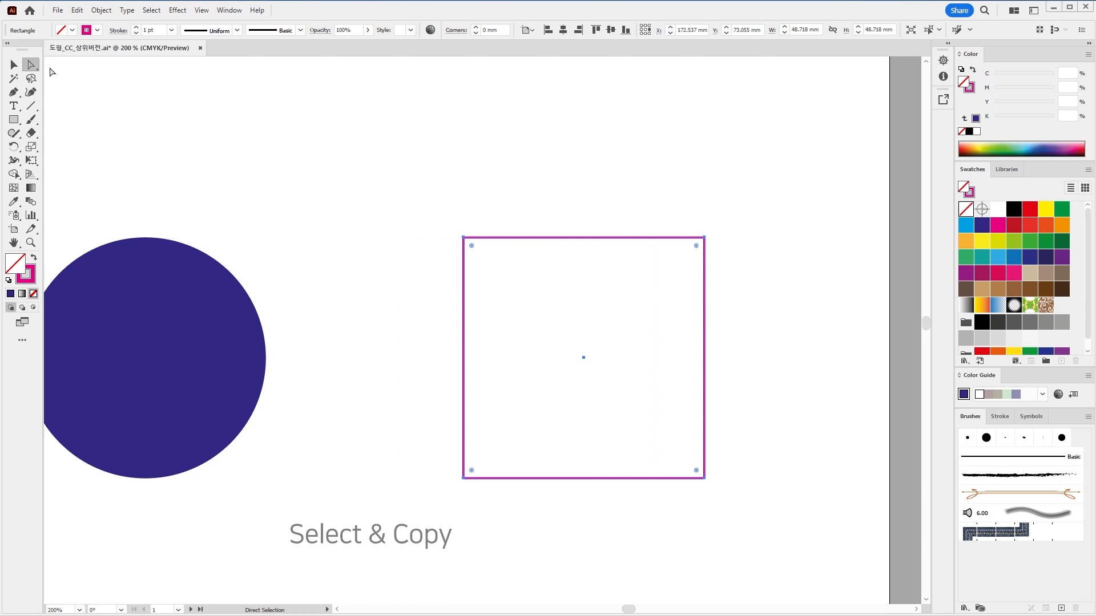
drag(30, 65, 57, 70)
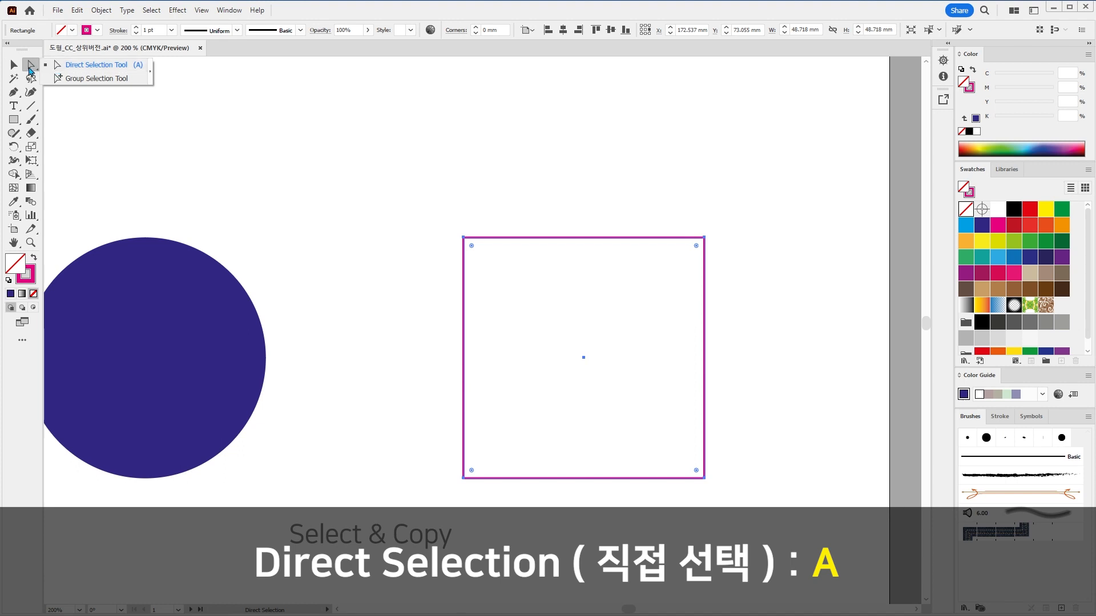
click(30, 68)
key(ctrl)
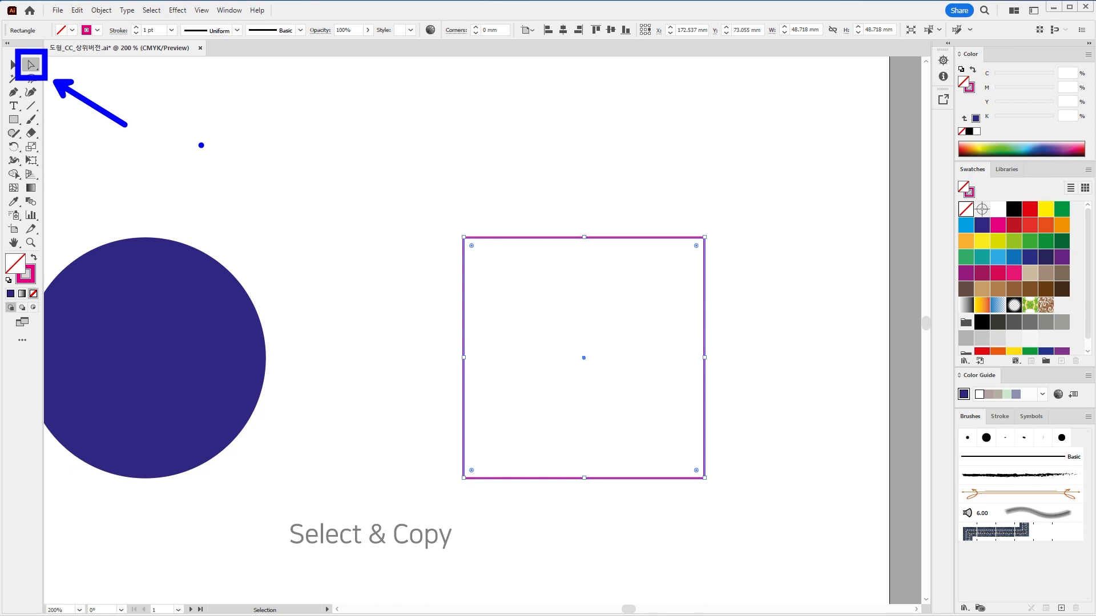
key(a)
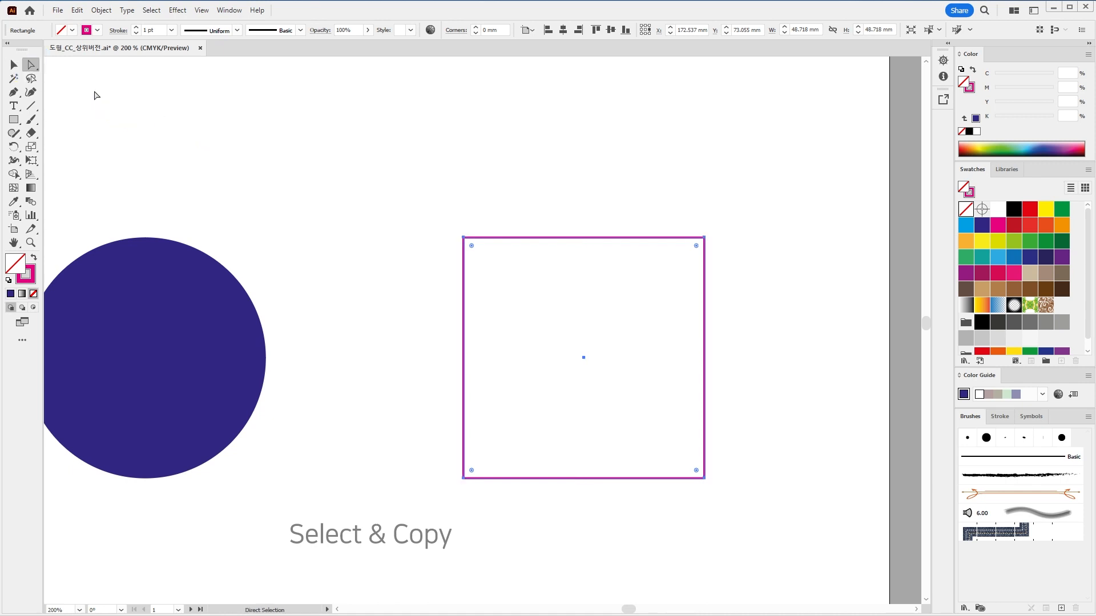
click(30, 67)
Try moving only the upper edge of the magenta square, and undo the change
click(440, 220)
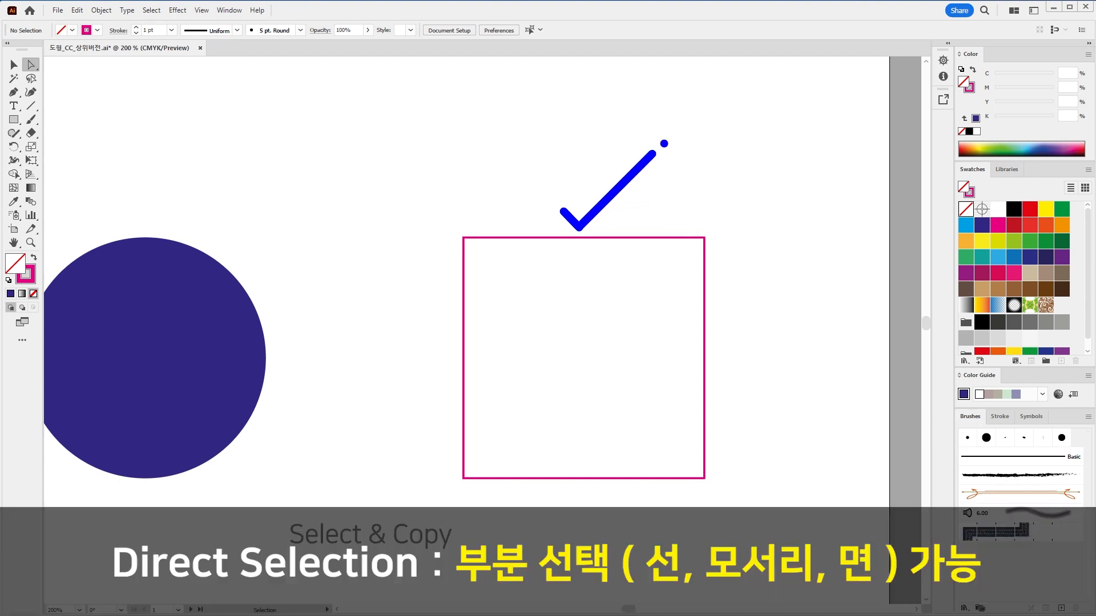
click(576, 238)
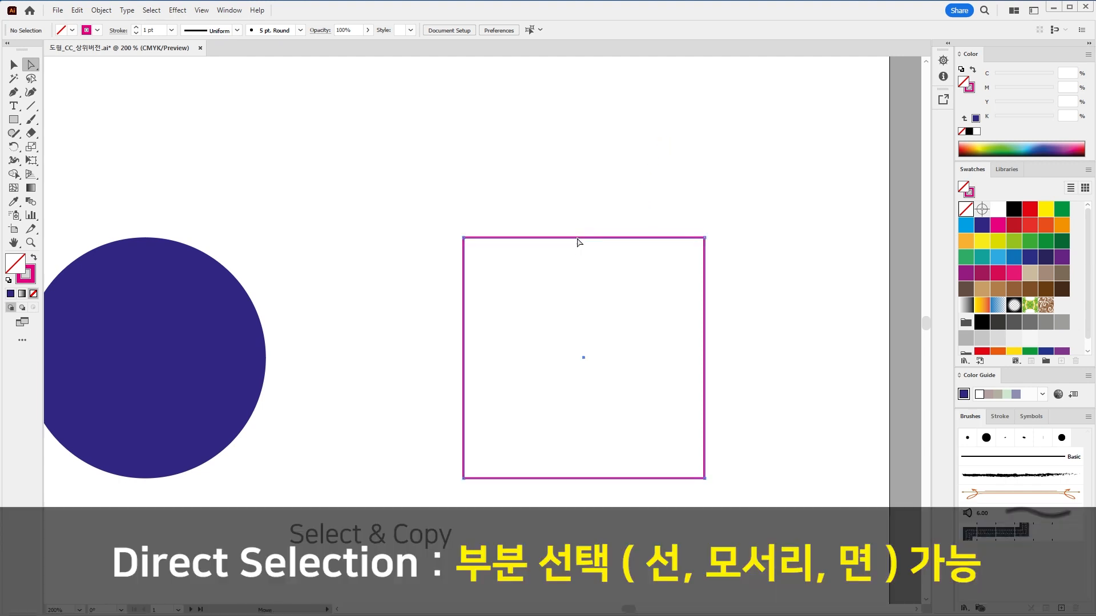
click(585, 208)
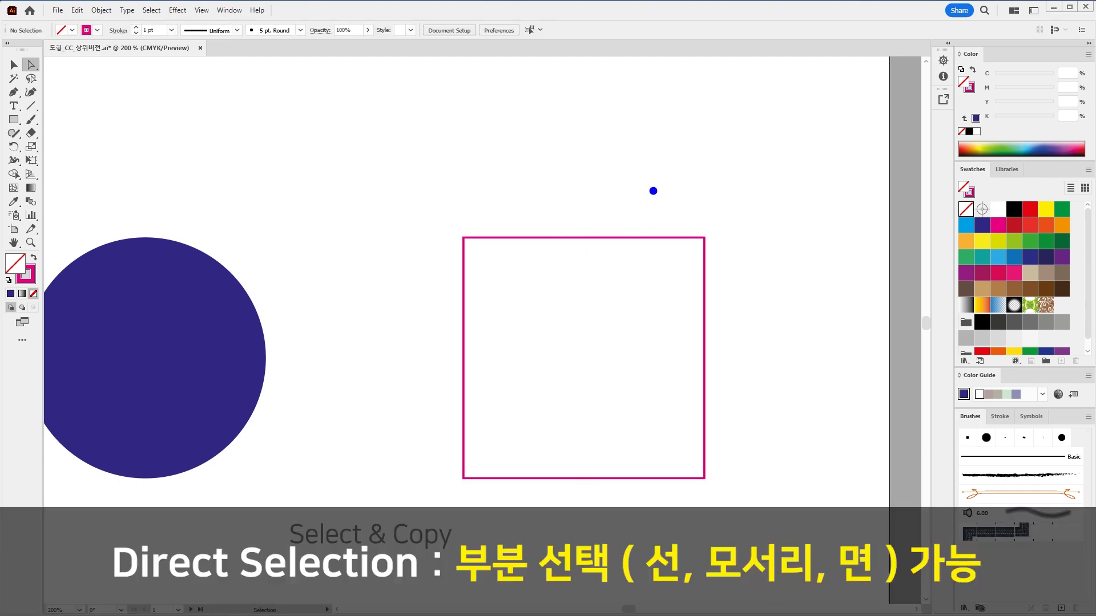
mouse_move(634, 190)
mouse_down()
mouse_move(561, 268)
mouse_move(443, 128)
mouse_move(482, 129)
mouse_move(724, 303)
mouse_move(452, 171)
mouse_move(643, 213)
mouse_move(492, 205)
mouse_move(464, 230)
mouse_move(522, 137)
mouse_up()
key(ctrl+z)
click(474, 206)
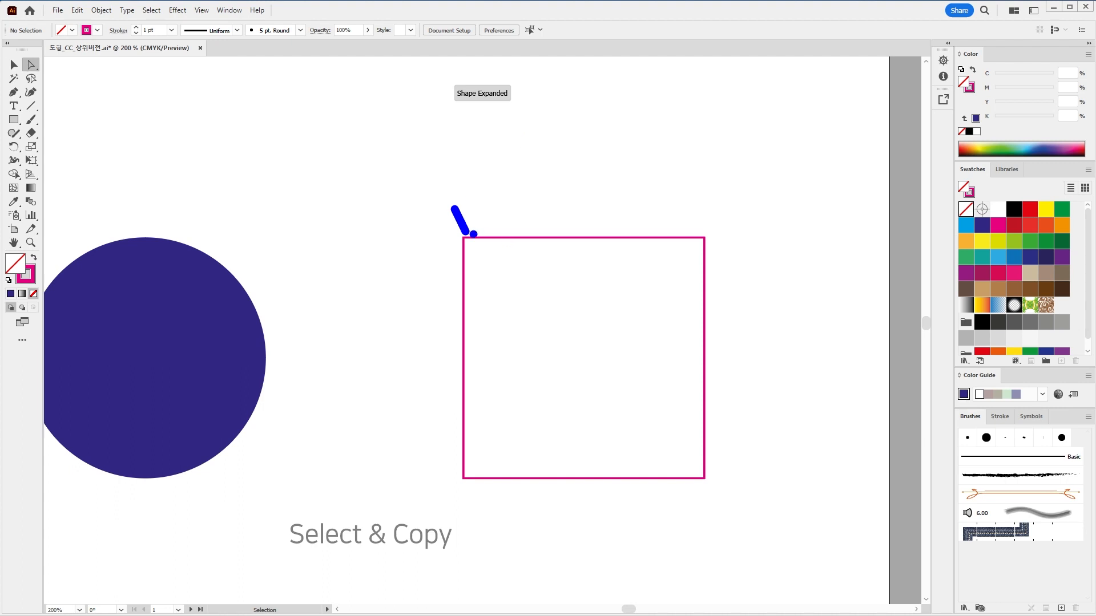
Move the square's upper-left anchor outward to about X 112 mm, Y 37 mm, and delete that corner point
drag(431, 199, 504, 265)
drag(433, 198, 503, 270)
mouse_move(463, 238)
mouse_down()
mouse_move(343, 150)
mouse_move(294, 144)
mouse_move(480, 283)
mouse_move(405, 183)
mouse_up()
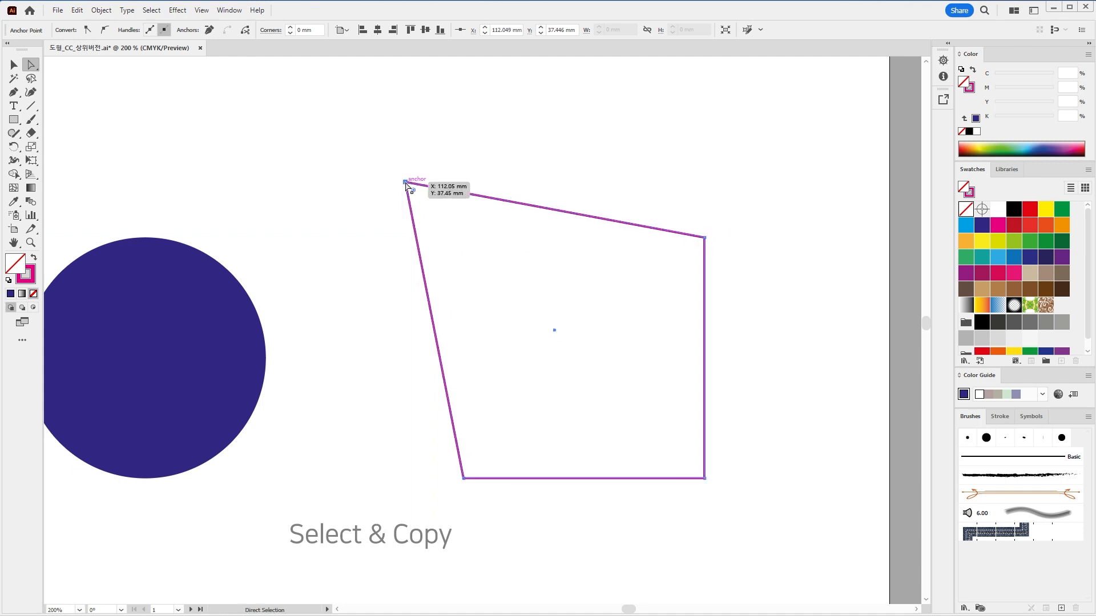
drag(379, 155, 436, 219)
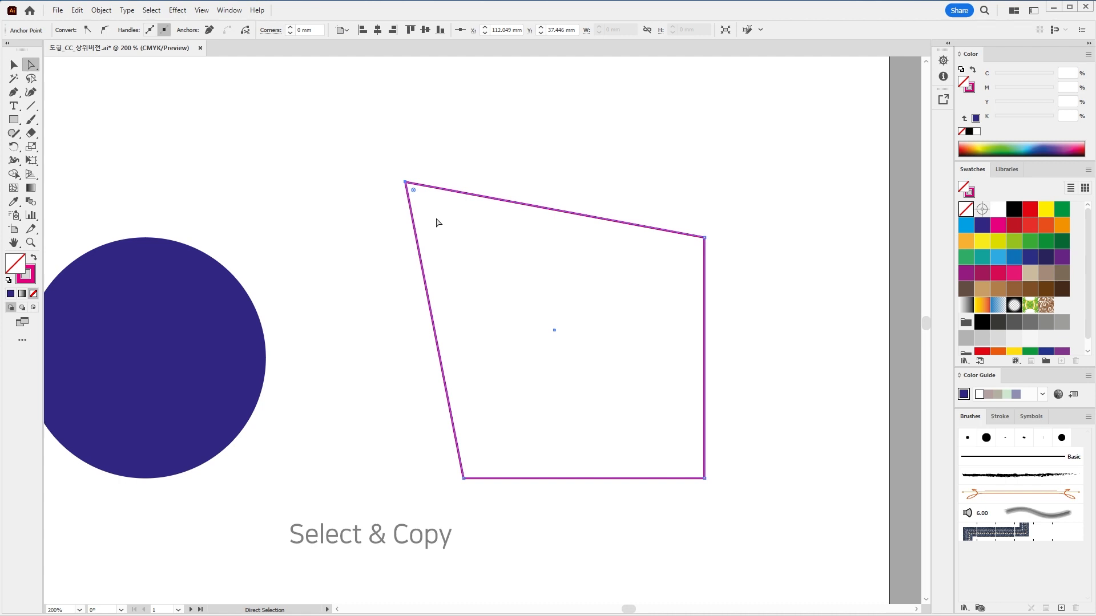
key(Delete)
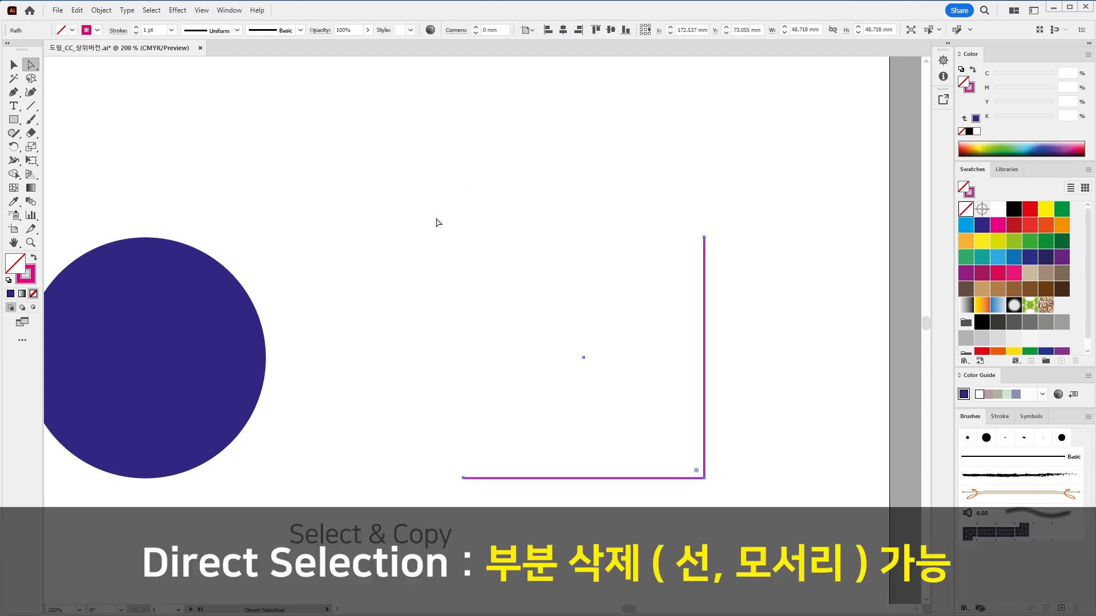
Undo the corner deletion and anchor move, and deselect the square with the Selection tool
key(ctrl+z)
key(ctrl+z)
key(ctrl+z)
key(ctrl+z)
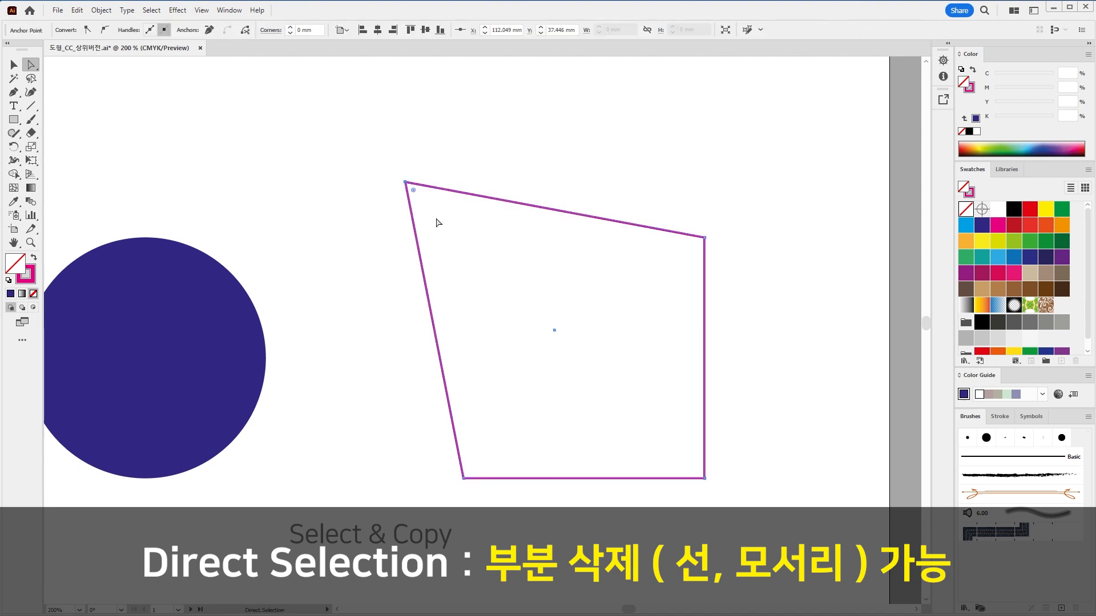
key(ctrl+z)
key(v)
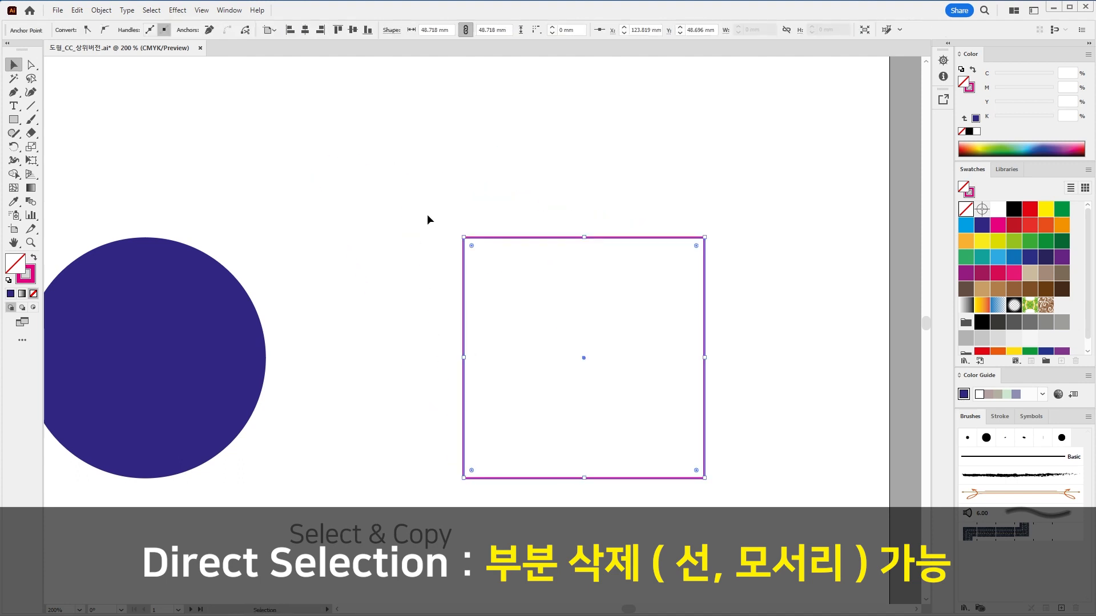
click(425, 211)
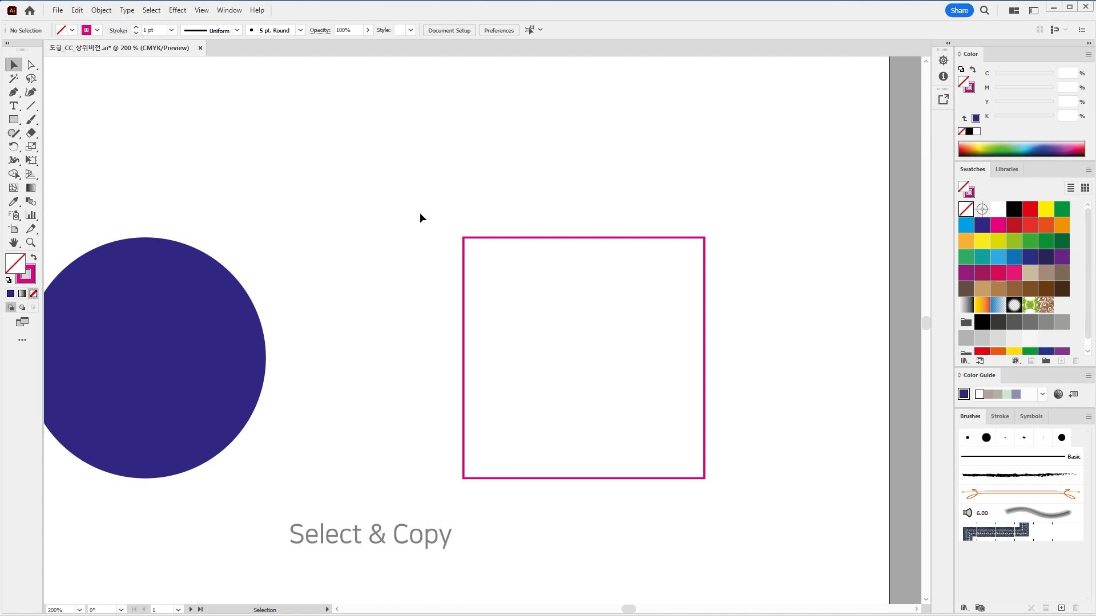
Step through the edit history to the state with the square's upper-left corner deleted, and deselect the path
key(ctrl+z)
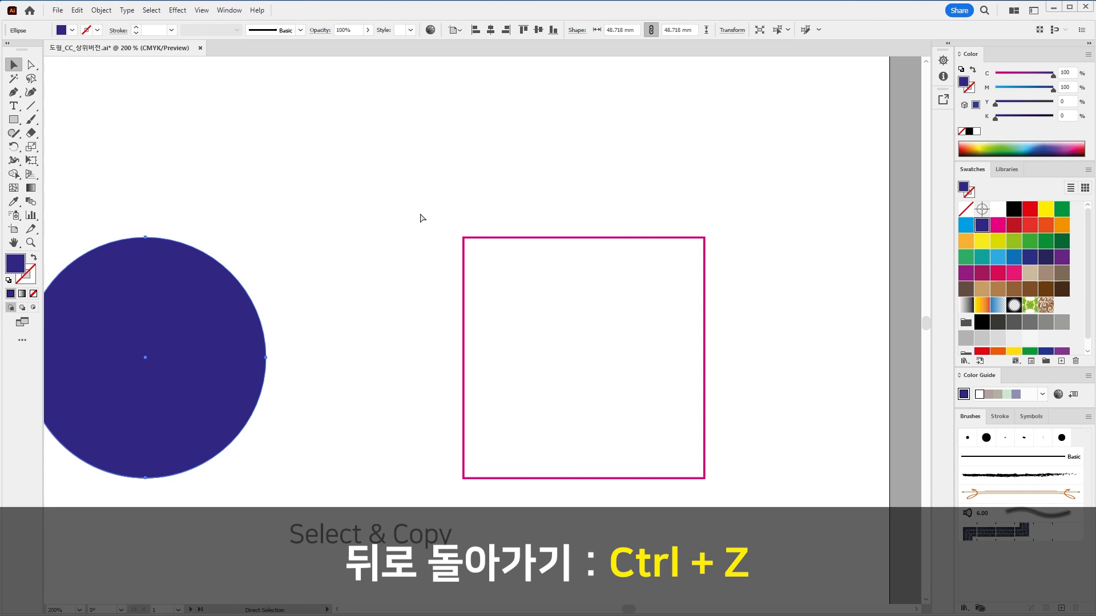
key(ctrl+z)
key(ctrl+z)
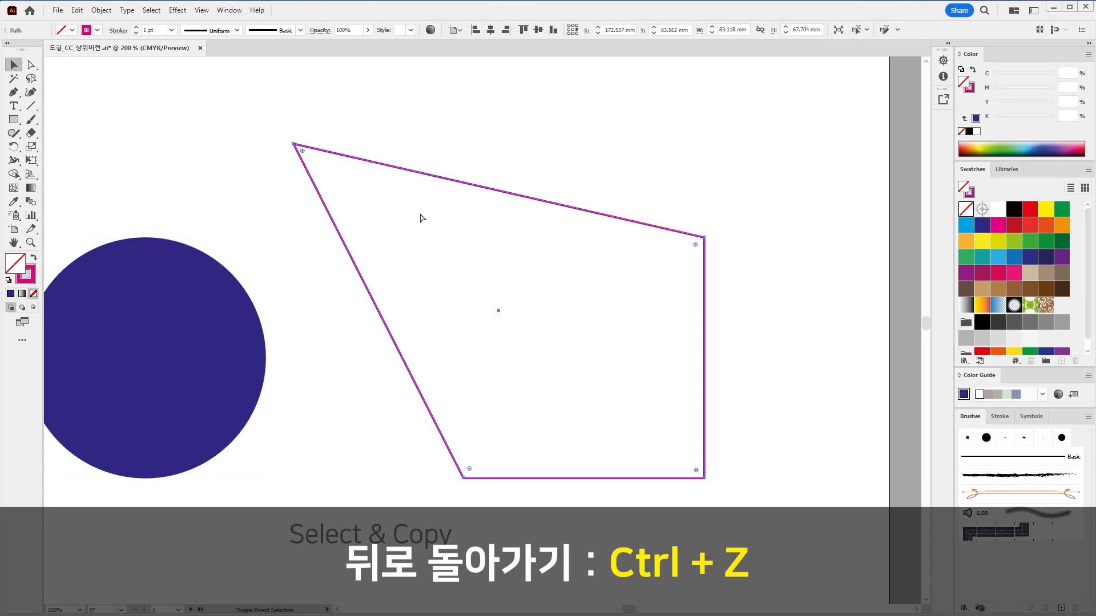
key(ctrl+z)
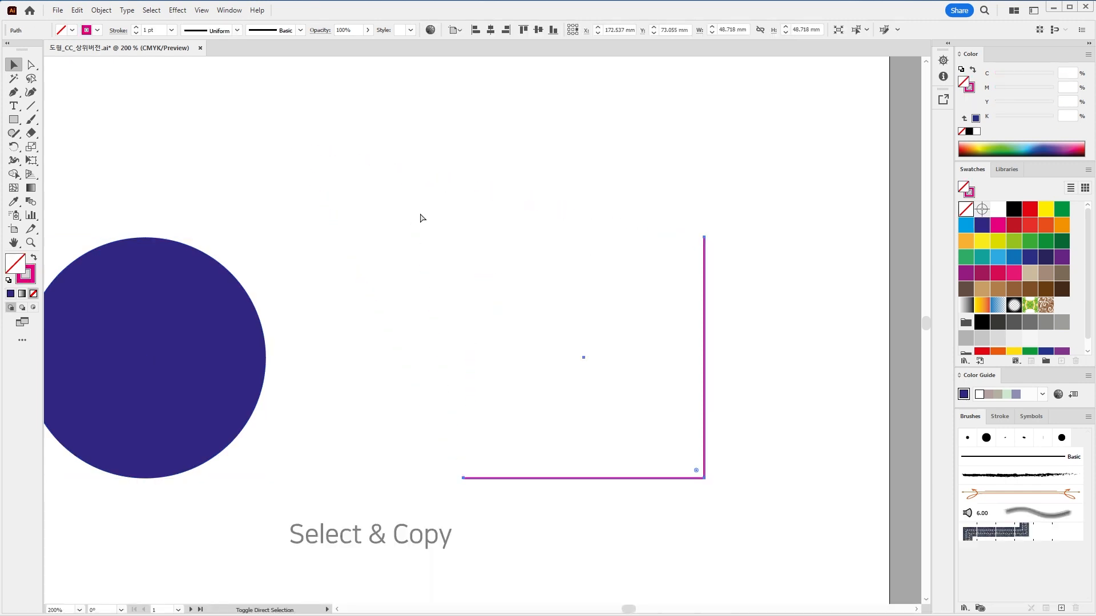
click(422, 218)
drag(396, 340, 526, 295)
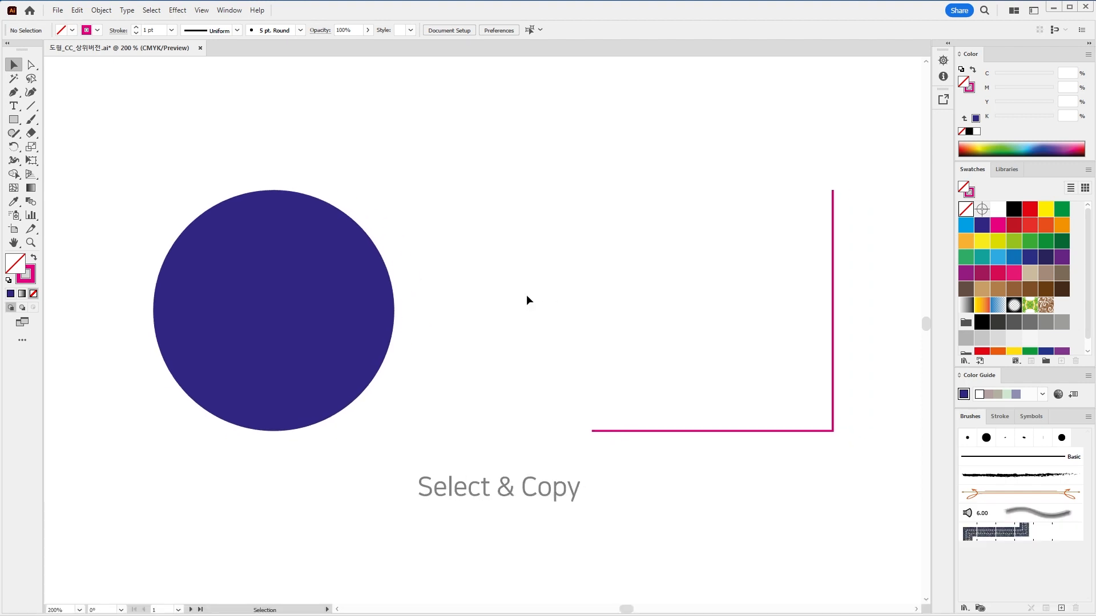
alt+scroll(531, 312, down, 2)
scroll(651, 396, down, 1)
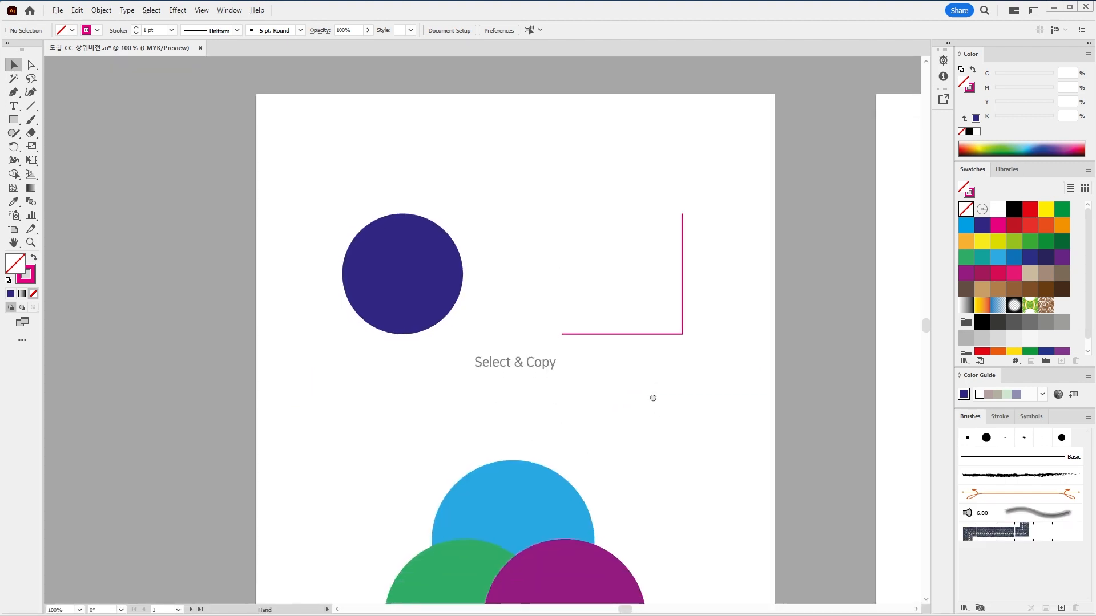
alt+scroll(550, 252, up, 1)
key(ctrl+2)
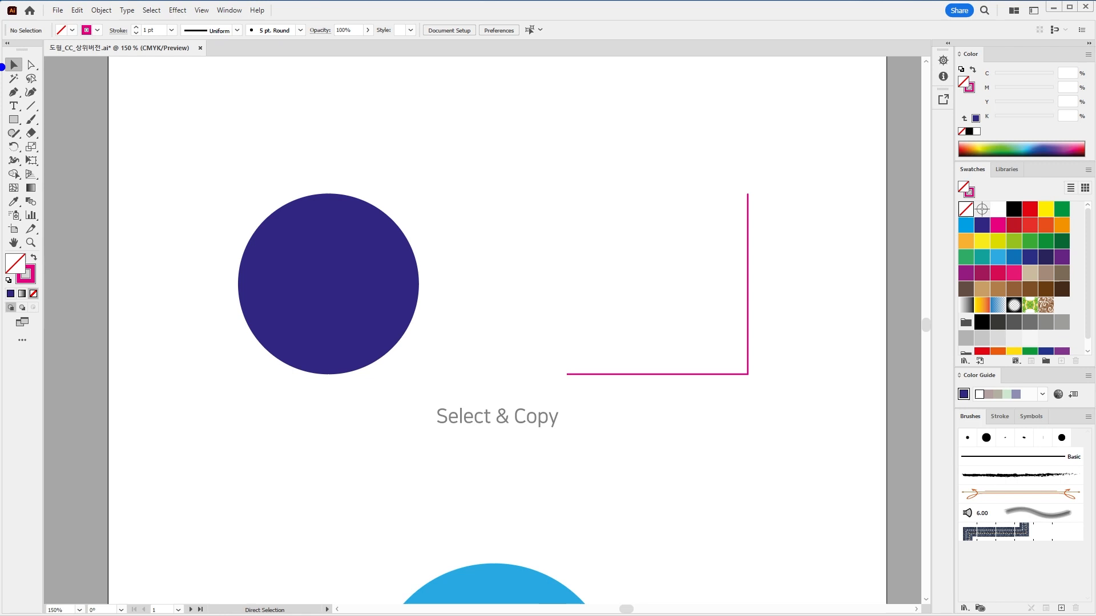
drag(2, 51, 92, 121)
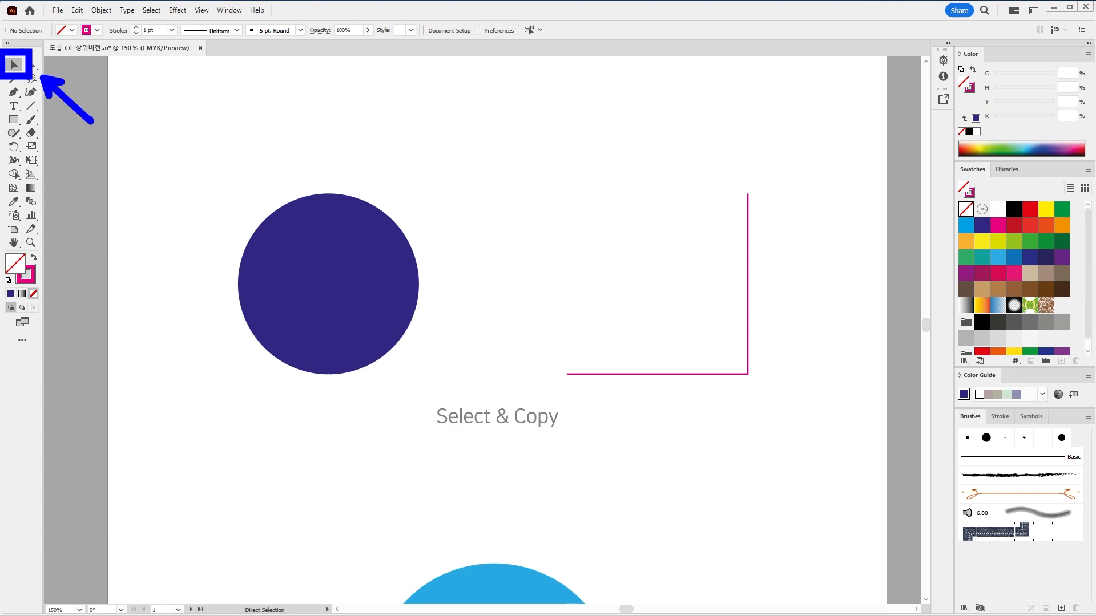
key(Escape)
Bring the Arrange & Group exercise with its three overlapping circles into view
key(space)
mouse_move(435, 488)
mouse_down()
mouse_move(343, 197)
mouse_move(347, 176)
mouse_up()
drag(417, 433, 533, 332)
key(space)
drag(561, 297, 570, 404)
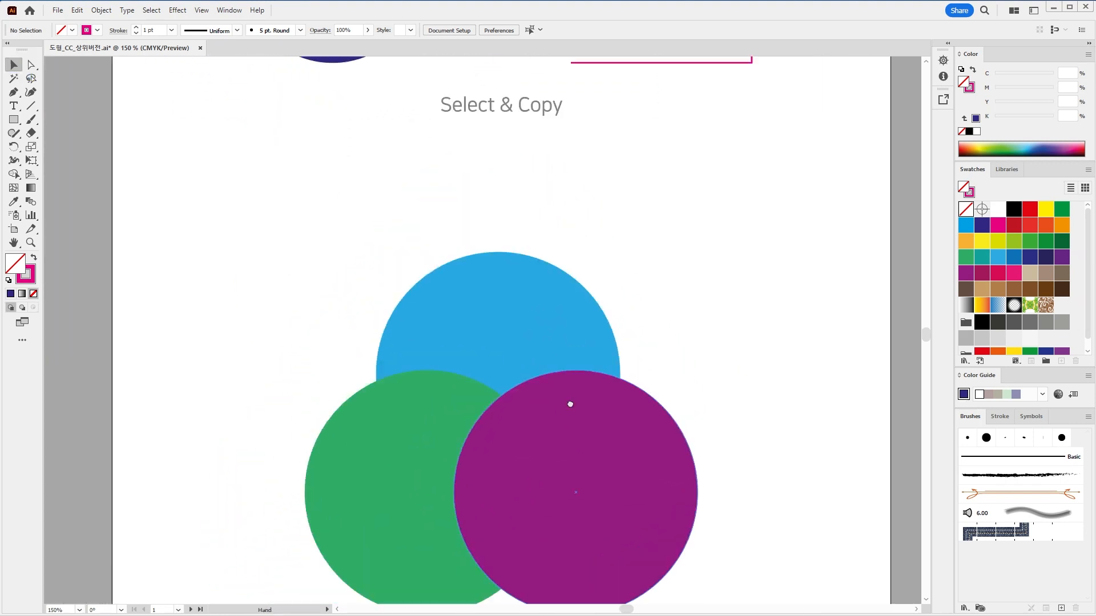
drag(580, 472, 583, 288)
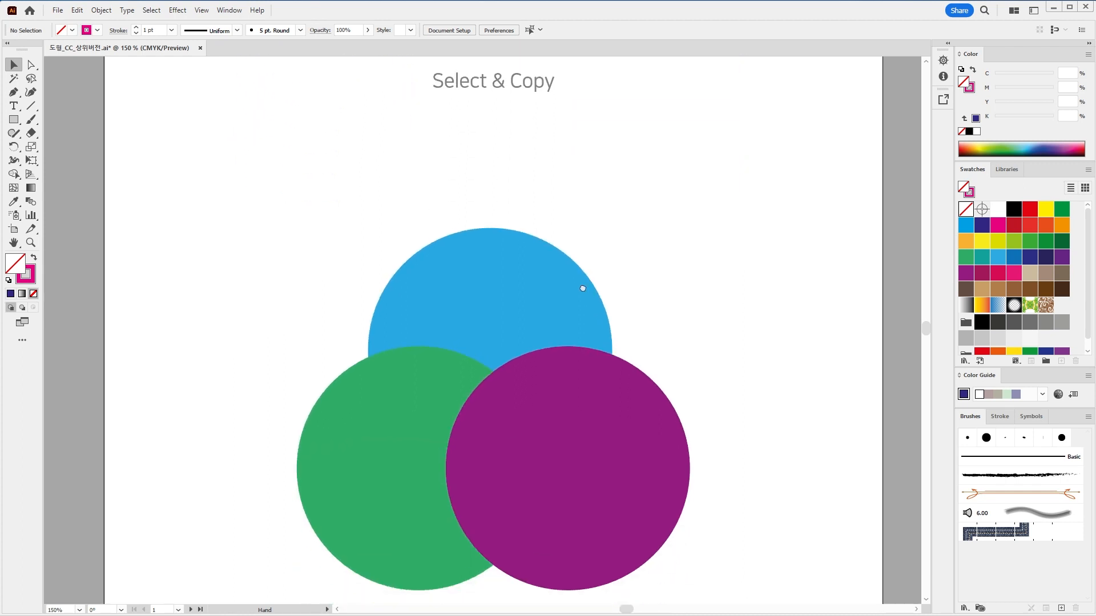
drag(572, 535, 582, 481)
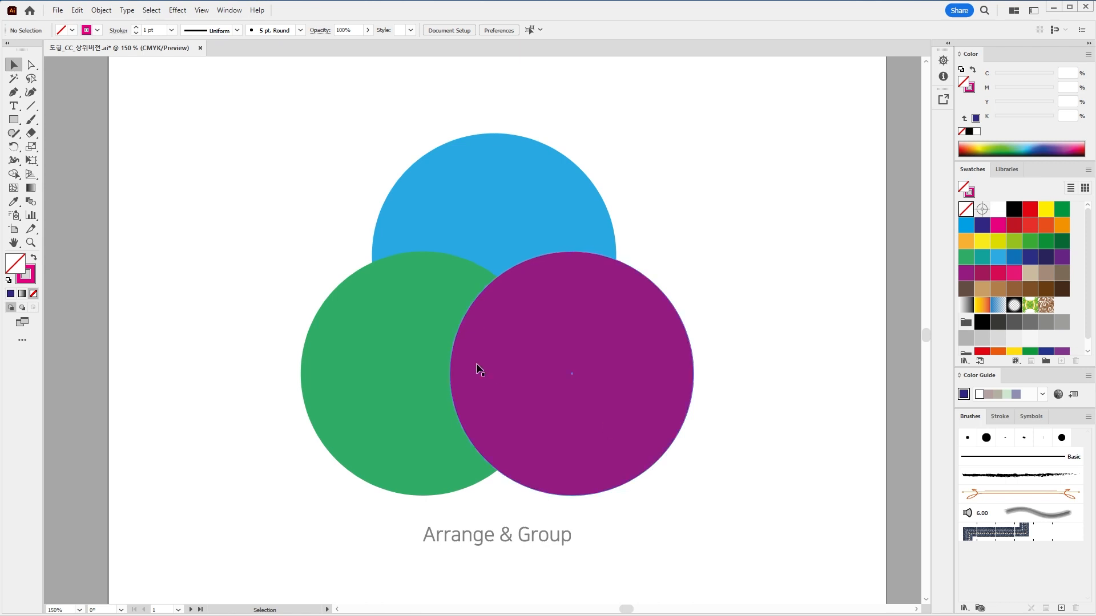
Select the blue circle and send it to the back of the stacking order
click(445, 206)
click(291, 232)
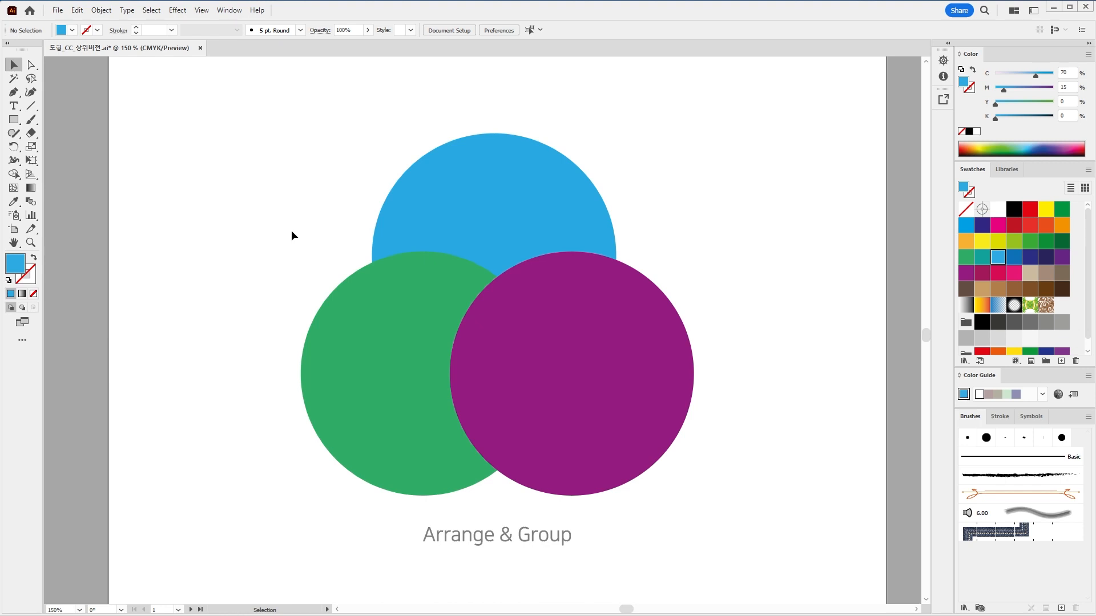
click(482, 187)
mouse_move(478, 165)
mouse_down()
mouse_move(494, 194)
mouse_move(564, 115)
mouse_up()
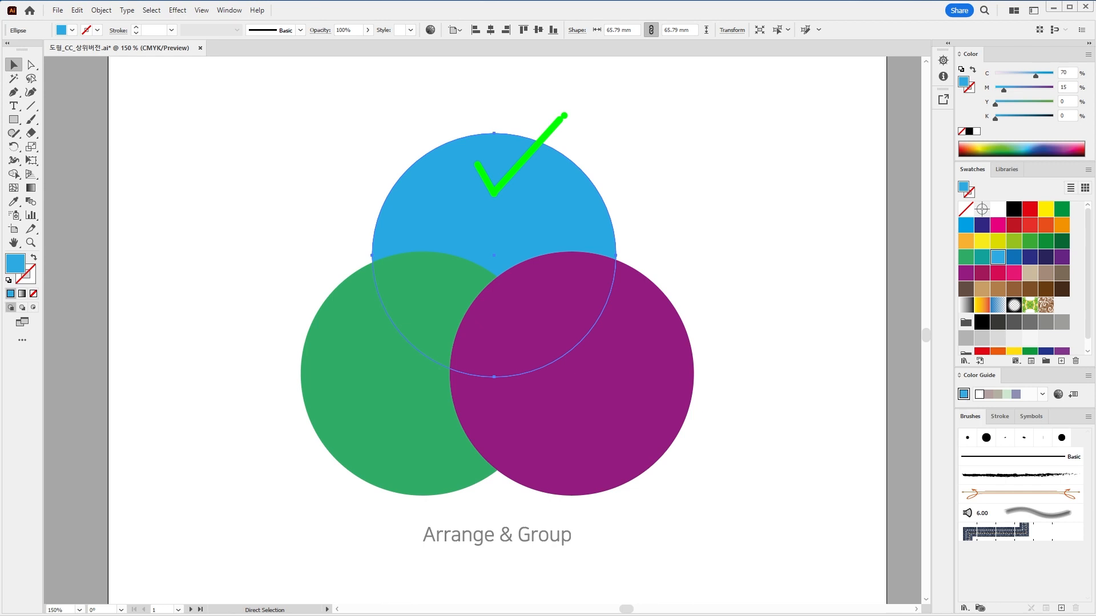
key(v)
click(502, 183)
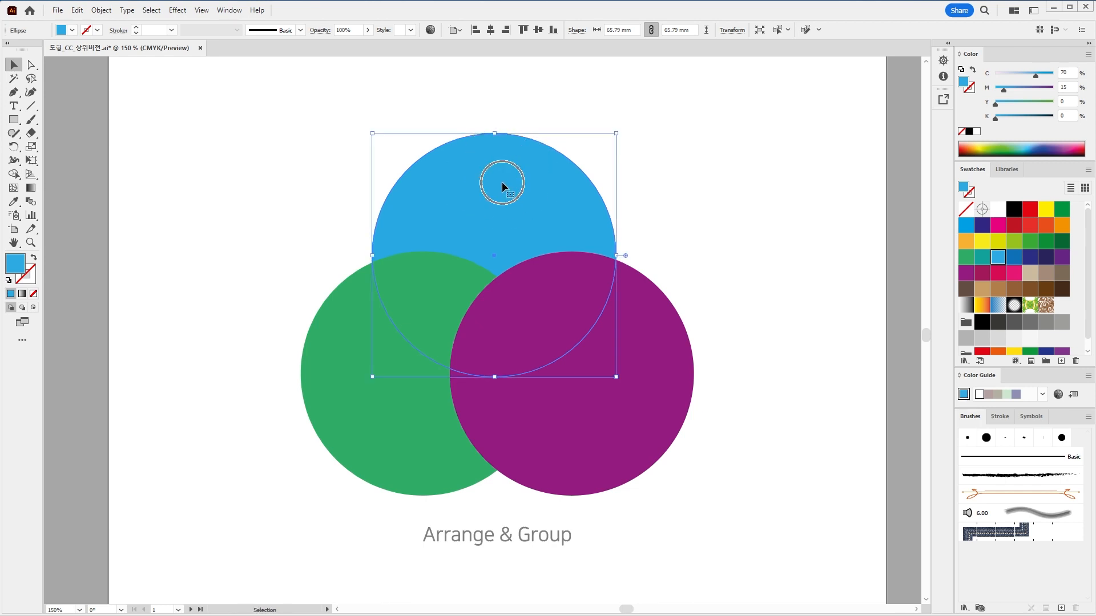
right_click(498, 183)
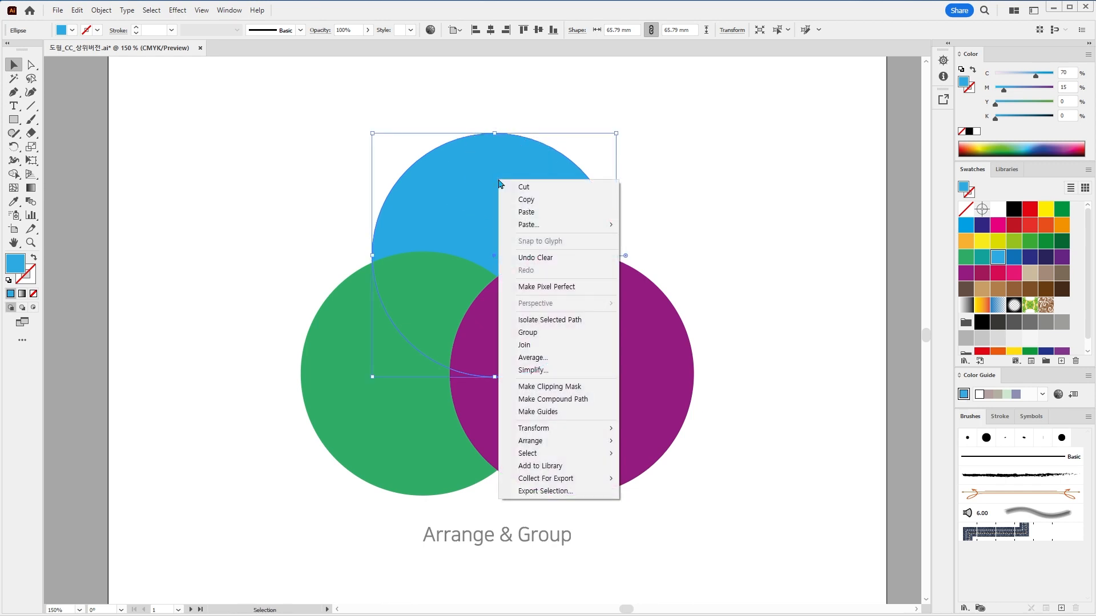
mouse_move(576, 443)
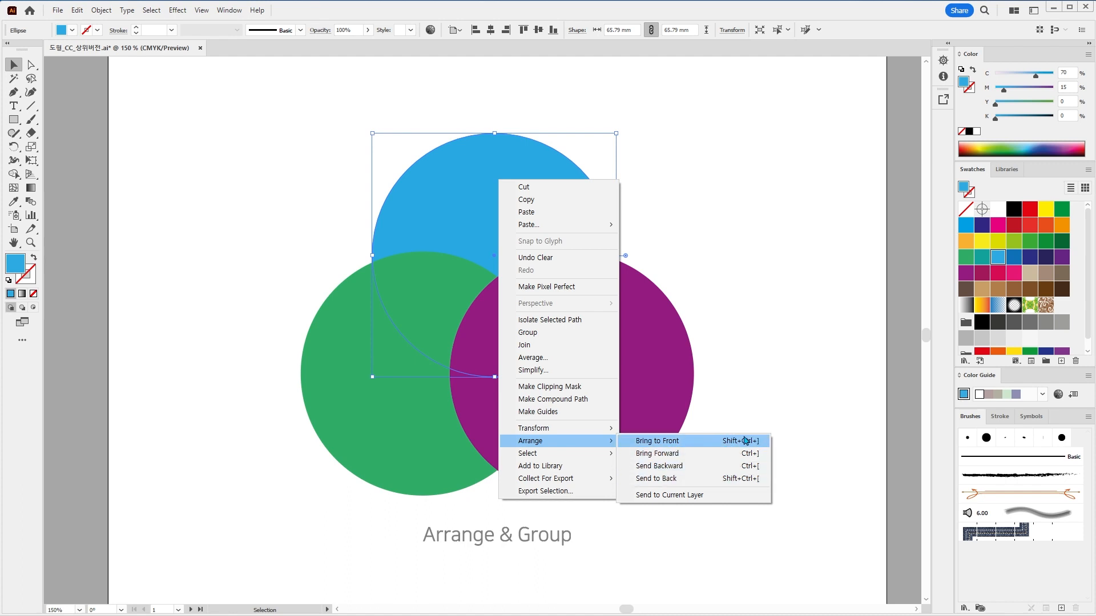
click(734, 481)
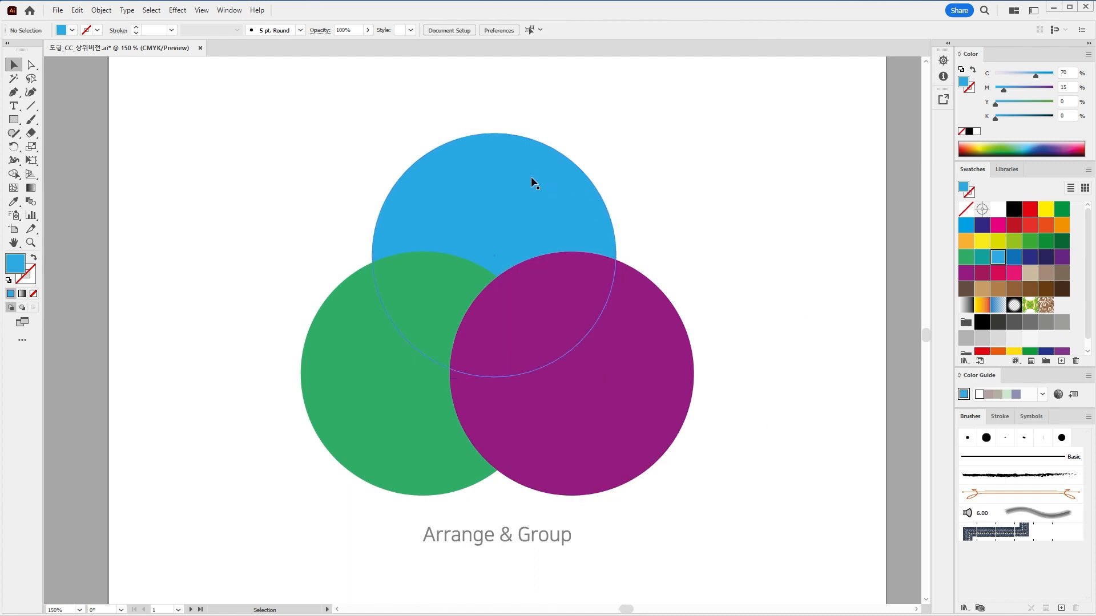
Bring the blue circle forward one level at a time above the others, and send it backward one level at a time behind both
click(515, 177)
key(ctrl)
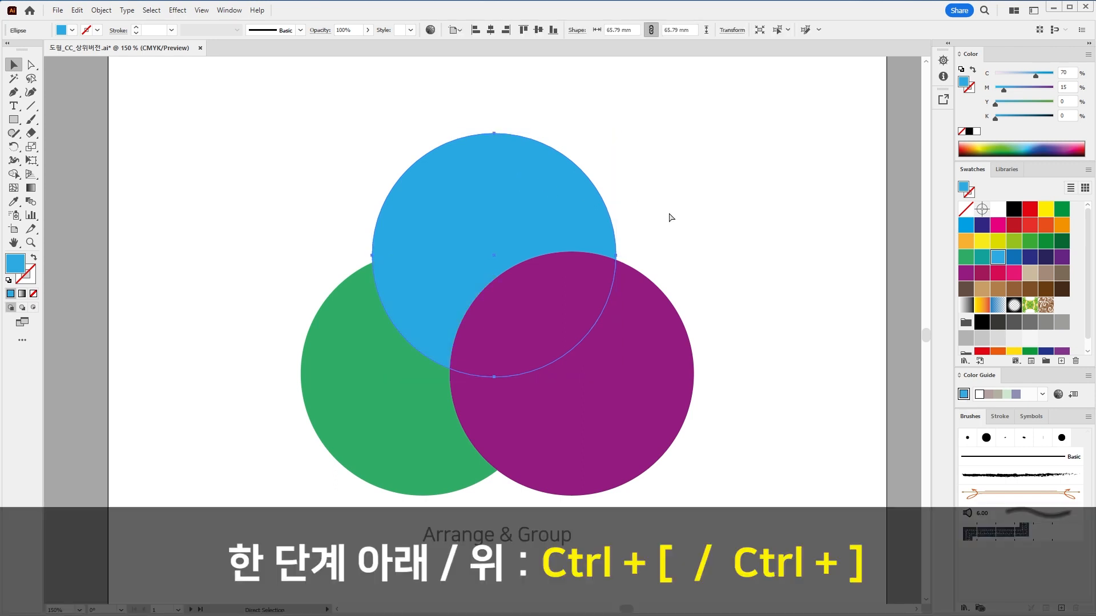
key(ctrl+bracketright)
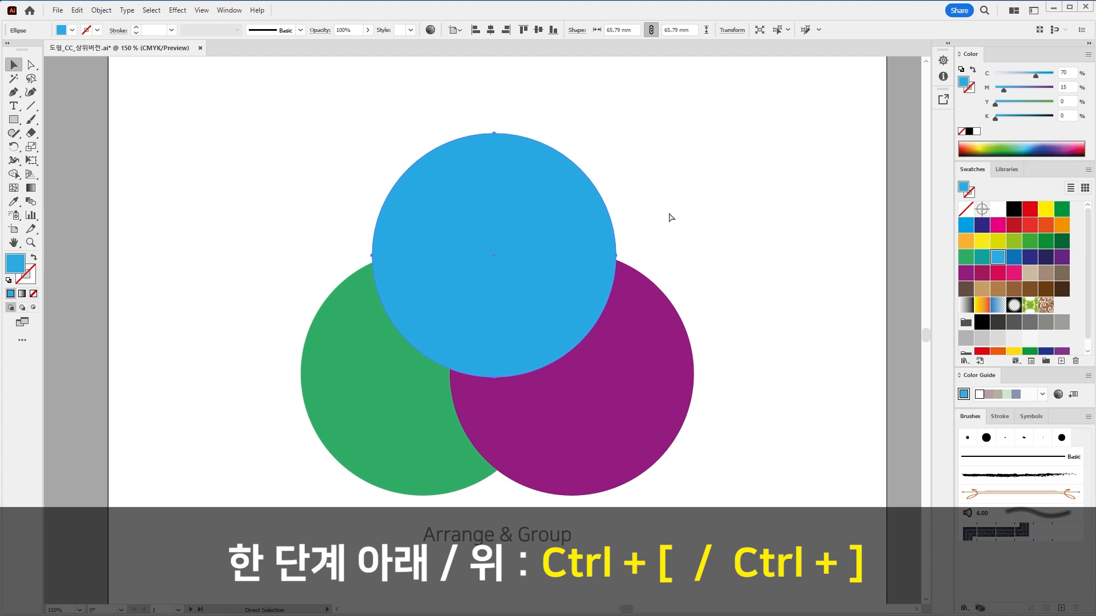
key(ctrl+bracketleft)
key(ctrl+bracketleft)
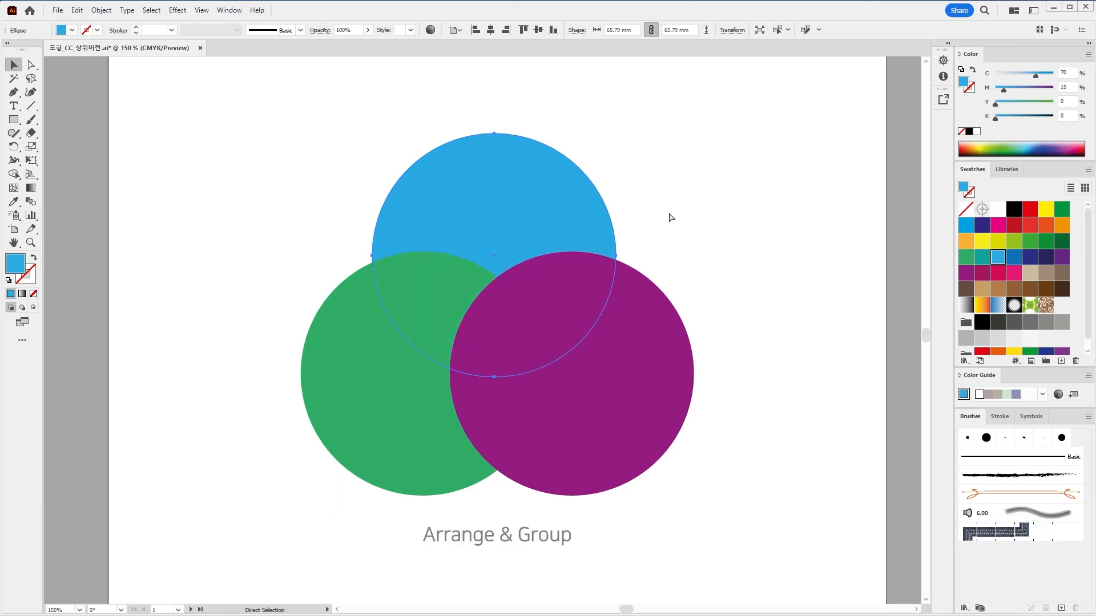
Bring the blue circle straight to the front, send it straight to the back, and deselect it
key(ctrl)
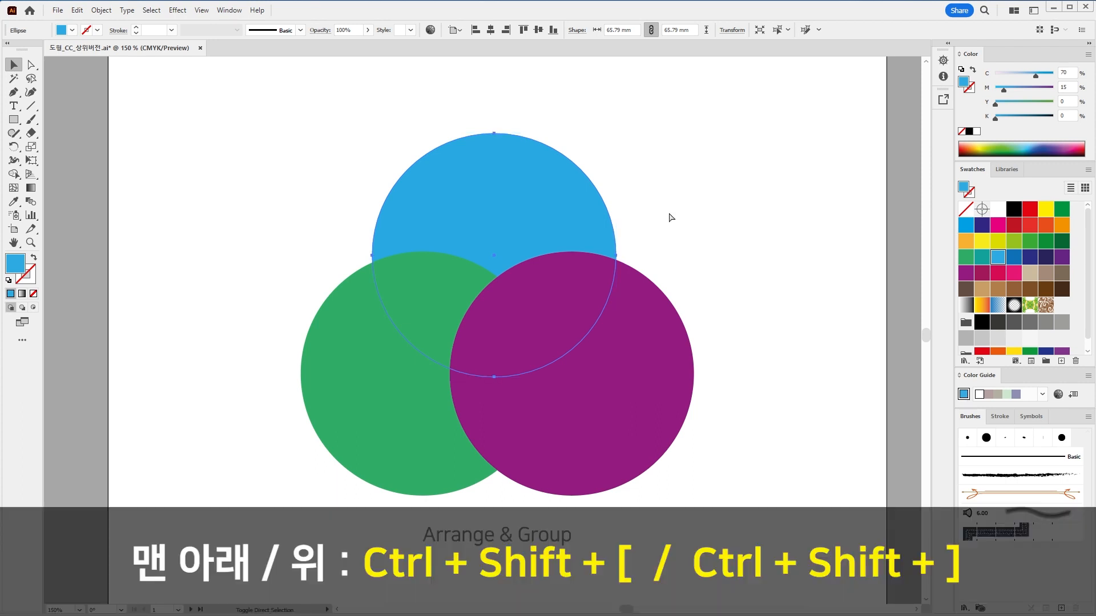
key(ctrl+shift+bracketright)
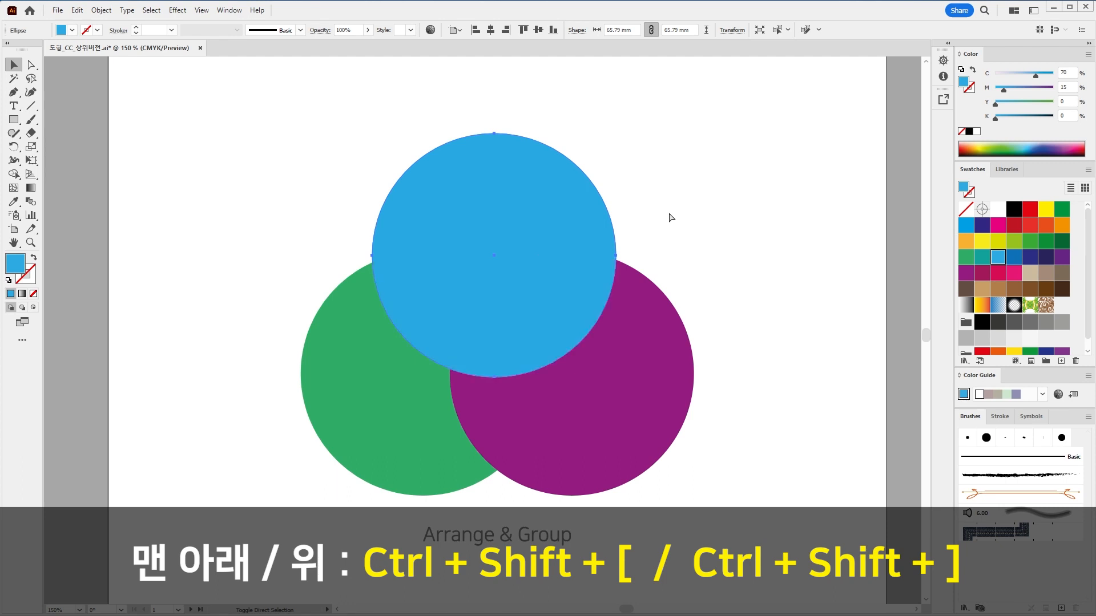
key(ctrl+shift+bracketleft)
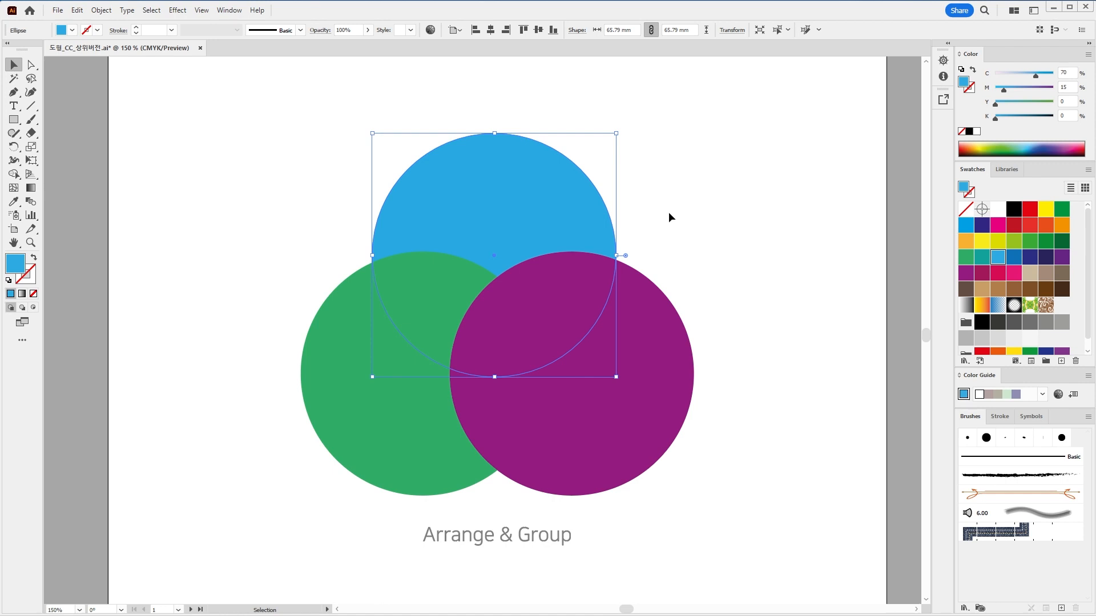
click(701, 200)
Alternate the green circle between the very front and very back of the stack, finishing at the back, and deselect it
click(421, 346)
key(ctrl+shift+bracketright)
key(ctrl+shift+bracketleft)
key(ctrl+shift+bracketright)
key(ctrl+shift+bracketleft)
key(ctrl+shift+bracketright)
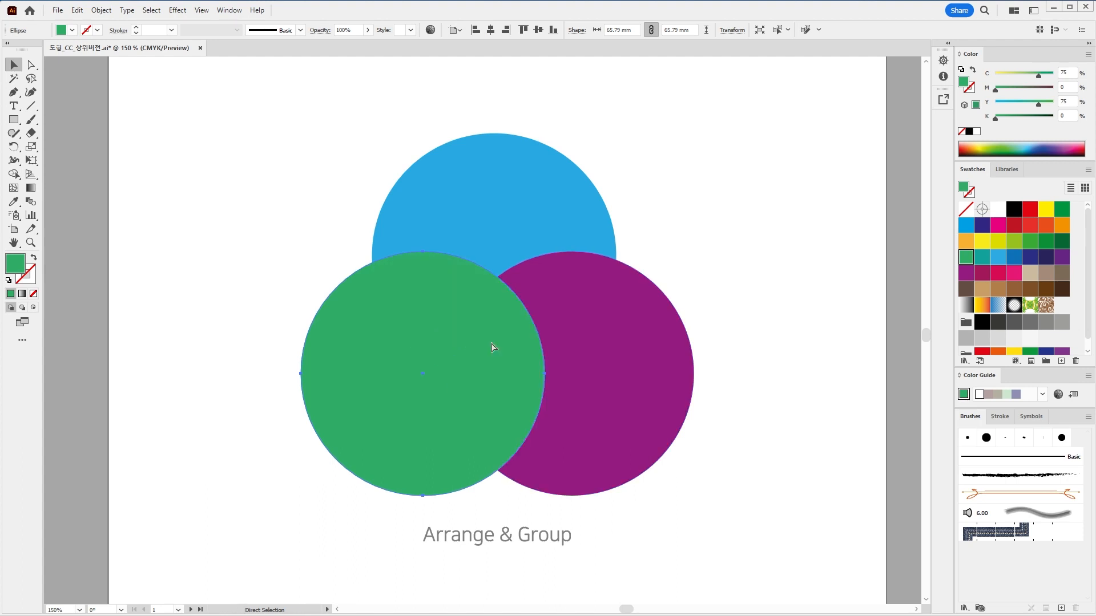
key(ctrl+shift+bracketleft)
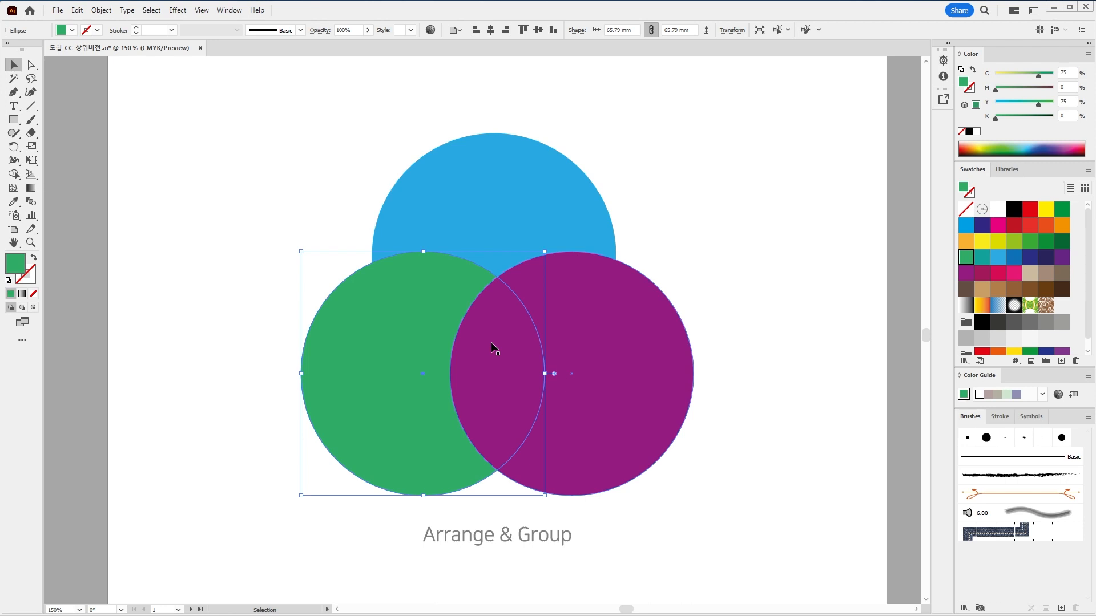
click(728, 234)
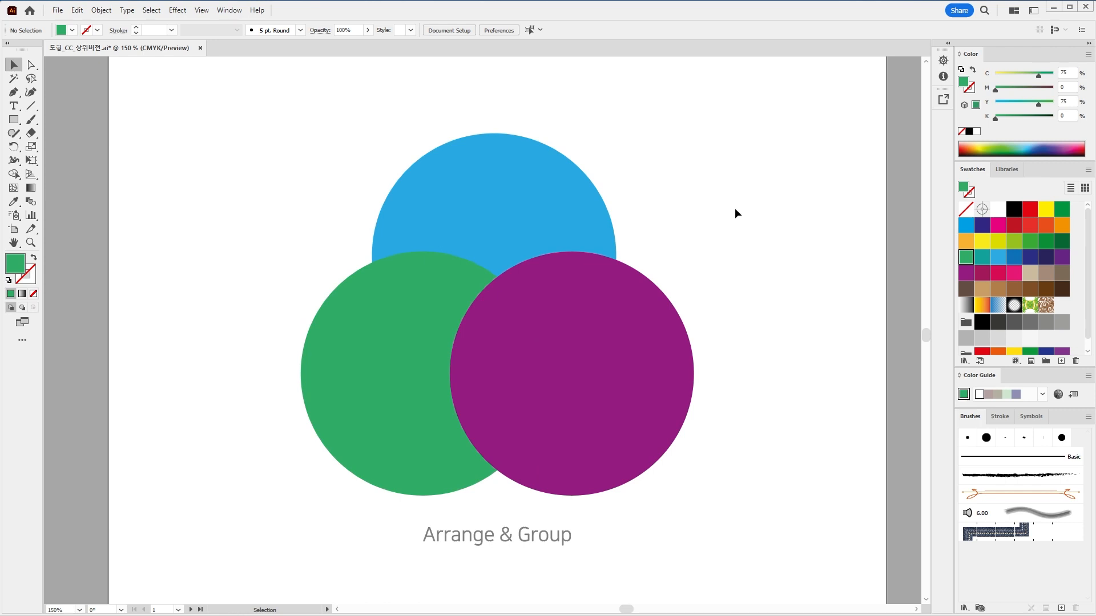
Select the green, purple and blue circles individually, try one marquee selection across all three, and clear the selection
click(386, 335)
click(513, 308)
click(567, 191)
click(795, 209)
drag(742, 135, 409, 375)
click(739, 165)
key(ctrl+2)
drag(482, 178, 561, 102)
key(e)
drag(762, 103, 483, 355)
key(e)
mouse_move(728, 83)
mouse_down()
mouse_move(606, 242)
mouse_move(368, 399)
mouse_move(702, 104)
mouse_up()
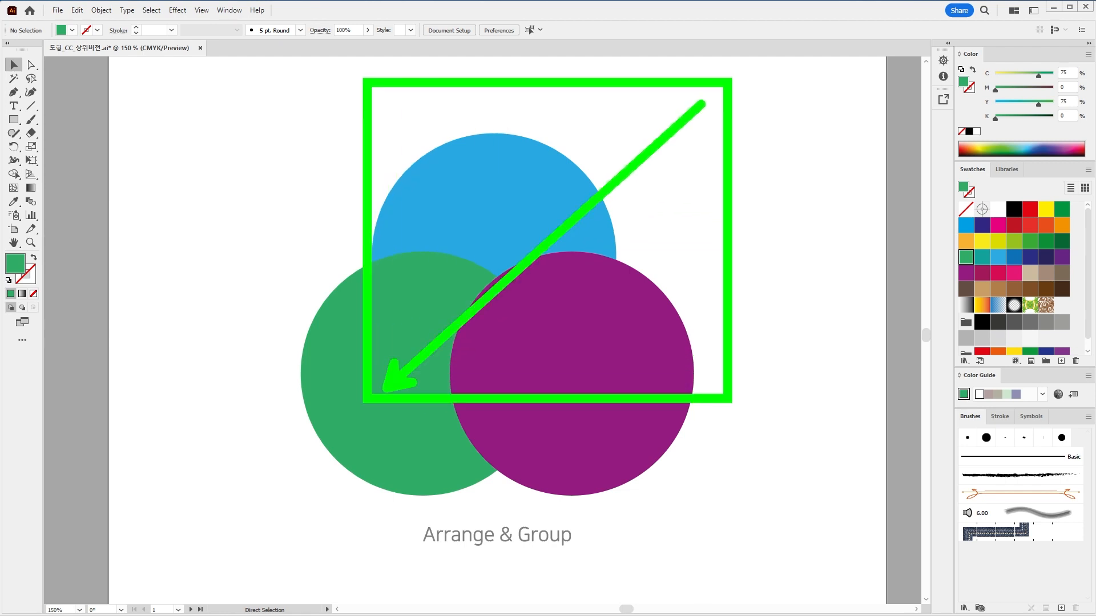
key(Escape)
Marquee-select all three circles and remove the purple, green and blue circles from the selection one by one
drag(758, 117, 331, 458)
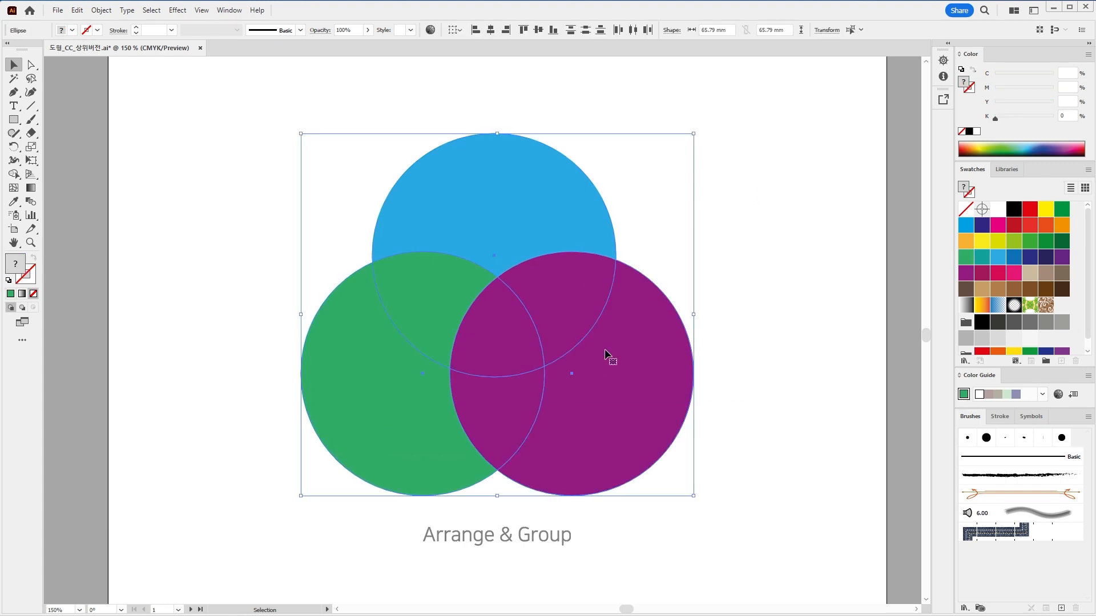
click(690, 153)
drag(721, 113, 375, 416)
shift+click(653, 346)
shift+click(347, 382)
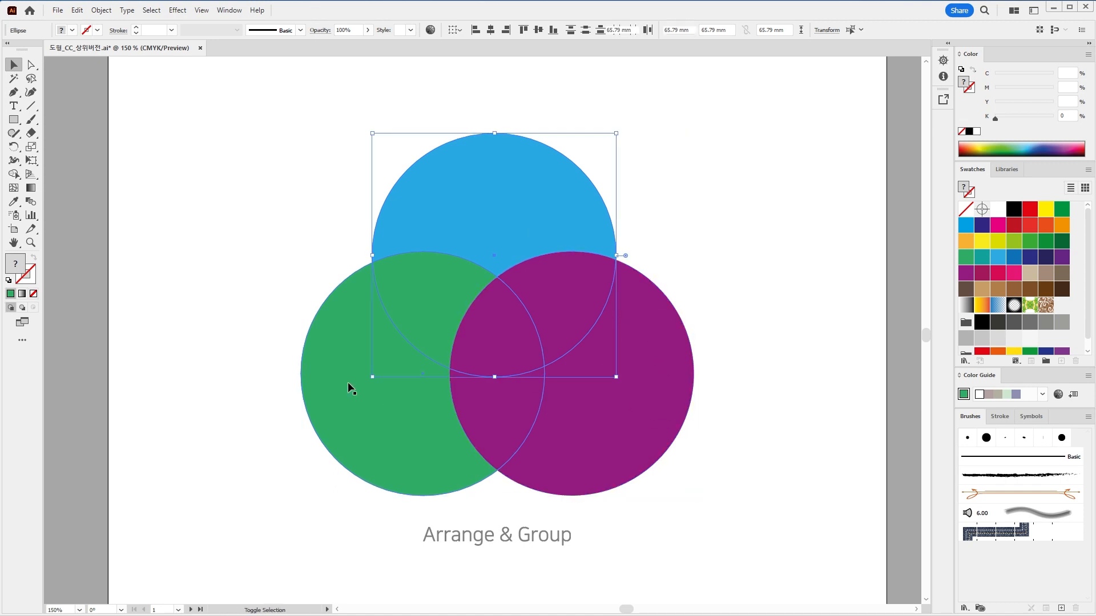
shift+click(468, 190)
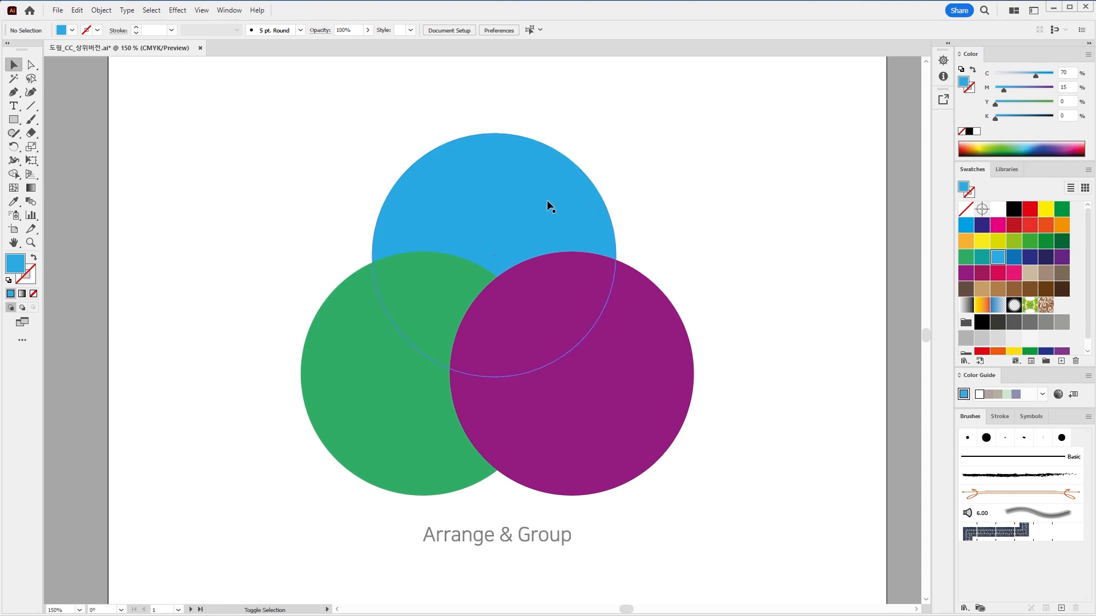
Build a multiple selection of the blue, purple and green circles, remove green and purple from it, and deselect everything
shift+click(492, 196)
shift+click(594, 423)
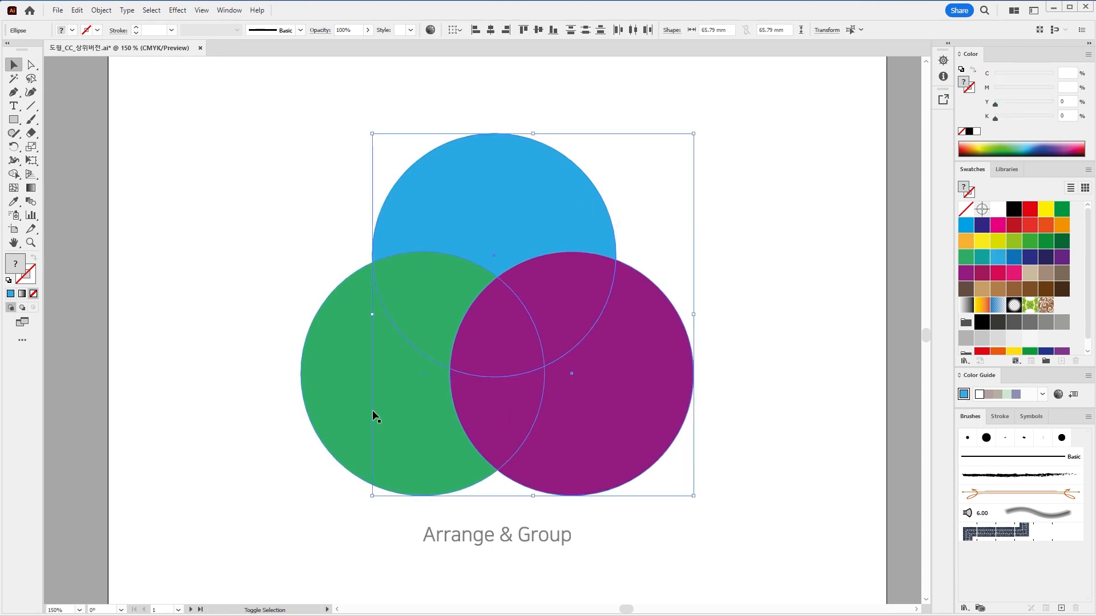
shift+click(323, 403)
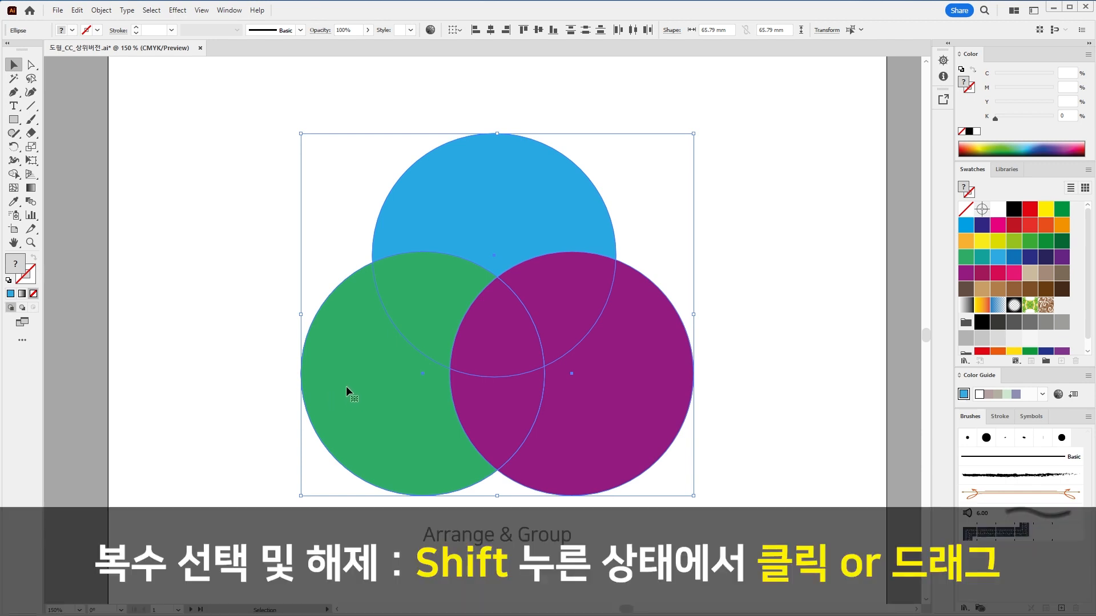
shift+click(346, 386)
shift+click(573, 296)
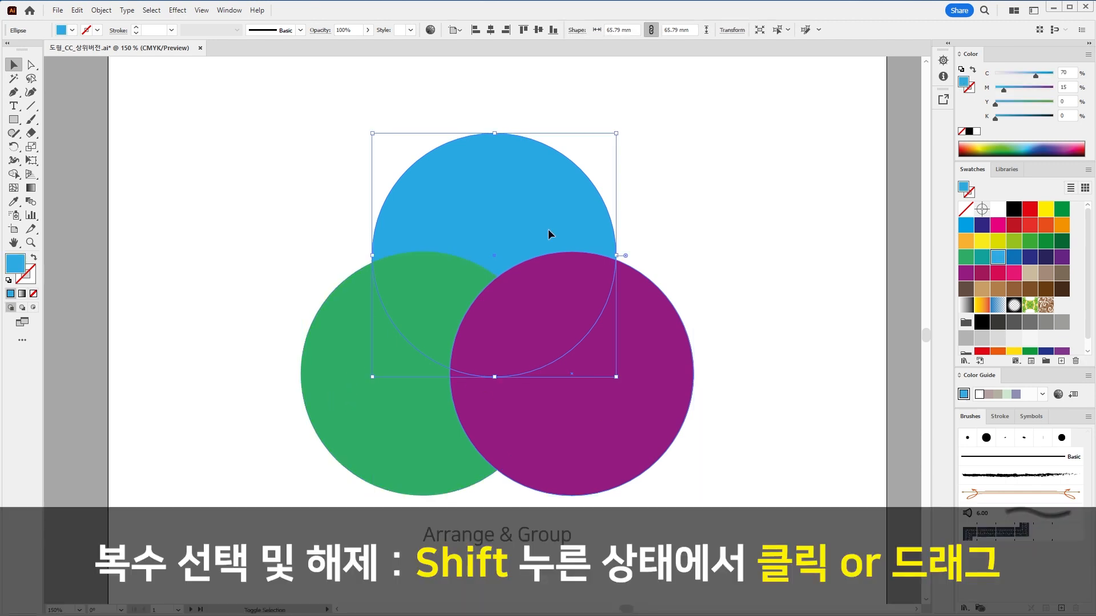
click(746, 282)
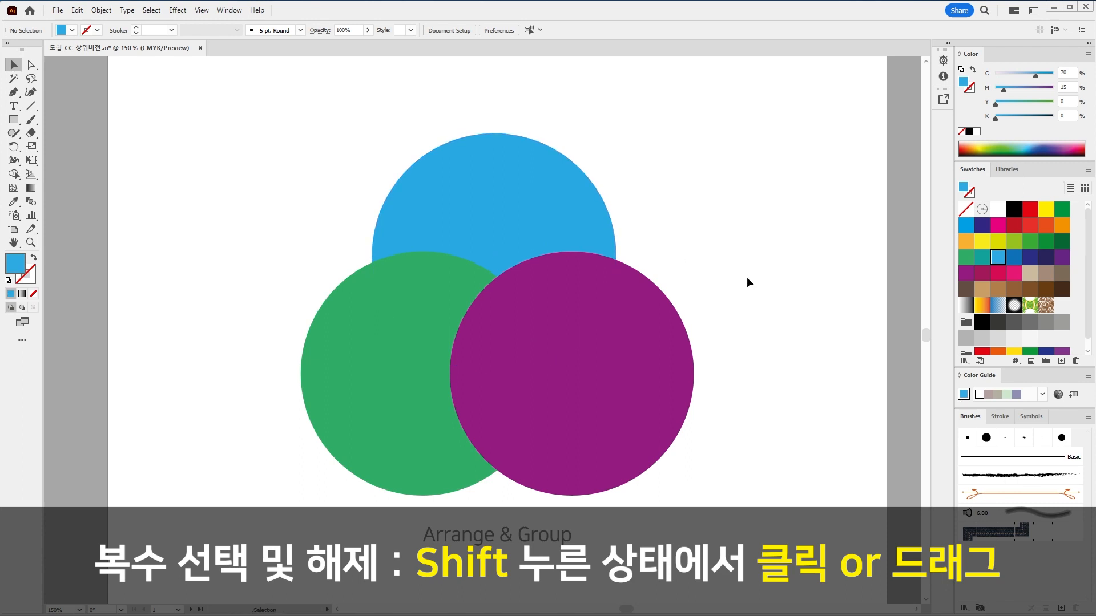
Group the three circles, undo the grouping, group them again, and deselect the group
drag(711, 149, 296, 449)
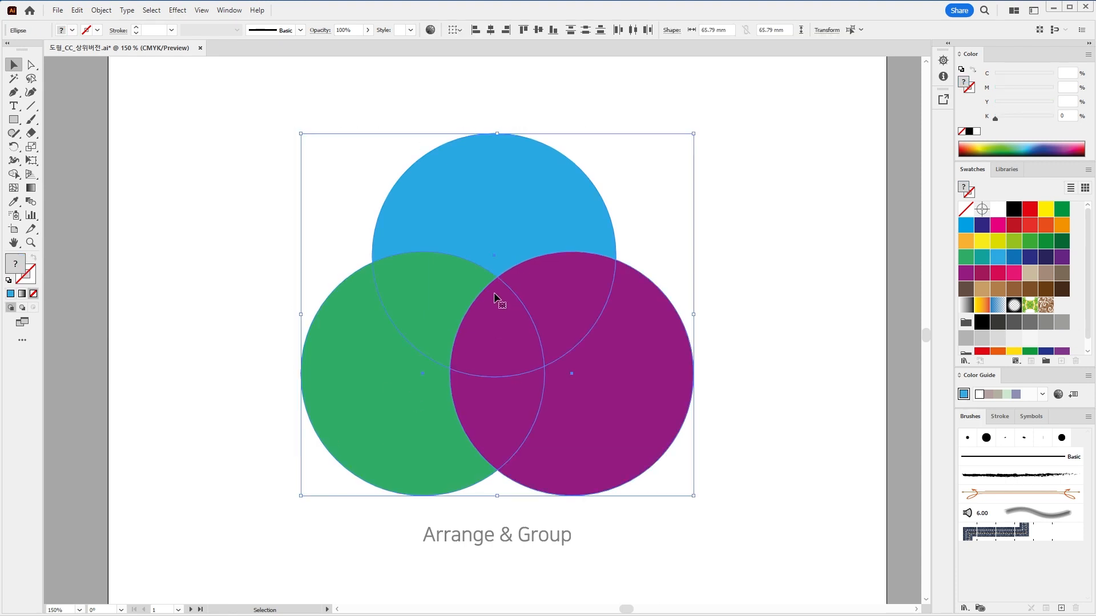
right_click(454, 238)
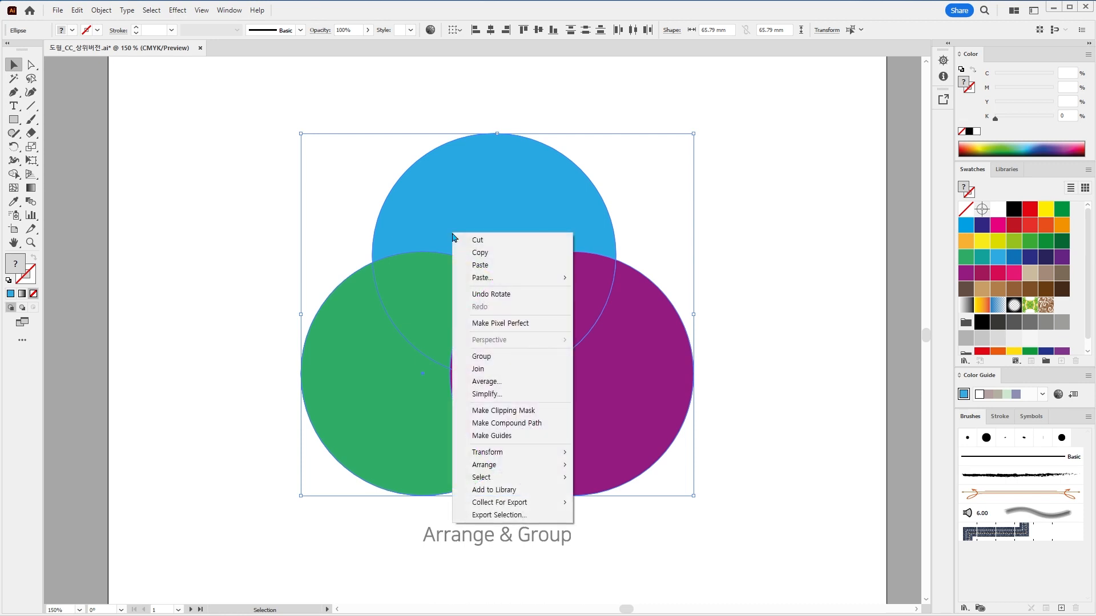
click(504, 364)
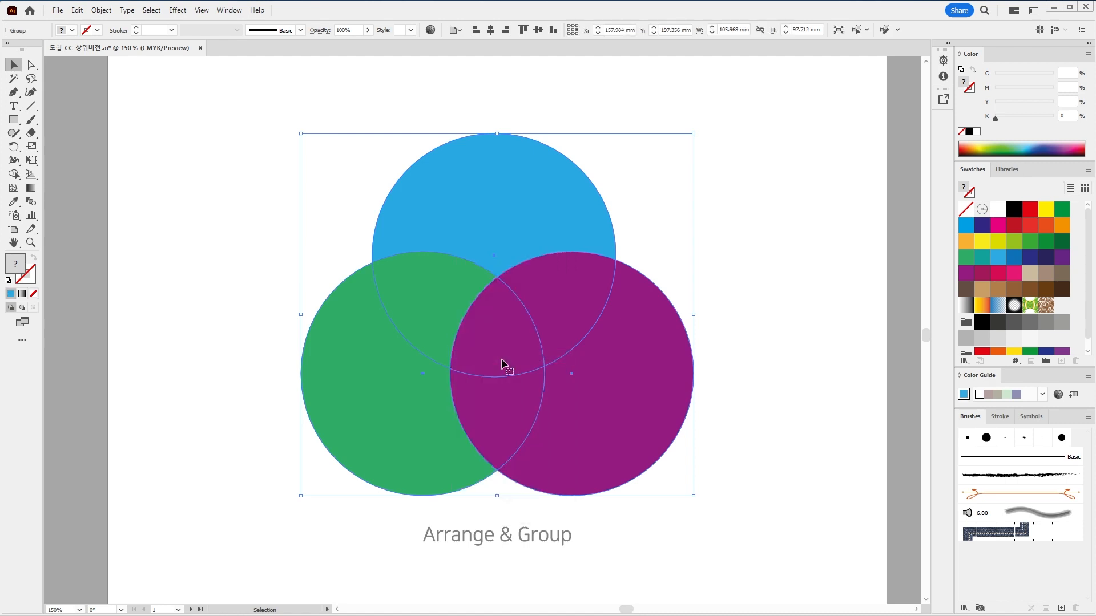
key(ctrl+z)
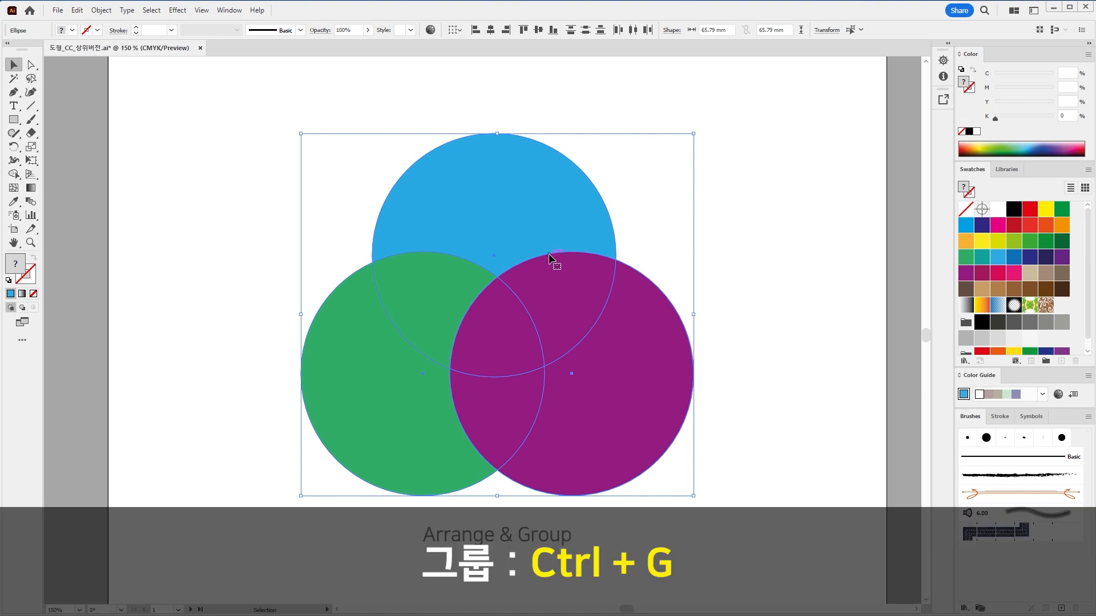
key(ctrl)
key(ctrl+g)
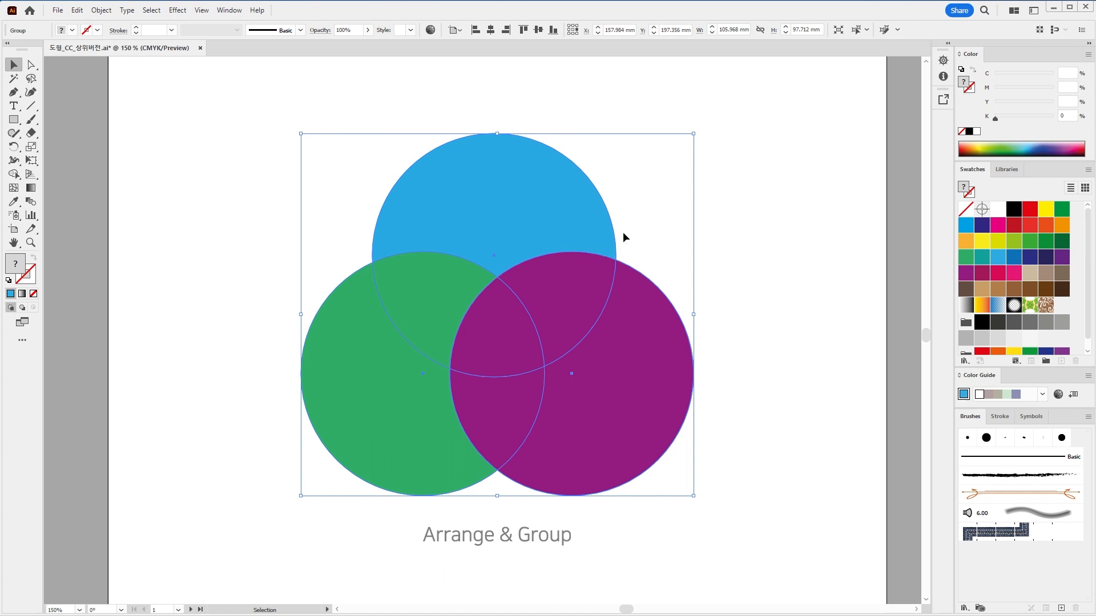
click(649, 280)
Select the grouped circles through the blue circle and move the whole group to about X 158.8 mm, Y 191.8 mm
mouse_move(677, 172)
mouse_down()
mouse_move(714, 162)
mouse_move(762, 123)
mouse_up()
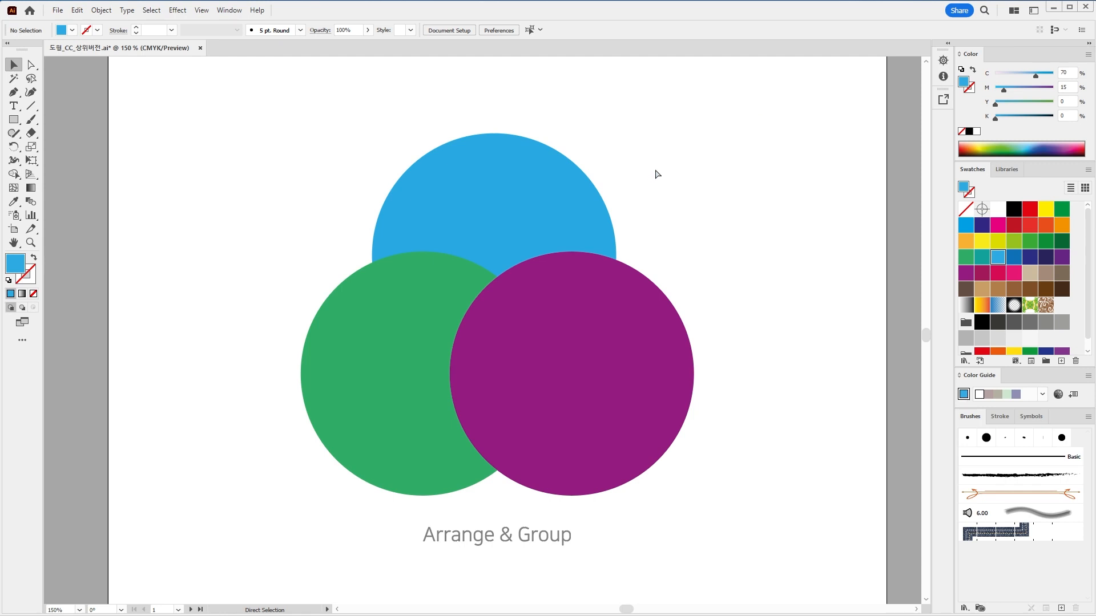
mouse_move(514, 189)
mouse_down()
mouse_move(540, 188)
mouse_move(609, 118)
mouse_up()
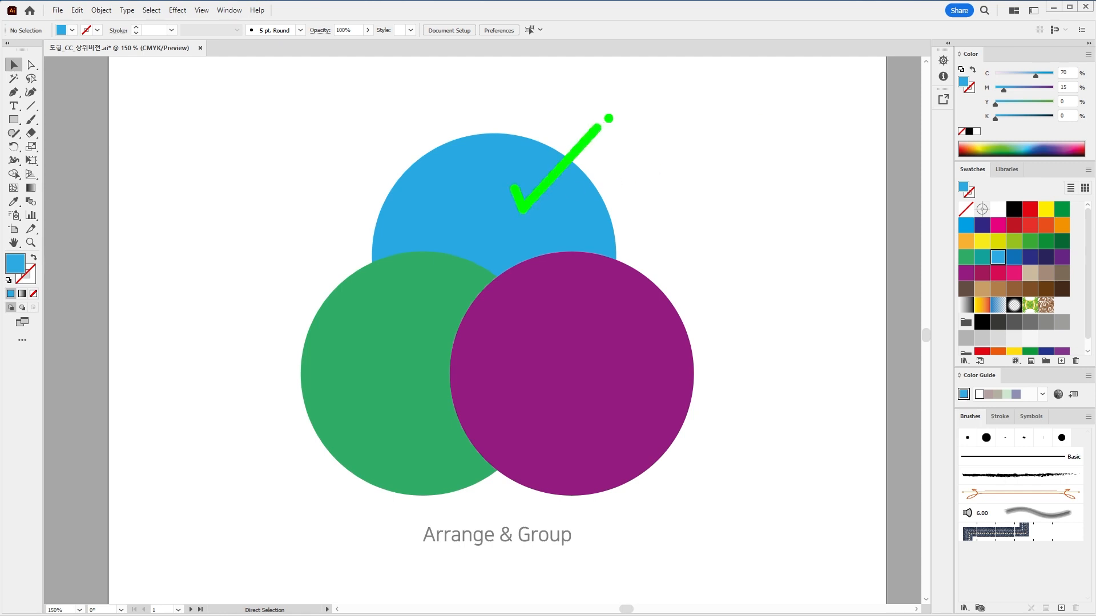
click(546, 181)
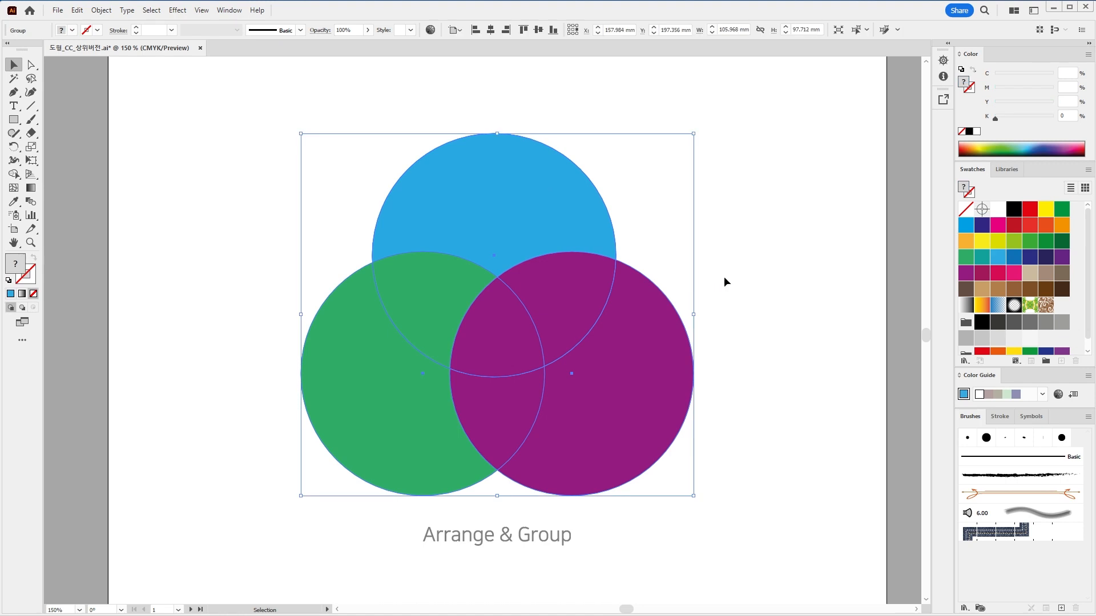
scroll(724, 276, down, 1)
drag(713, 299, 726, 331)
mouse_move(585, 321)
mouse_down()
mouse_move(294, 268)
mouse_move(702, 275)
mouse_move(516, 325)
mouse_move(609, 288)
mouse_move(552, 325)
mouse_move(619, 306)
mouse_move(591, 300)
mouse_up()
scroll(739, 265, up, 1)
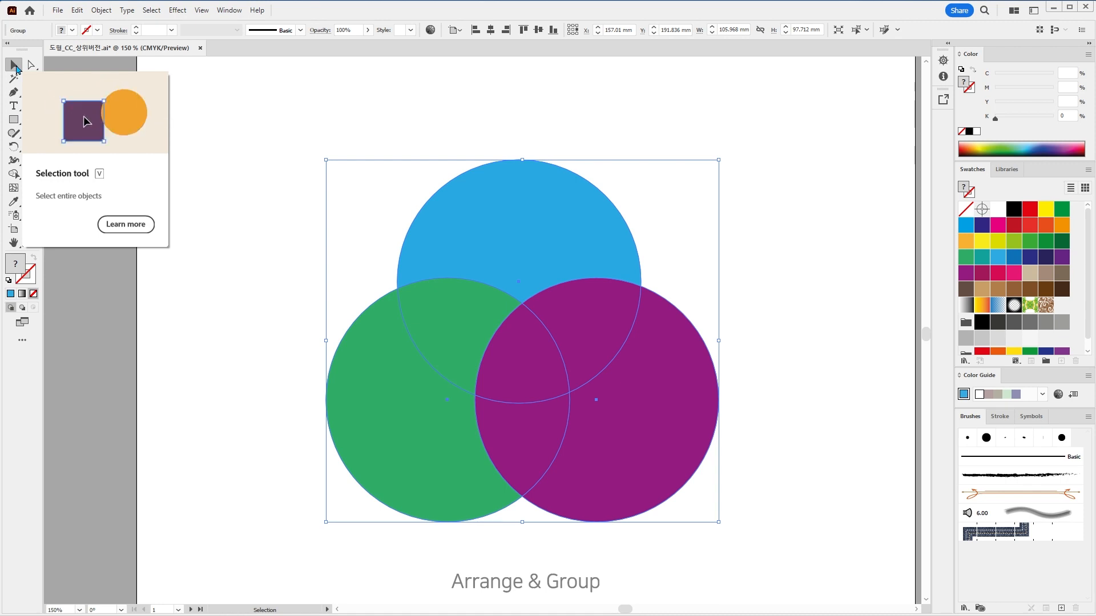
mouse_move(587, 240)
mouse_down()
mouse_move(550, 244)
mouse_move(594, 239)
mouse_up()
Enter isolation mode for the circle group with the Selection tool
key(ctrl+2)
mouse_move(561, 200)
mouse_down()
mouse_move(582, 238)
mouse_move(685, 128)
mouse_up()
mouse_move(571, 178)
mouse_down()
mouse_move(584, 200)
mouse_move(657, 128)
mouse_up()
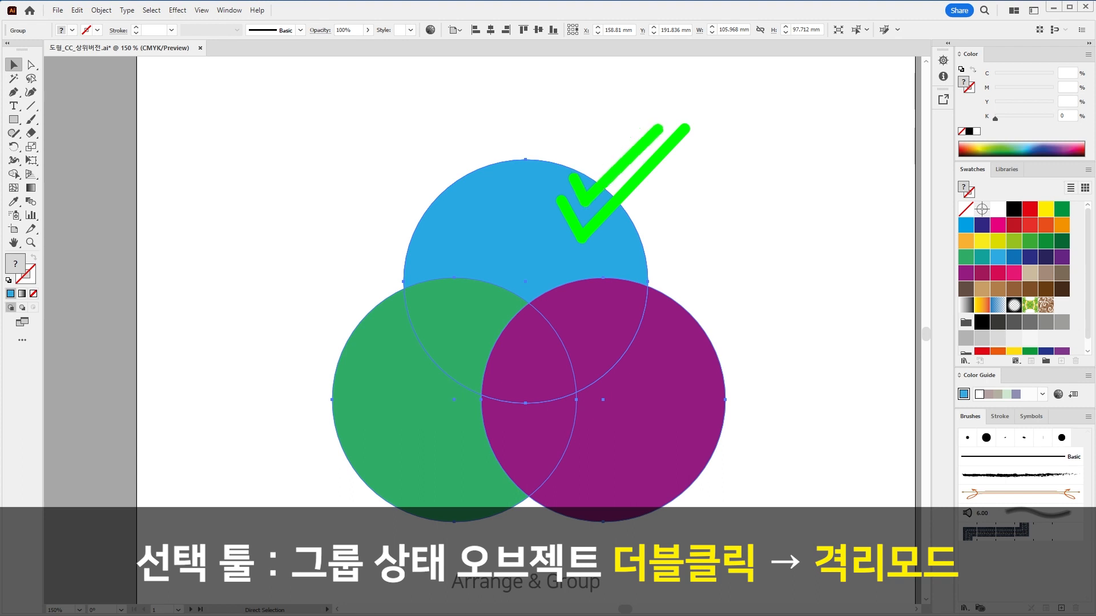
key(Escape)
double_click(550, 194)
key(ctrl+2)
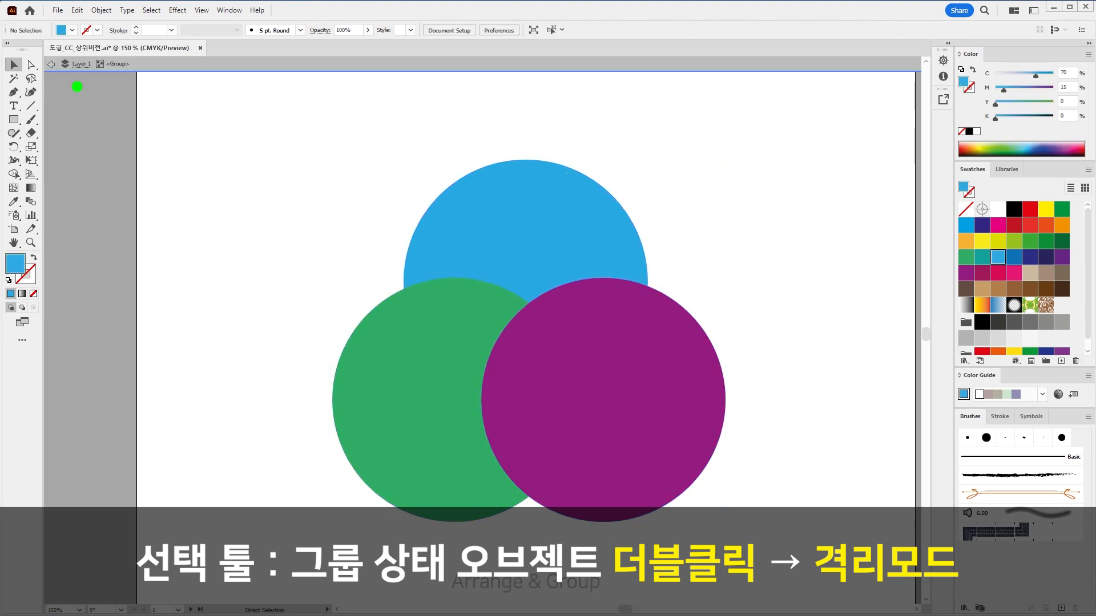
drag(34, 50, 912, 90)
drag(778, 105, 821, 170)
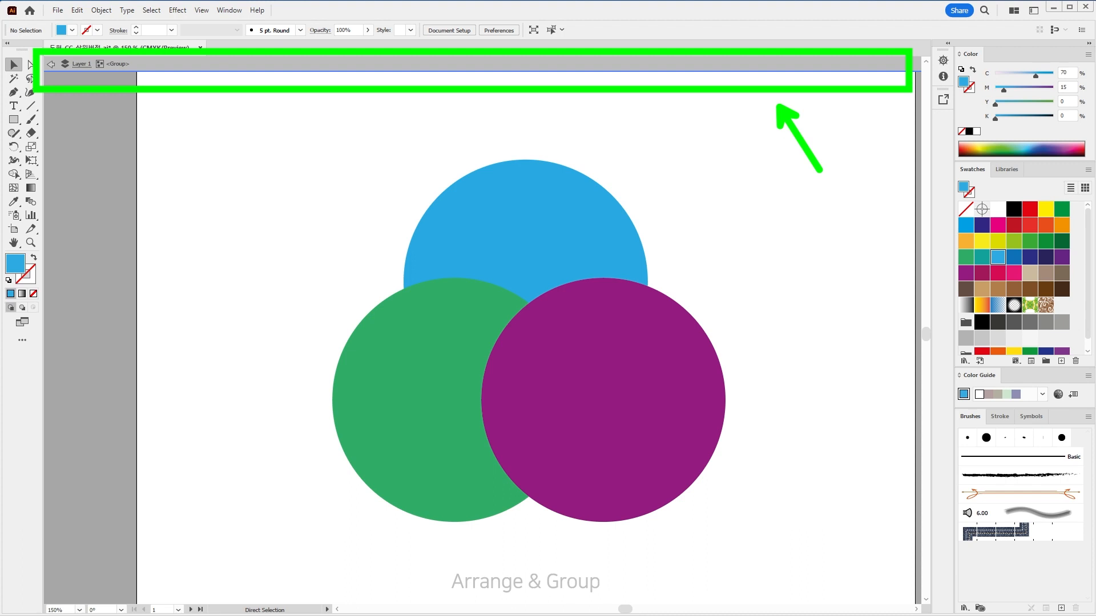
Move the purple, blue and green circles individually inside the isolated group
click(493, 263)
click(372, 384)
drag(680, 399, 781, 375)
drag(499, 204, 442, 172)
drag(417, 340, 464, 410)
drag(693, 338, 616, 426)
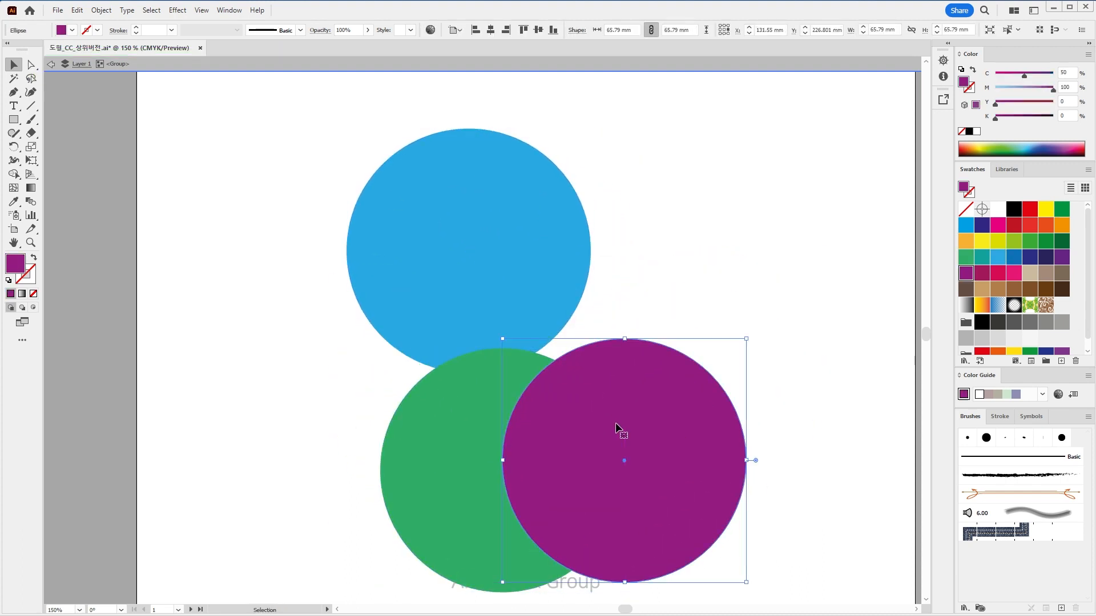
Undo the individual circle moves and put the purple circle back at about X 158.8 mm, Y 207.8 mm
key(ctrl+z)
key(ctrl+z)
key(ctrl+z)
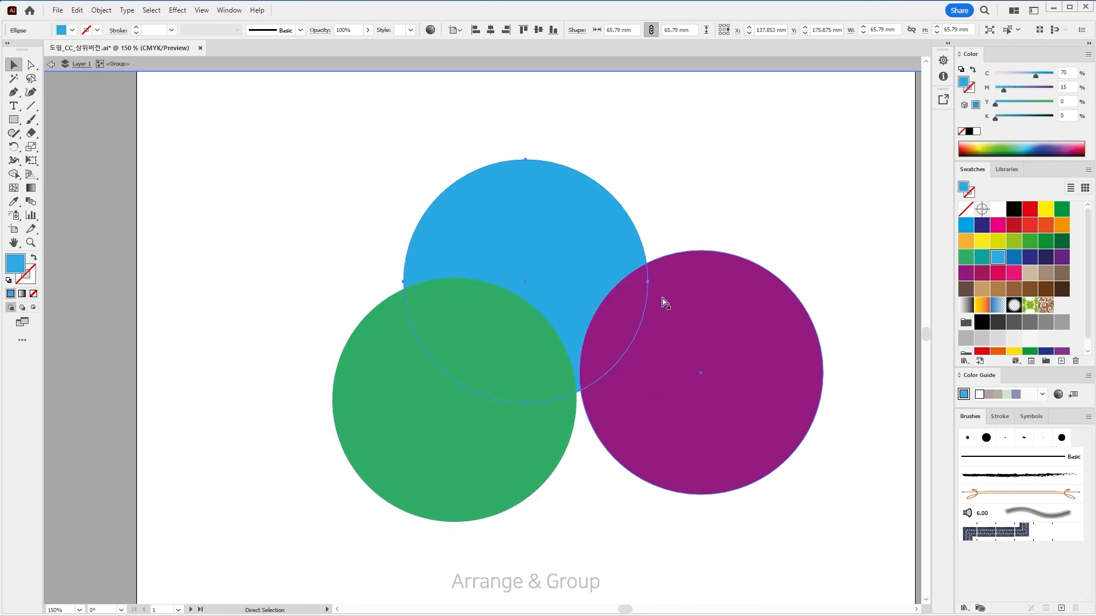
drag(732, 359, 634, 387)
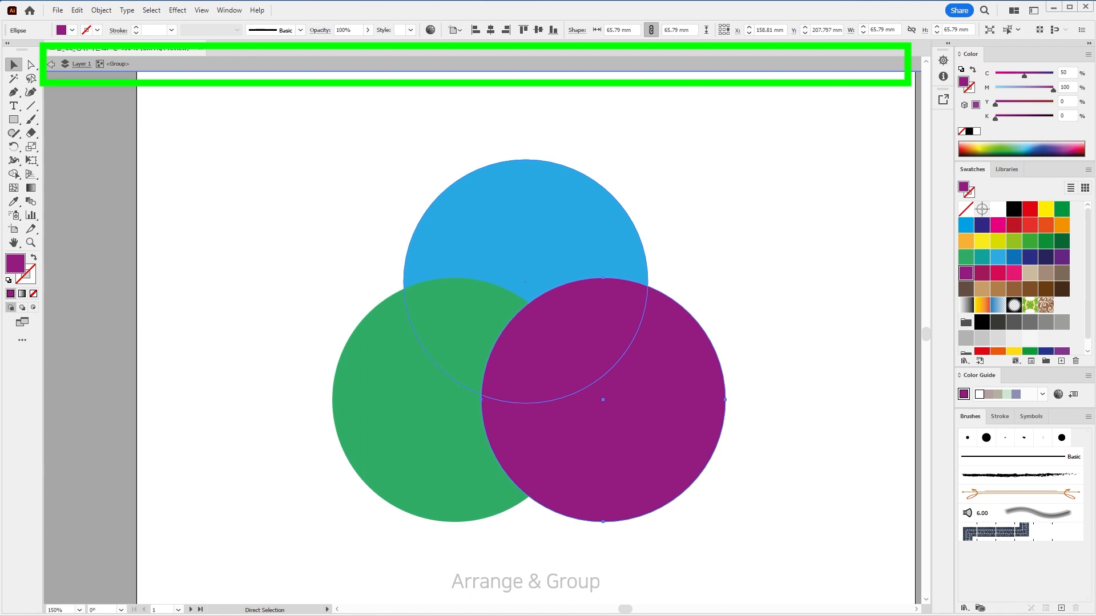
Exit the circle group's isolation mode from an empty area of the artboard with the Selection tool
key(v)
click(700, 215)
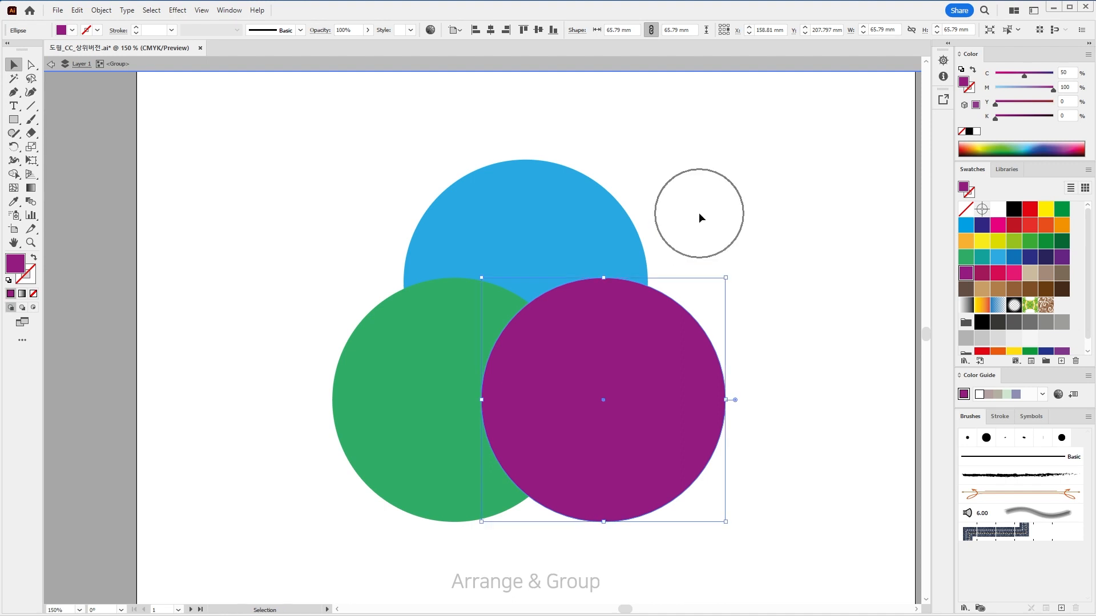
mouse_move(718, 194)
mouse_down()
mouse_move(740, 231)
mouse_move(863, 135)
mouse_up()
mouse_move(730, 184)
mouse_down()
mouse_move(748, 197)
mouse_move(742, 209)
mouse_move(844, 133)
mouse_up()
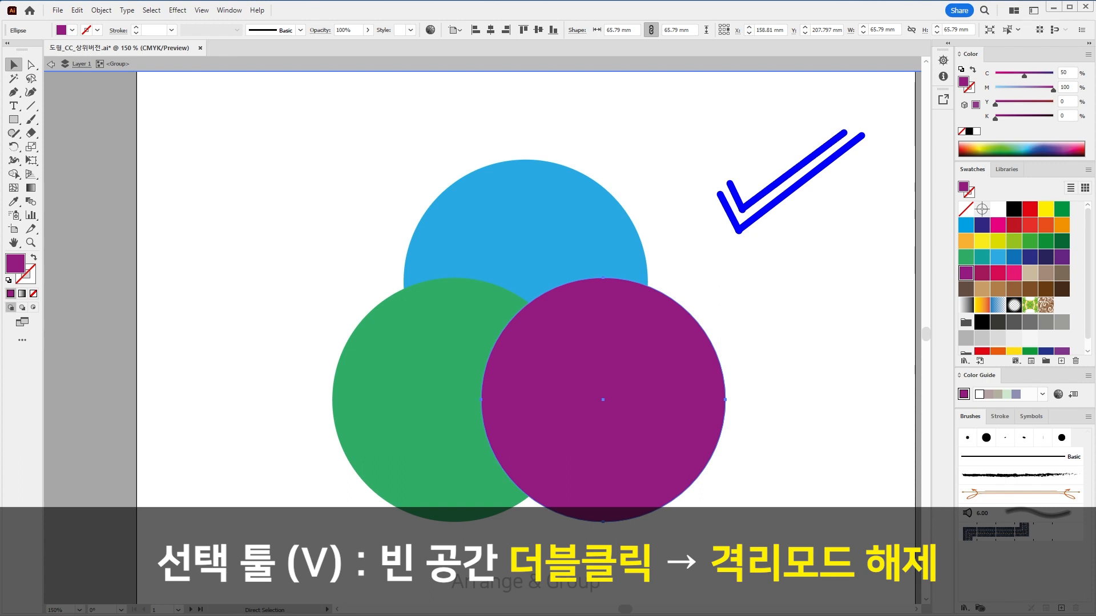
double_click(740, 186)
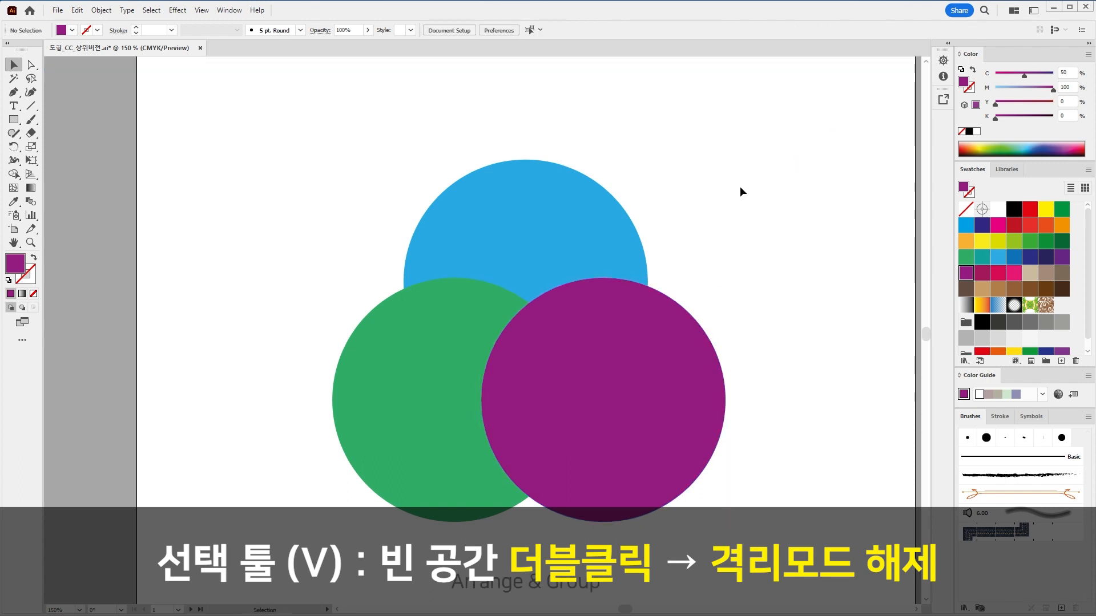
Move the whole circle group to about X 157.9 mm, Y 192.5 mm, and deselect it
click(538, 236)
key(ctrl+shift+a)
drag(561, 222, 555, 267)
click(735, 197)
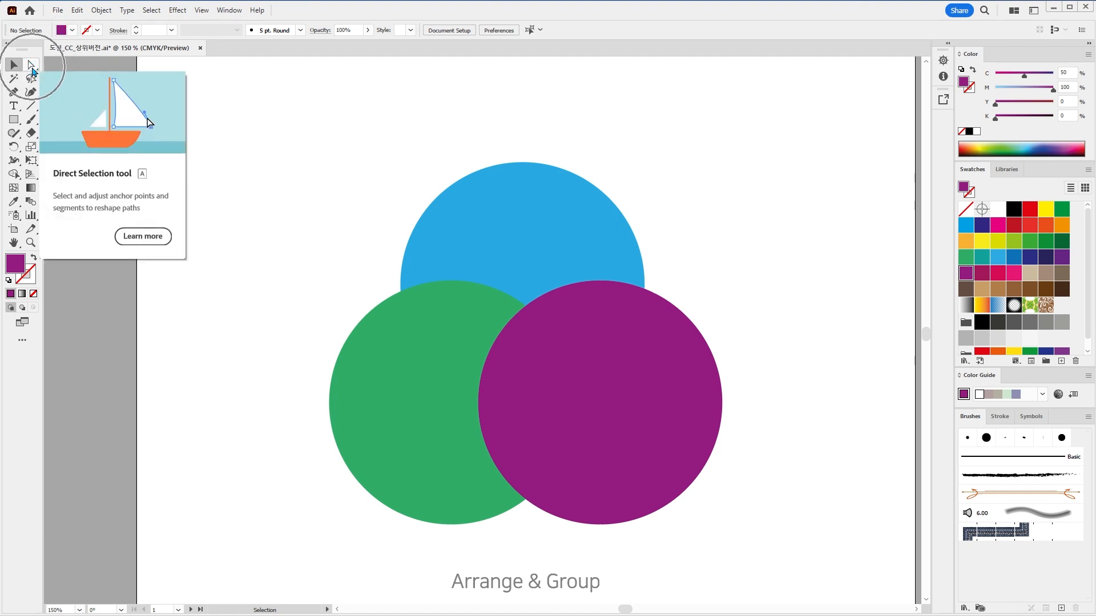
Move only the blue and green circles out of the grouped arrangement with the Direct Selection tool
click(31, 65)
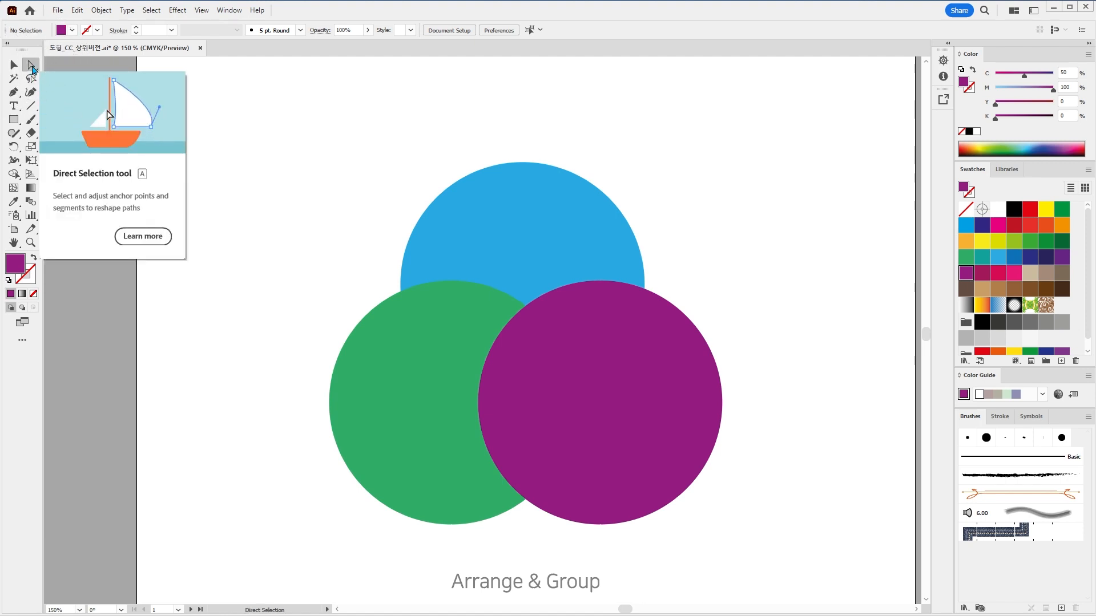
mouse_move(734, 153)
mouse_down()
mouse_move(745, 176)
mouse_move(841, 75)
mouse_up()
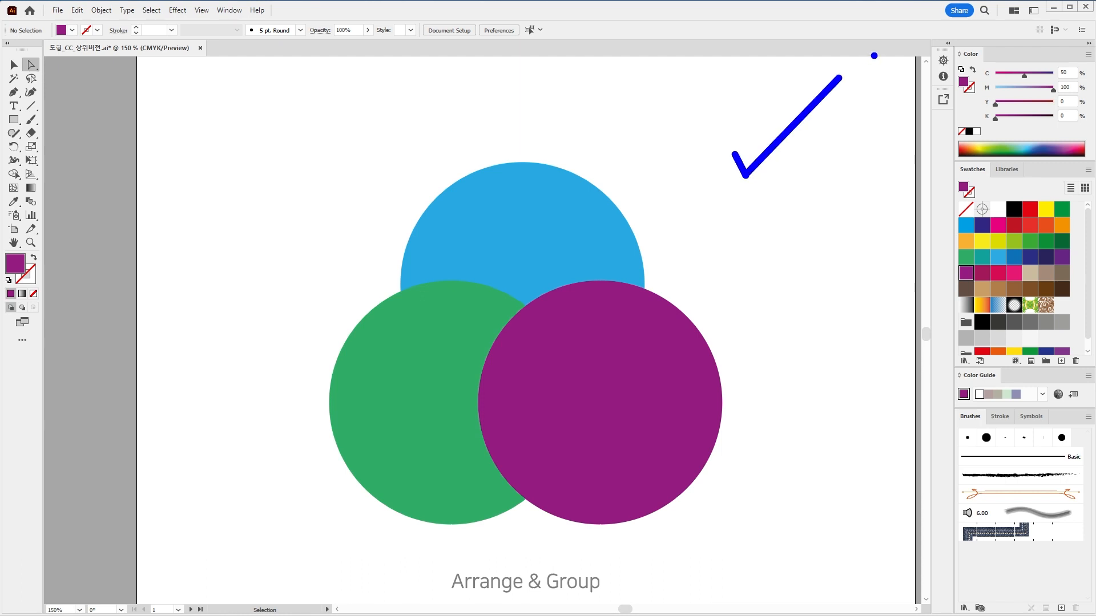
key(e)
drag(17, 51, 53, 79)
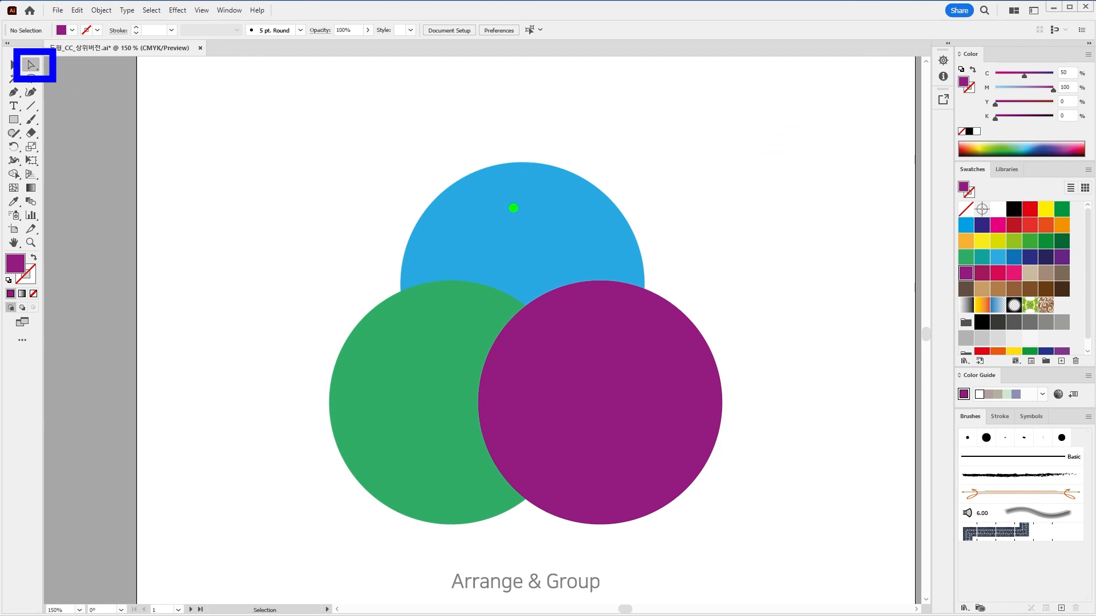
mouse_move(508, 199)
mouse_down()
mouse_move(528, 223)
mouse_move(634, 94)
mouse_up()
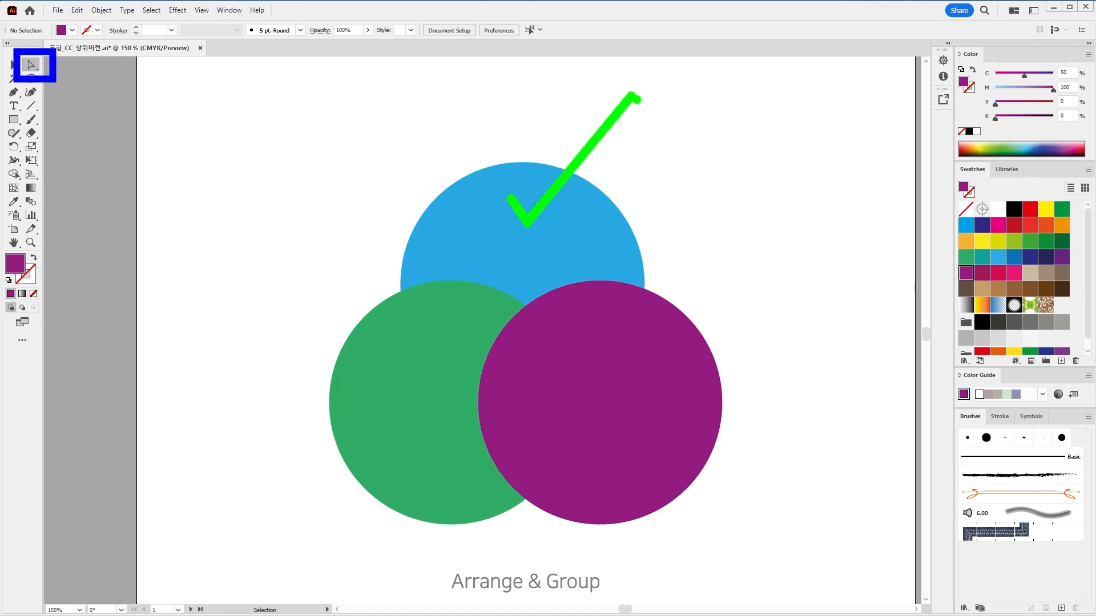
click(537, 230)
drag(537, 230, 466, 161)
drag(395, 407, 242, 440)
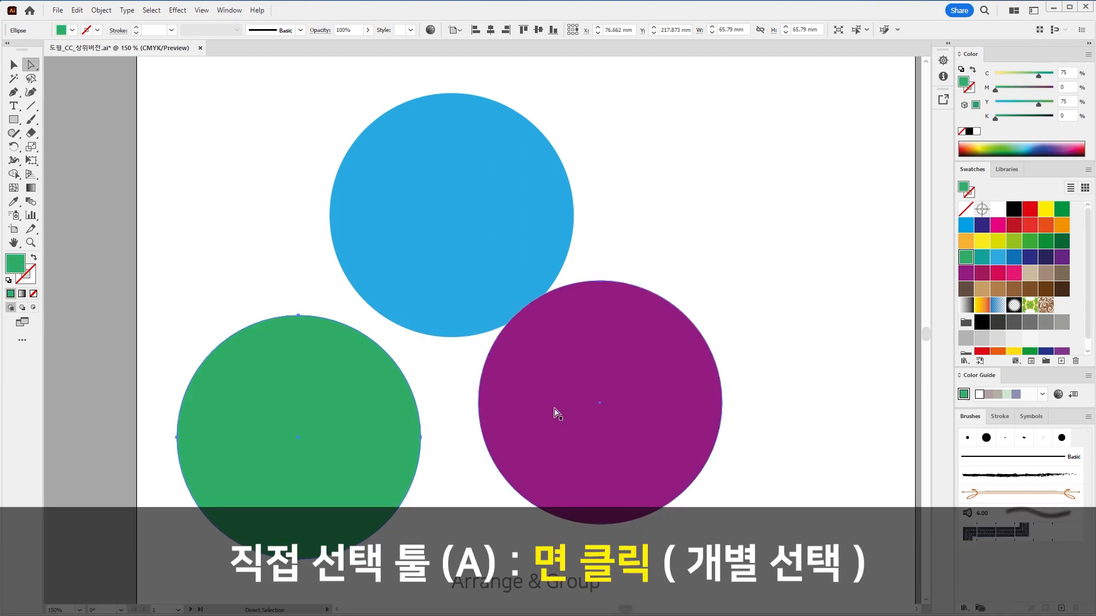
Reposition the purple, green and blue circles individually into an overlapping cluster with the Direct Selection tool
drag(589, 391, 644, 441)
drag(346, 413, 604, 383)
drag(491, 221, 530, 299)
drag(488, 449, 414, 440)
drag(631, 433, 563, 372)
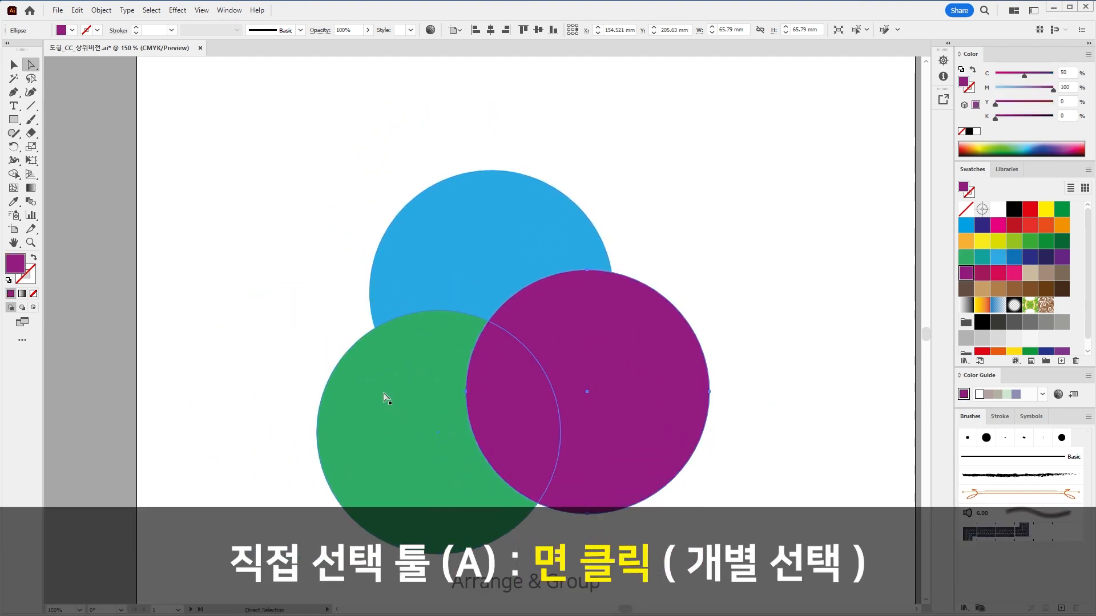
drag(384, 397, 383, 356)
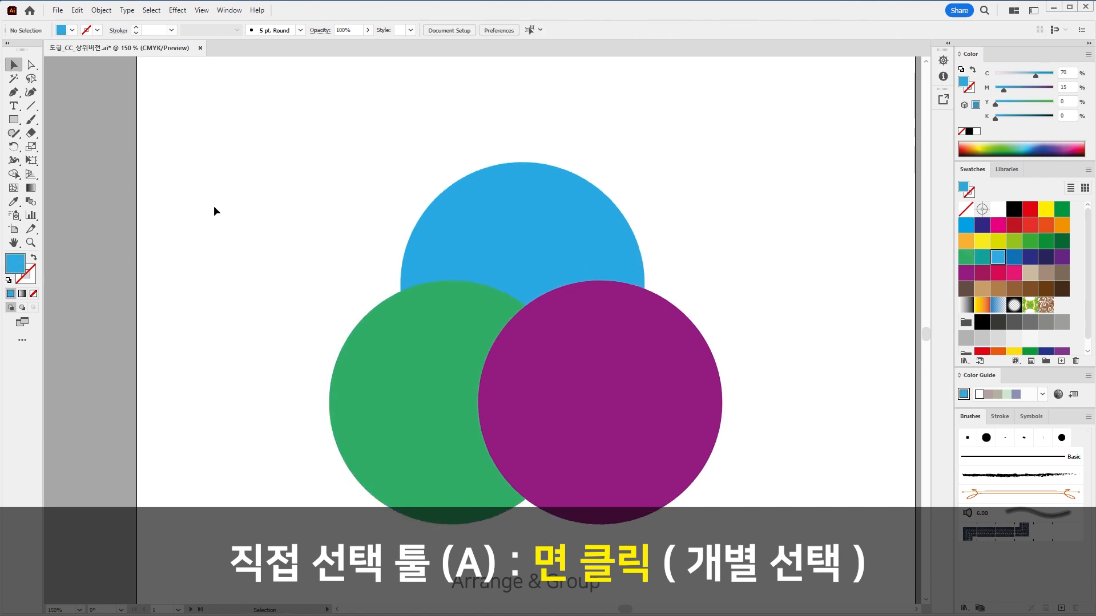
Select the whole circle group through the blue circle with the Selection tool, and deselect it
click(525, 249)
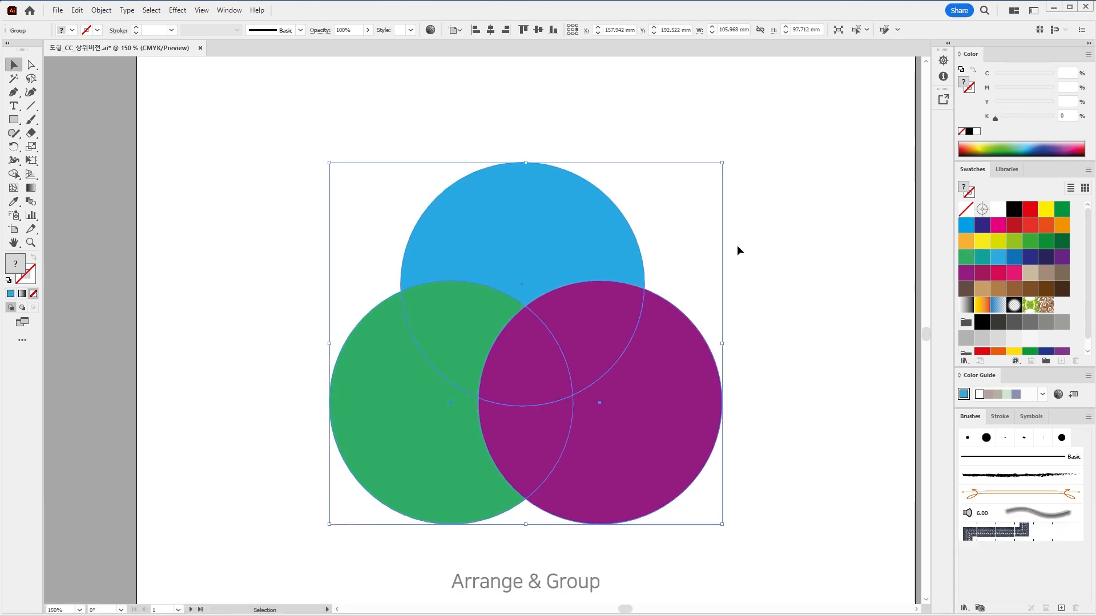
key(a)
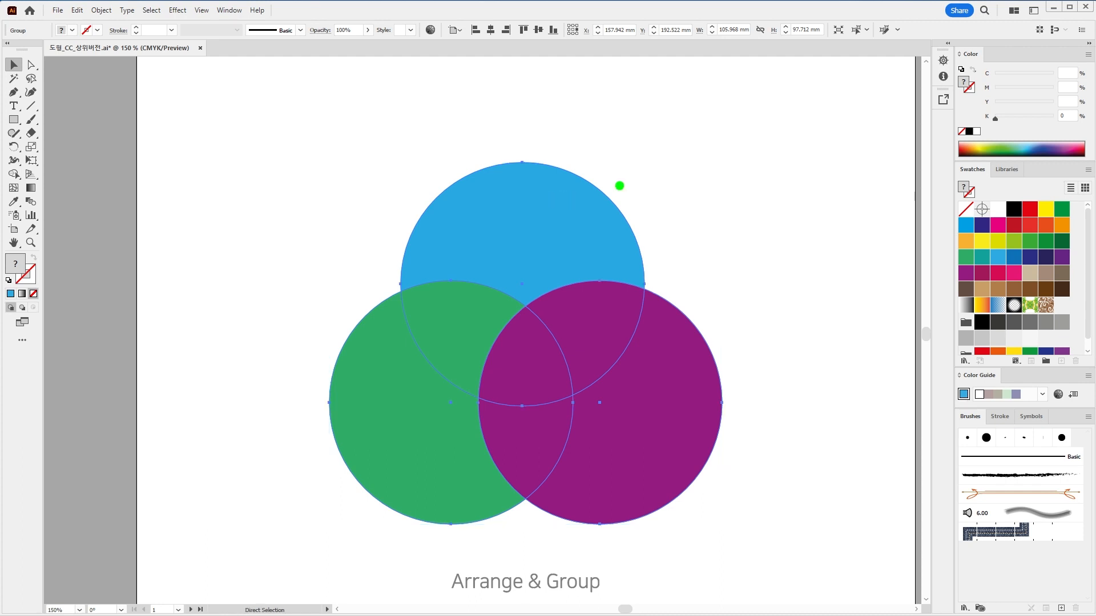
drag(316, 127, 735, 505)
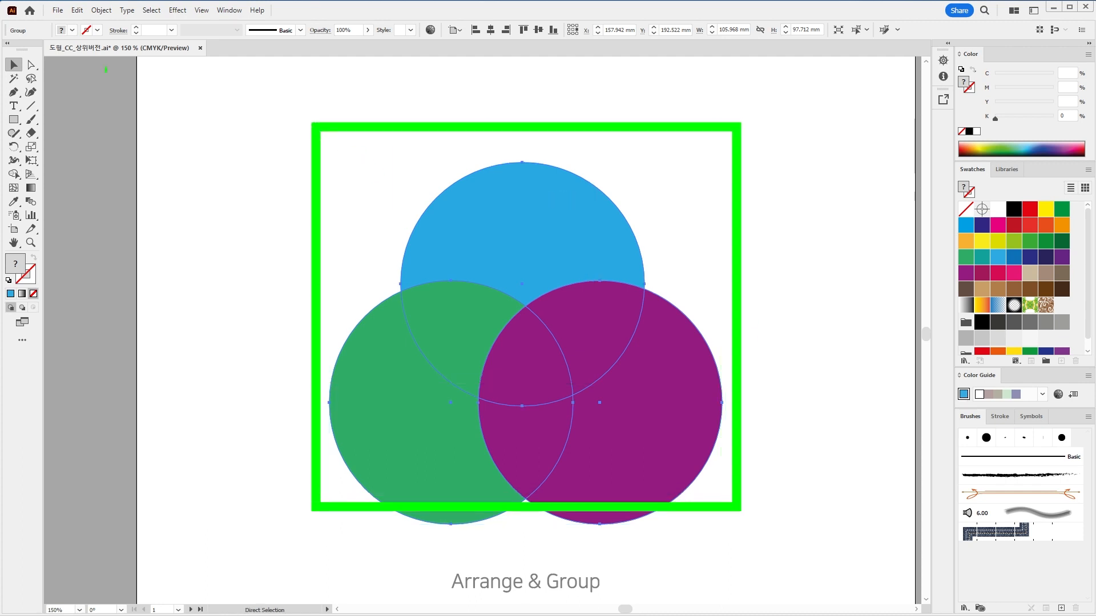
key(e)
key(b)
drag(1, 50, 29, 76)
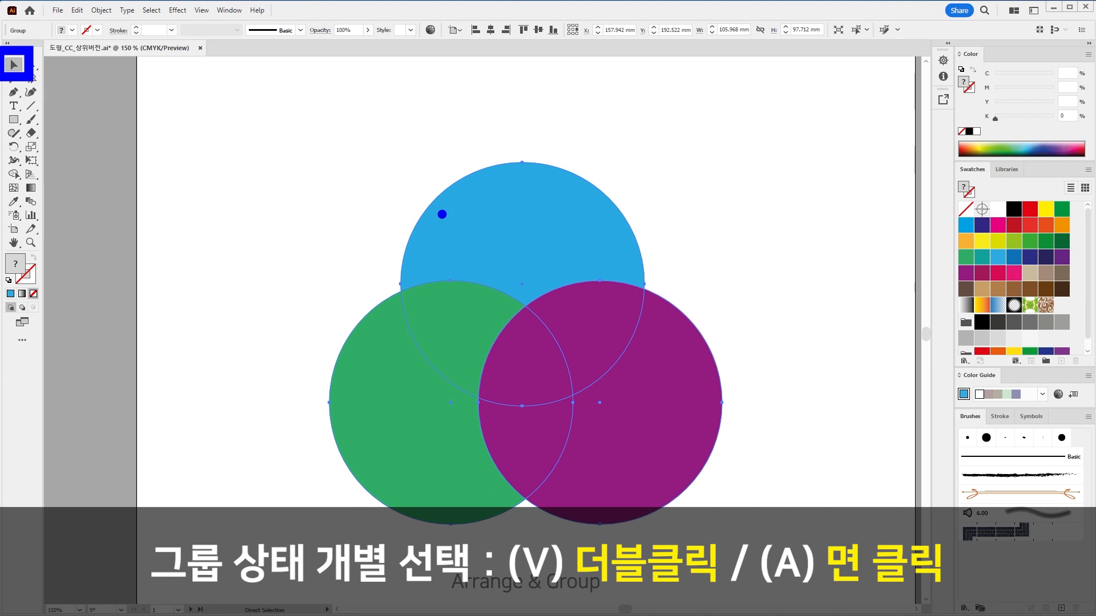
key(g)
mouse_move(540, 217)
mouse_down()
mouse_move(559, 250)
mouse_move(662, 153)
mouse_up()
mouse_move(552, 201)
mouse_down()
mouse_move(566, 214)
mouse_move(630, 154)
mouse_up()
mouse_move(765, 155)
mouse_down()
mouse_move(782, 184)
mouse_move(894, 99)
mouse_up()
mouse_move(774, 136)
mouse_down()
mouse_move(787, 152)
mouse_move(864, 90)
mouse_up()
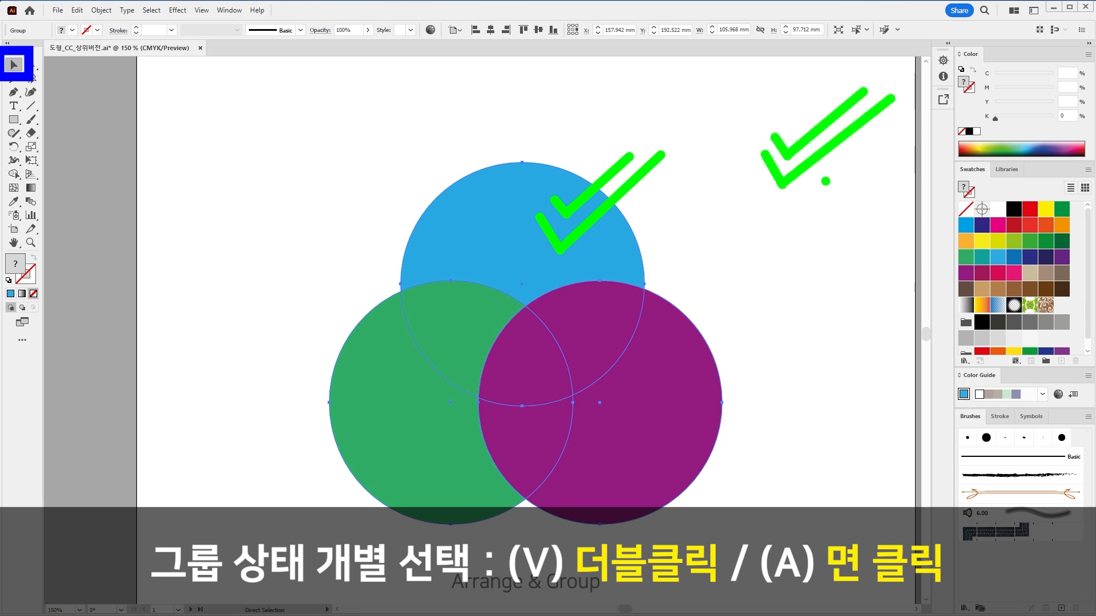
key(Escape)
click(745, 182)
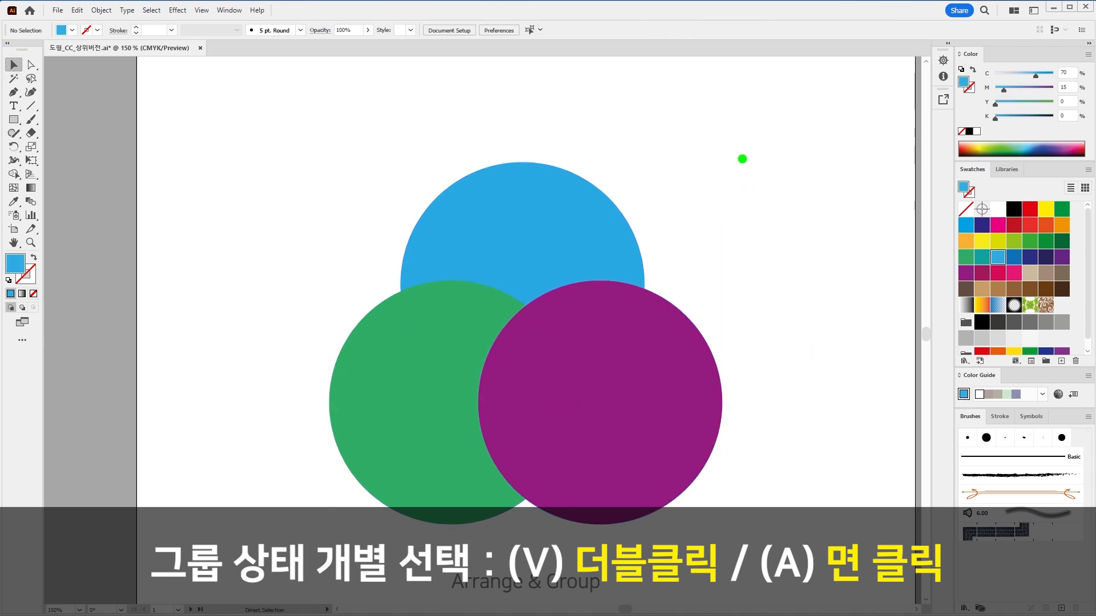
key(b)
mouse_move(736, 122)
mouse_down()
mouse_move(749, 143)
mouse_move(841, 75)
mouse_up()
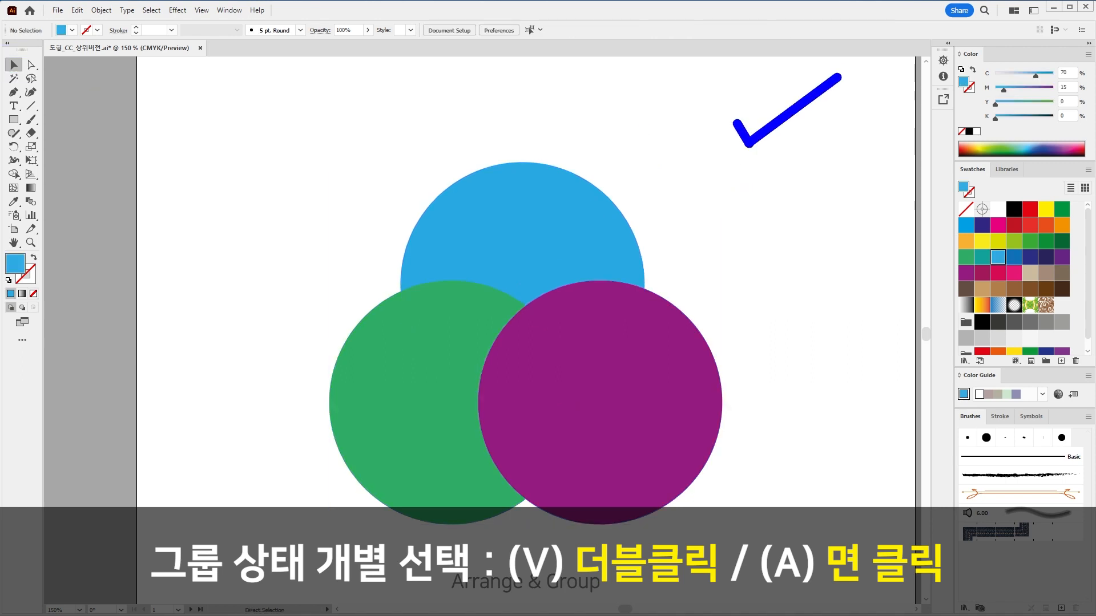
drag(10, 47, 49, 78)
key(ctrl+z)
drag(13, 46, 117, 124)
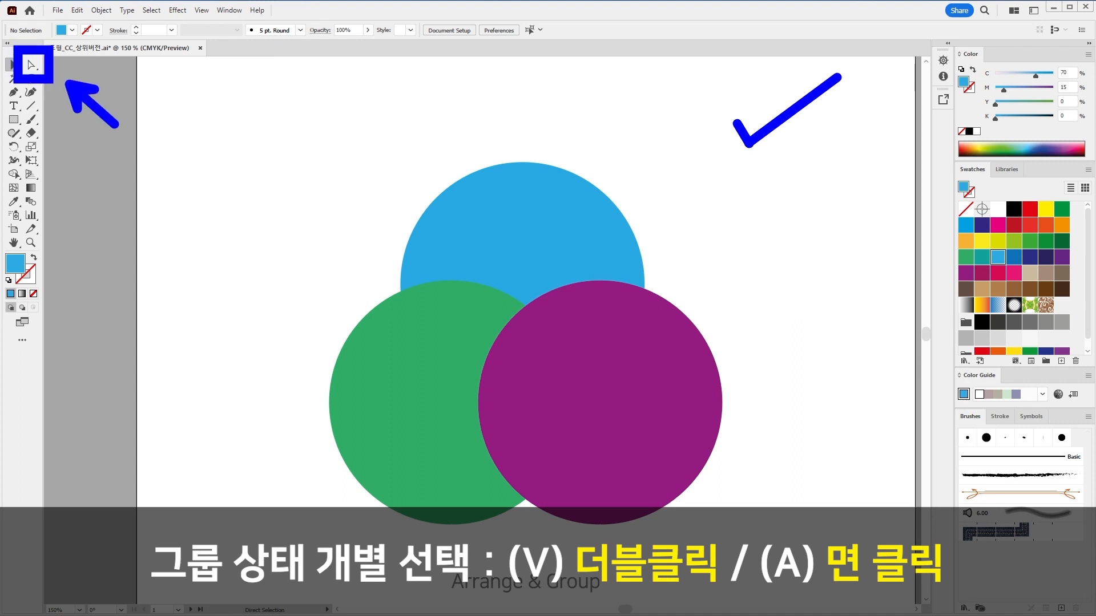
mouse_move(417, 358)
mouse_down()
mouse_move(433, 376)
mouse_move(467, 329)
mouse_up()
mouse_move(543, 192)
mouse_down()
mouse_move(563, 217)
mouse_move(625, 138)
mouse_up()
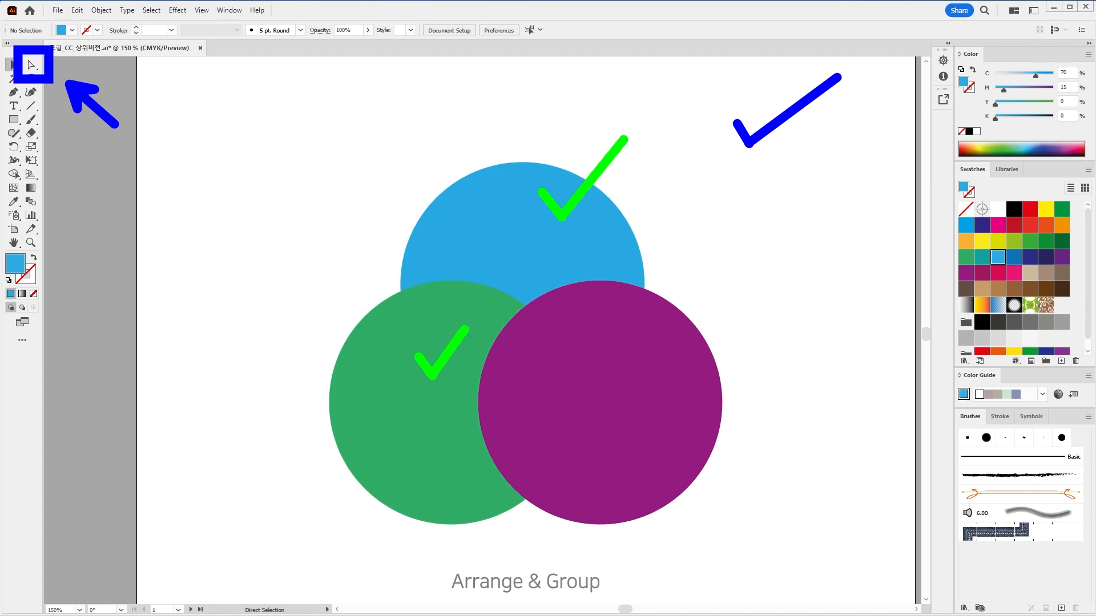
key(Escape)
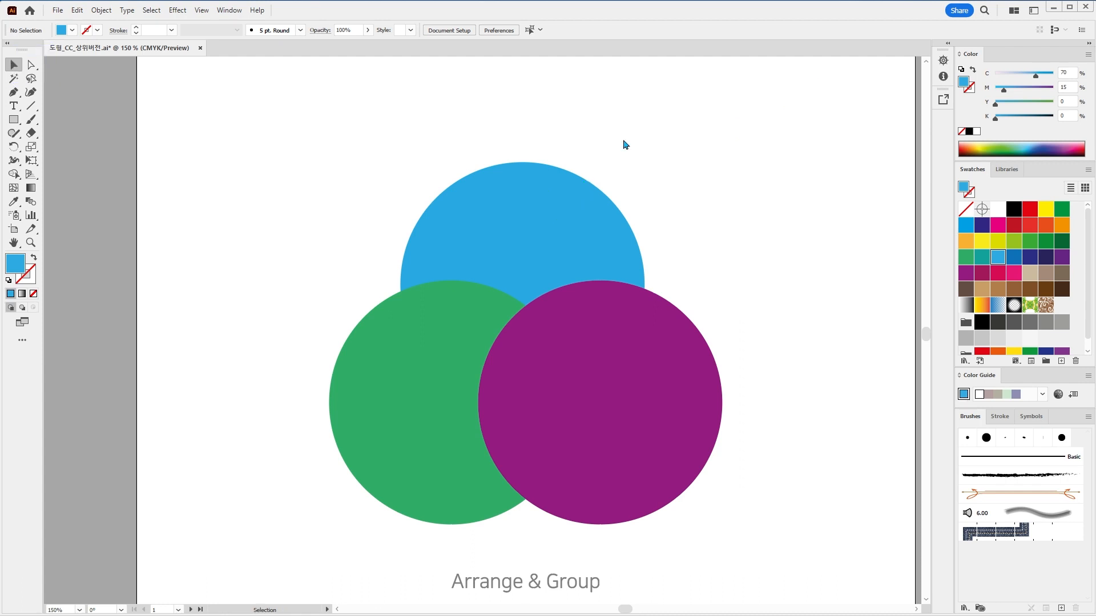
key(ctrl+2)
drag(2, 50, 31, 80)
drag(59, 86, 166, 178)
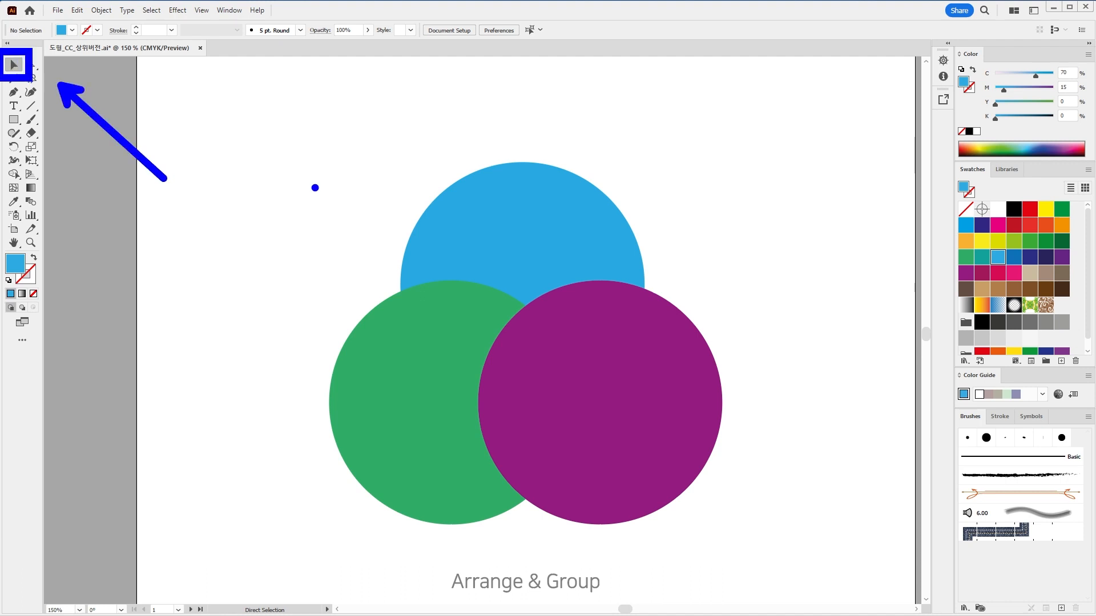
key(Escape)
Ungroup the group of three circles and deselect them
click(546, 249)
key(space)
drag(586, 286, 579, 254)
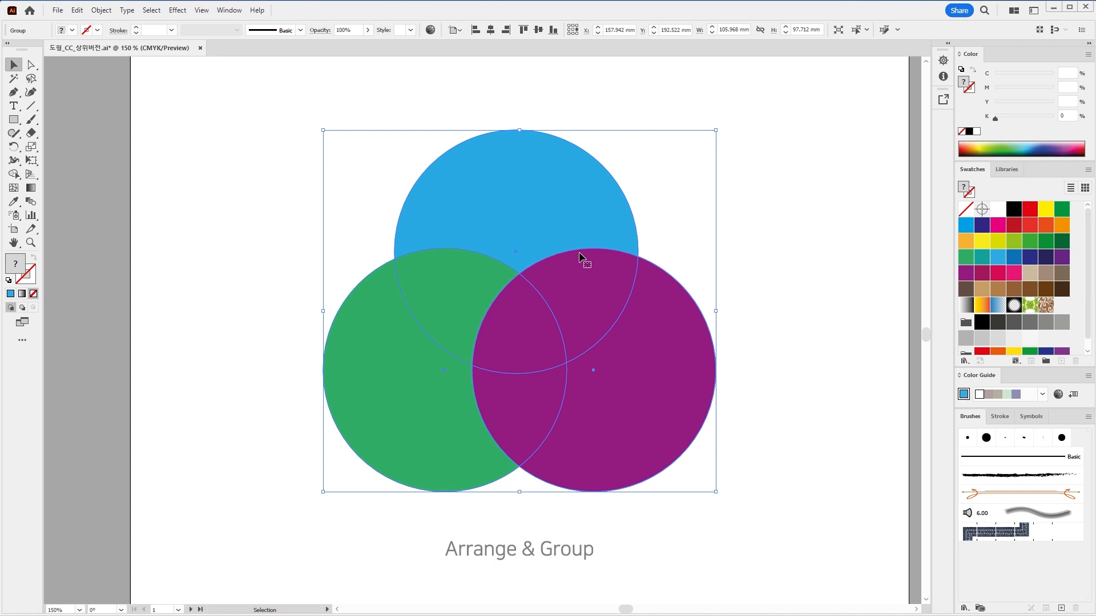
right_click(527, 225)
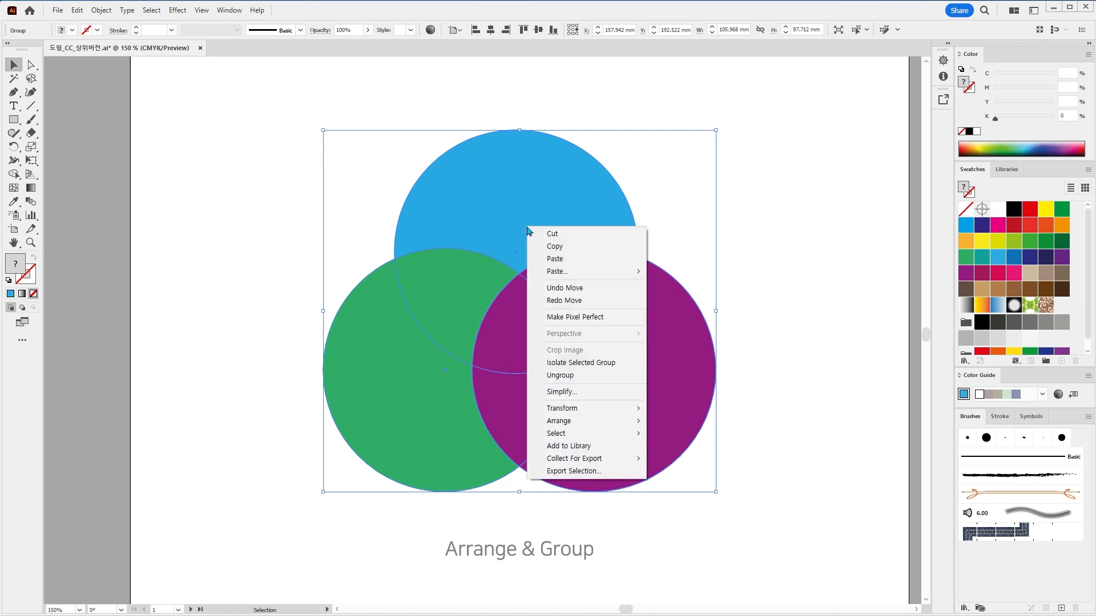
click(590, 376)
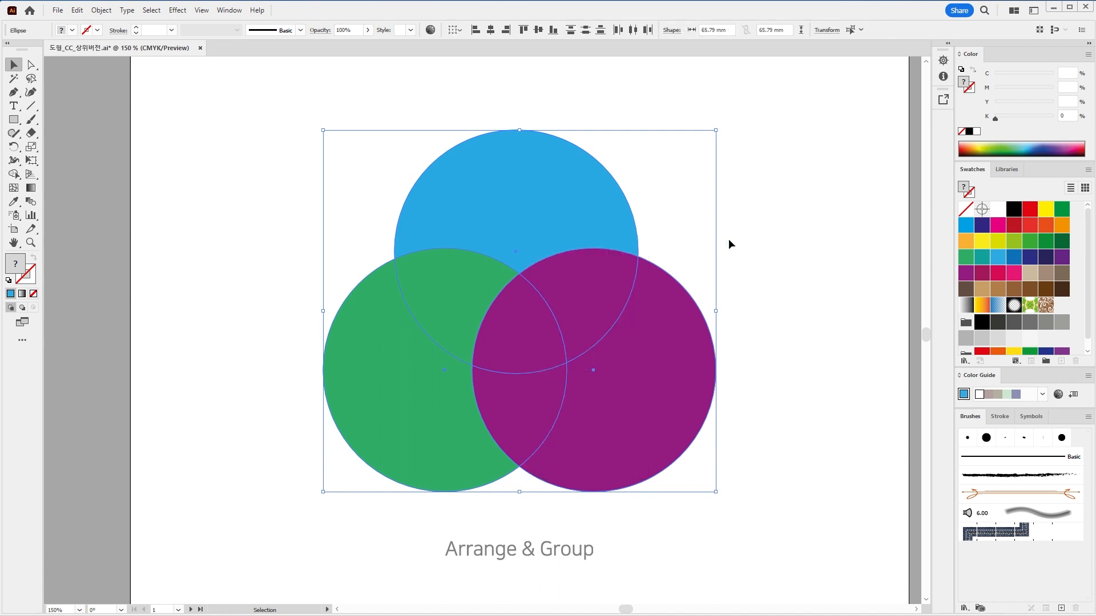
key(ctrl+2)
mouse_move(740, 141)
mouse_down()
mouse_move(757, 165)
mouse_move(841, 55)
mouse_up()
key(Escape)
click(758, 153)
Move the ungrouped purple, green and blue circles apart, and select the green and purple circles individually
drag(630, 317, 716, 312)
drag(487, 258, 338, 281)
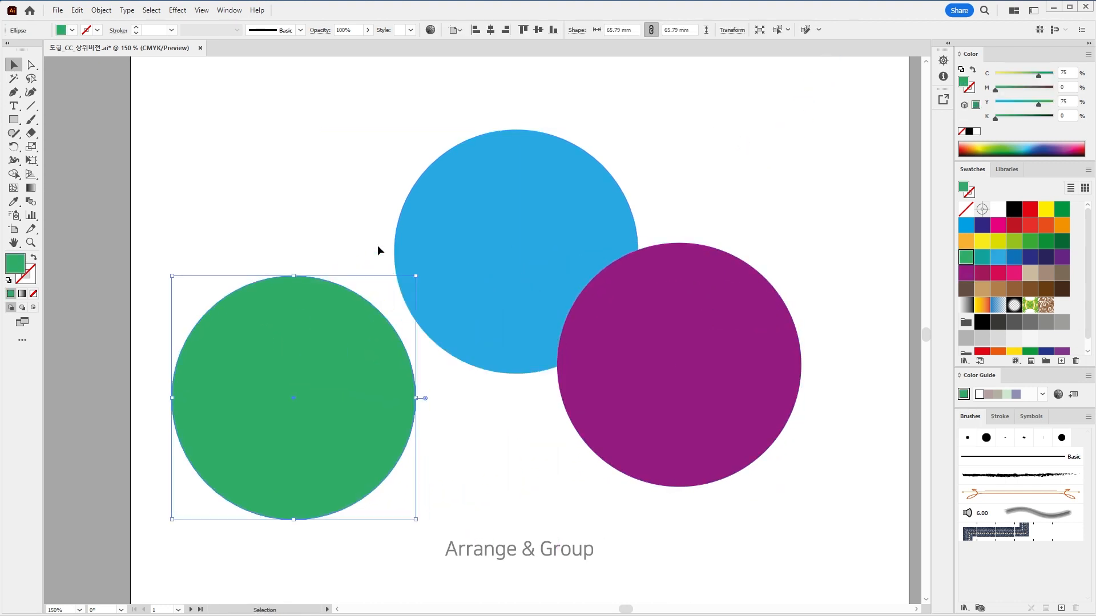
drag(448, 204, 452, 101)
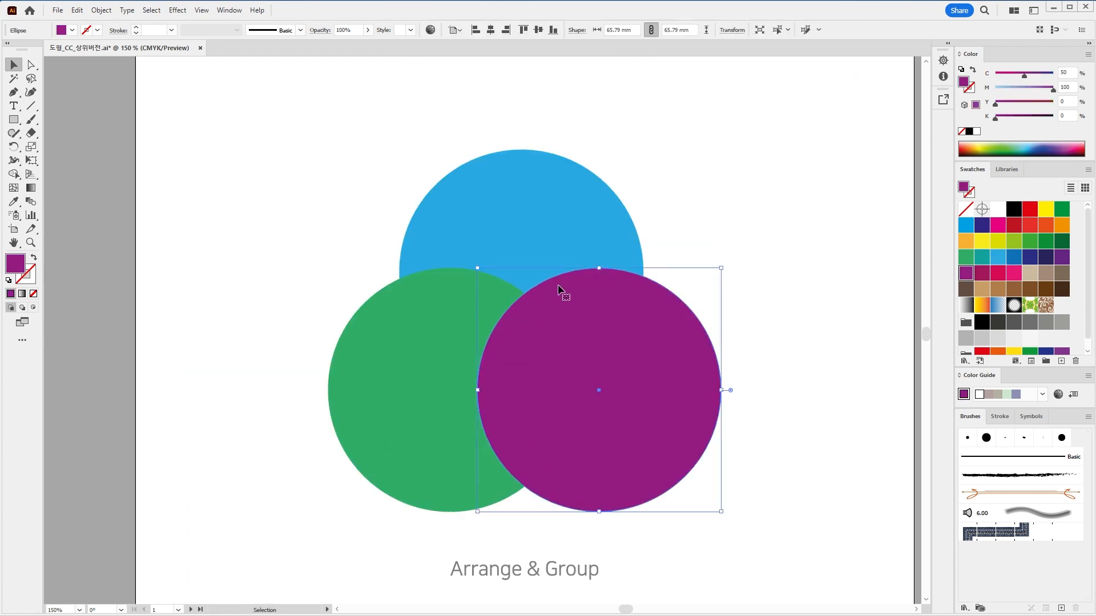
click(422, 320)
click(423, 320)
click(625, 410)
click(758, 193)
Group the three circles again and select the group through the purple circle
drag(744, 109, 411, 411)
key(ctrl+g)
click(756, 241)
click(602, 280)
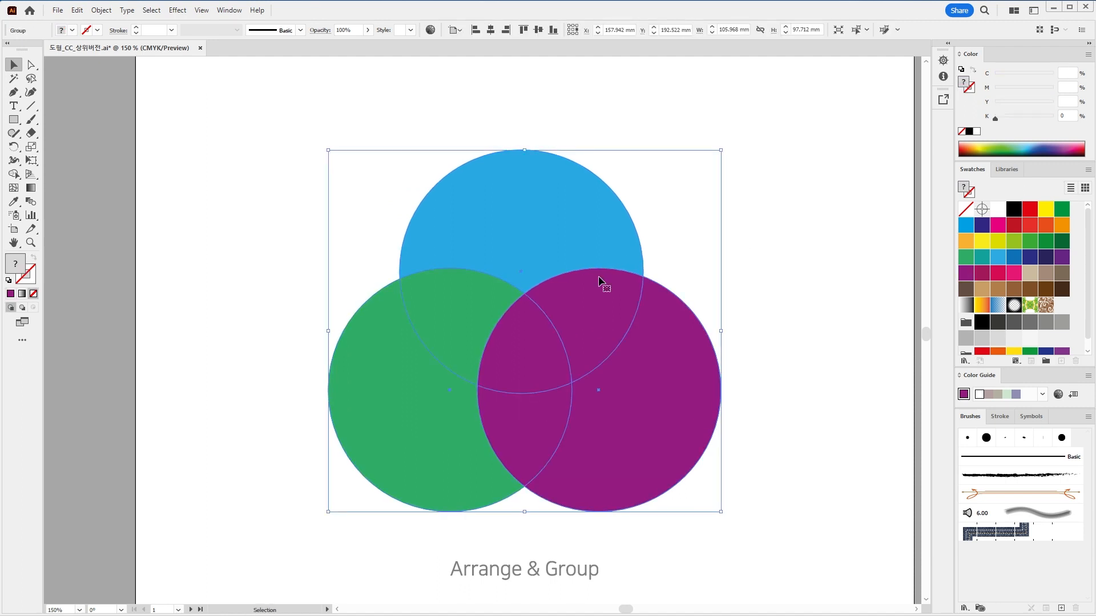
Ungroup the regrouped circles and clear the selection
key(ctrl+shift+g)
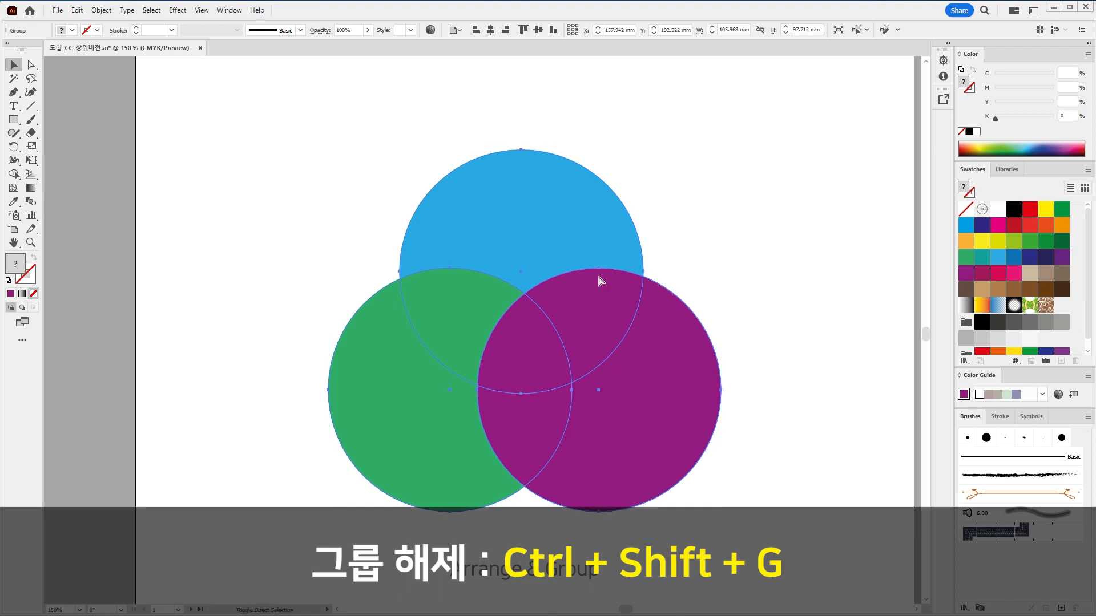
key(ctrl+shift+g)
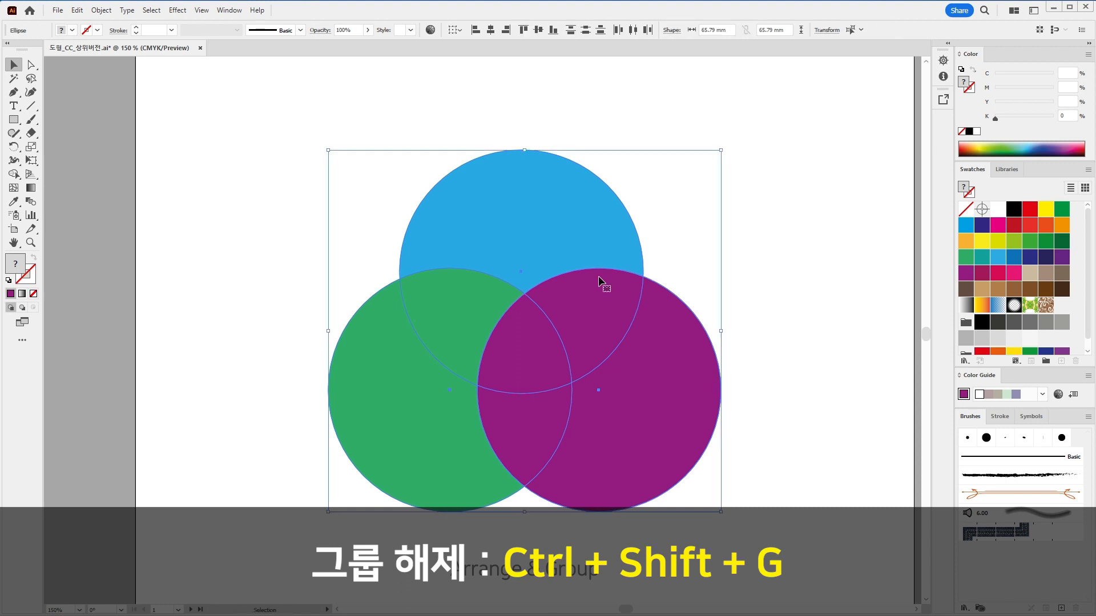
key(ctrl+2)
mouse_move(712, 173)
mouse_down()
mouse_move(729, 202)
mouse_move(881, 48)
mouse_up()
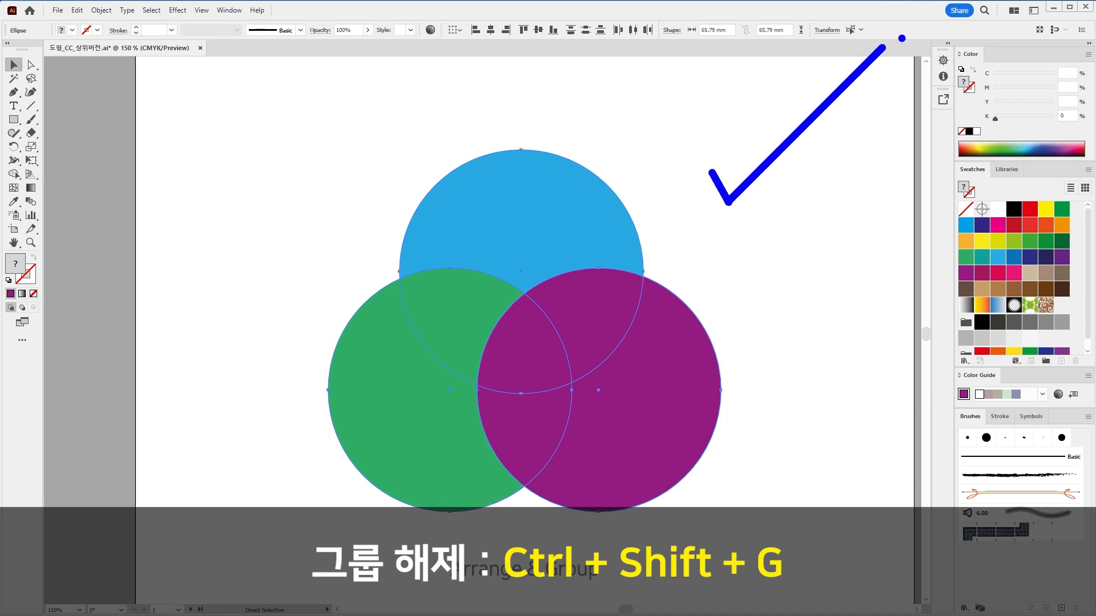
key(Escape)
click(742, 180)
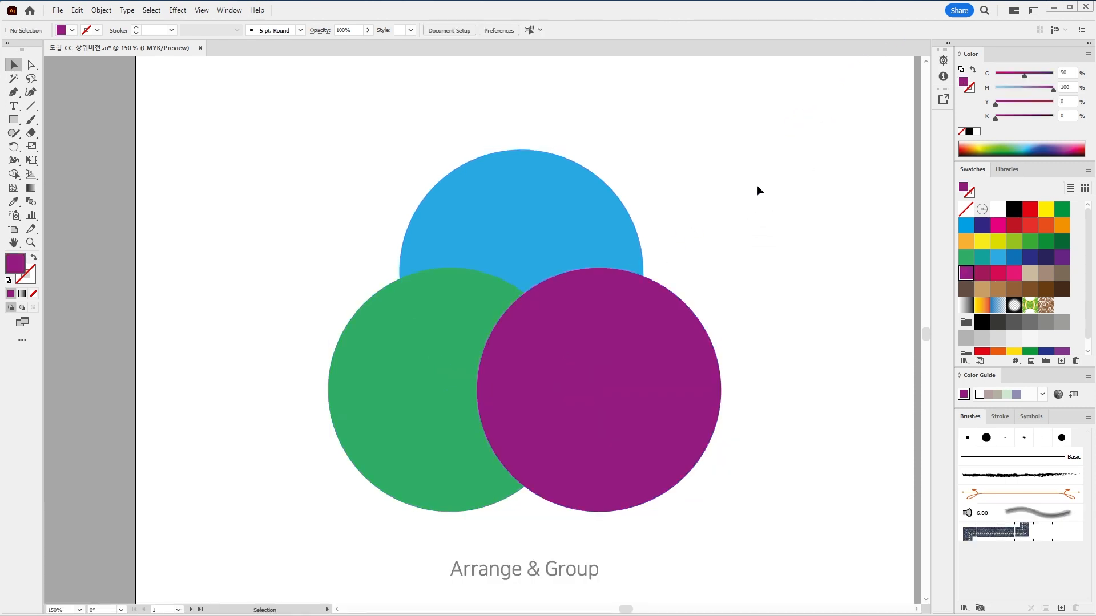
Try moving the blue, purple and green circles apart one at a time
drag(570, 228, 593, 150)
drag(668, 372, 693, 383)
drag(460, 409, 327, 440)
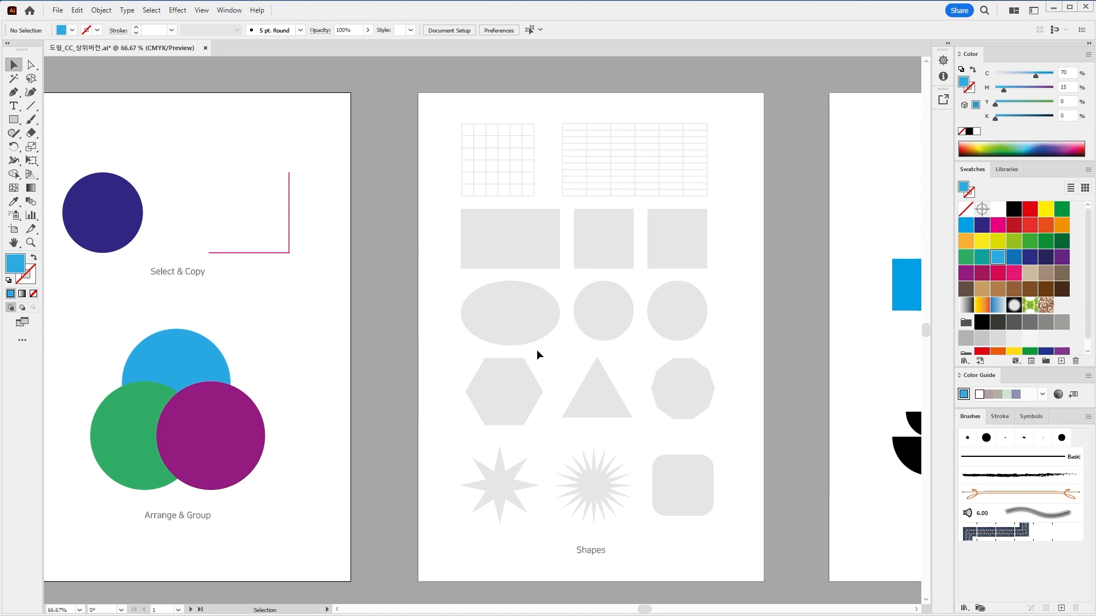
Activate the Rectangular Grid tool for tracing the square template grid on the Shapes artboard
alt+scroll(640, 232, up, 4)
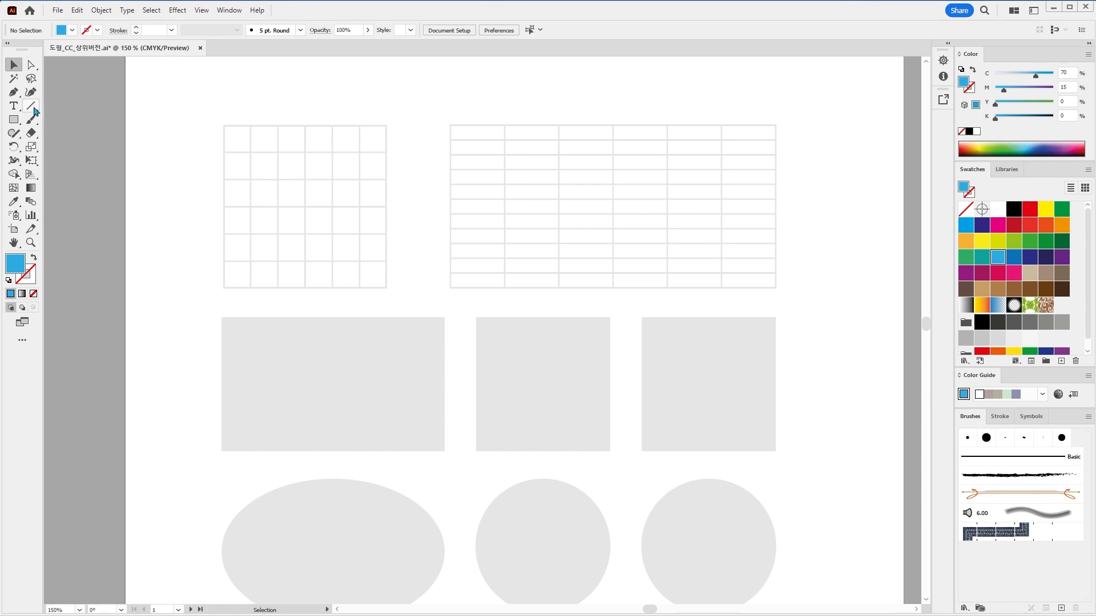
click(34, 111)
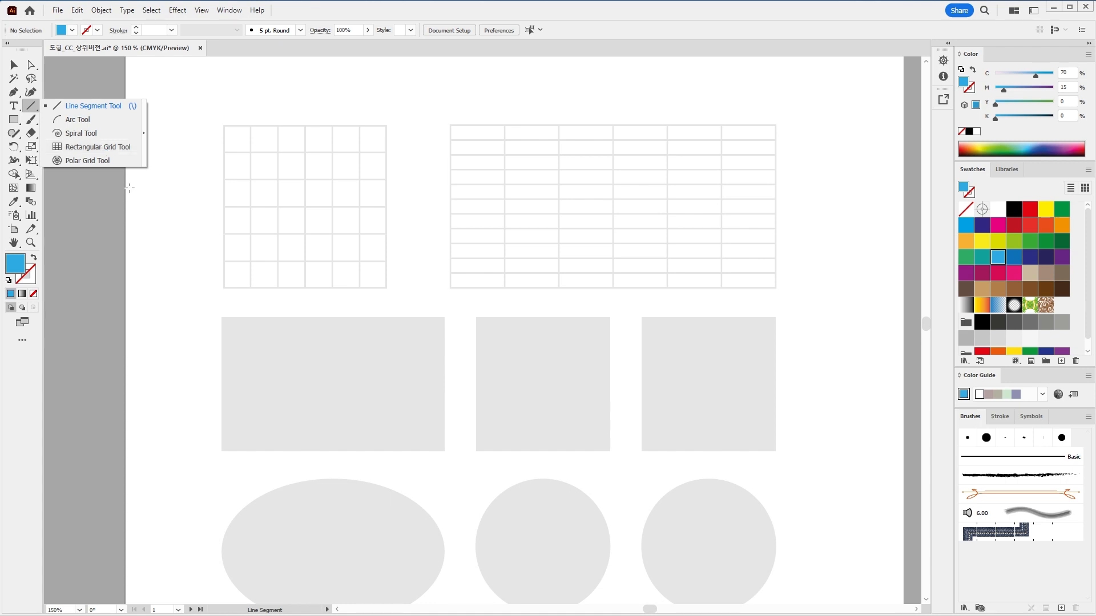
click(28, 108)
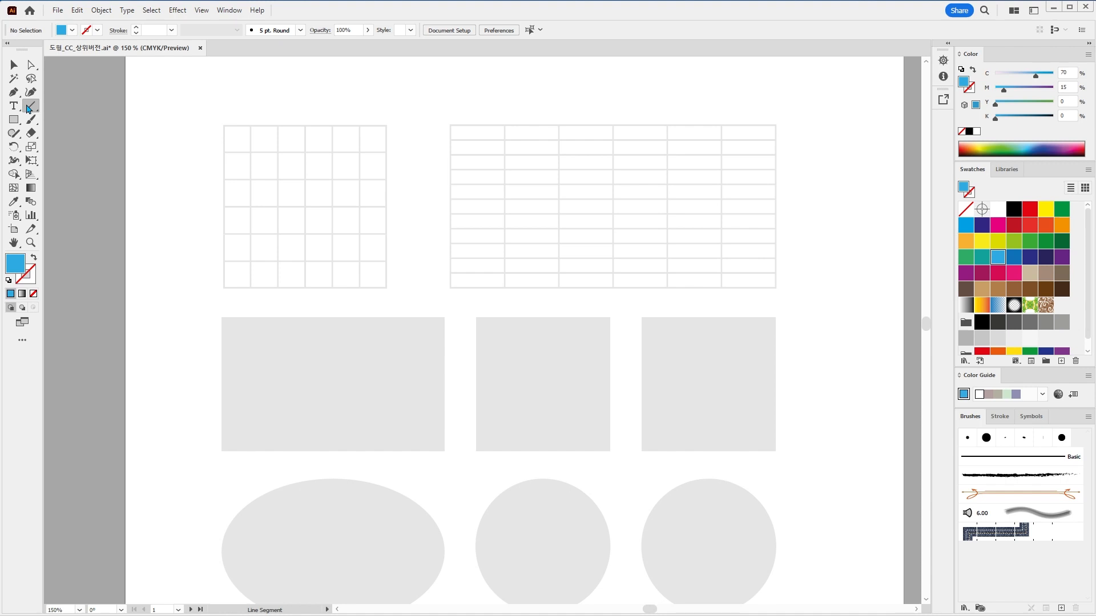
click(28, 108)
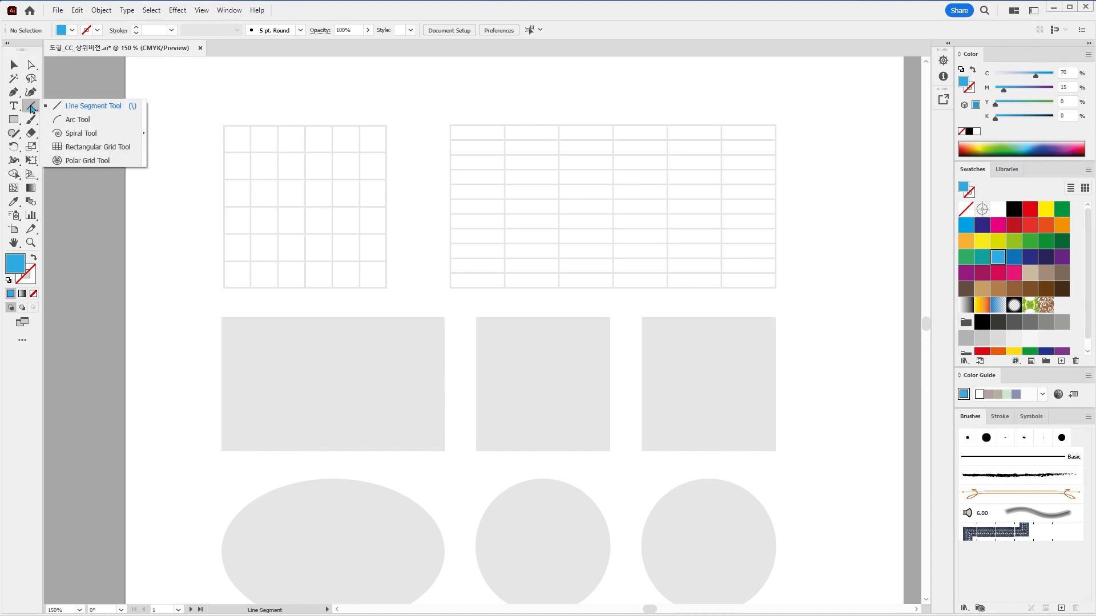
click(96, 147)
key(ctrl+equal)
key(ctrl+equal)
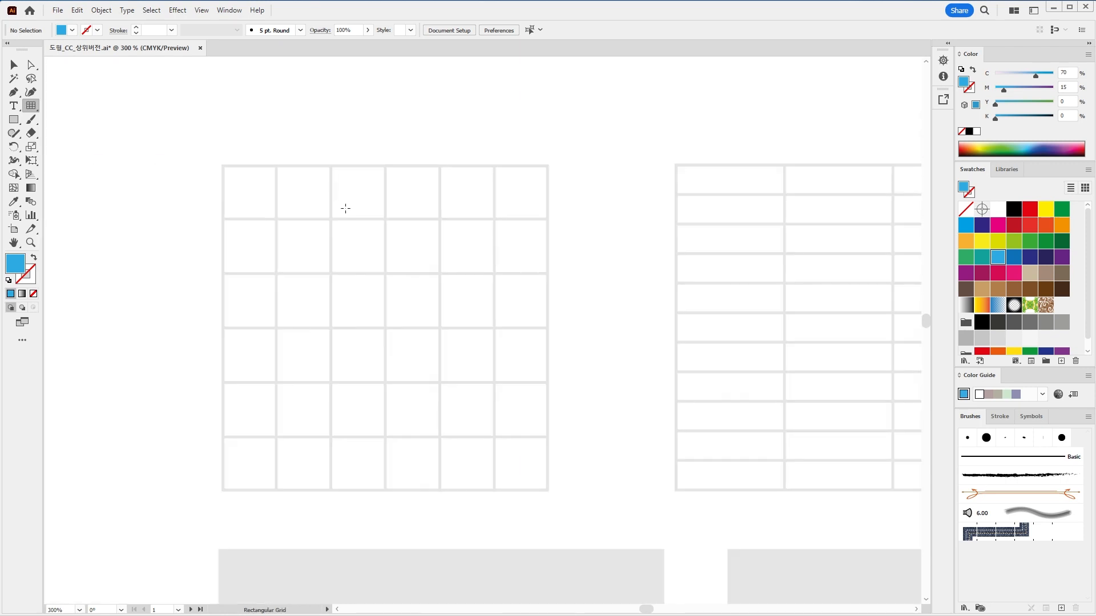
Swap fill and stroke so the fill is none and the stroke is blue, and make the stroke active
key(ctrl+2)
drag(316, 160, 408, 87)
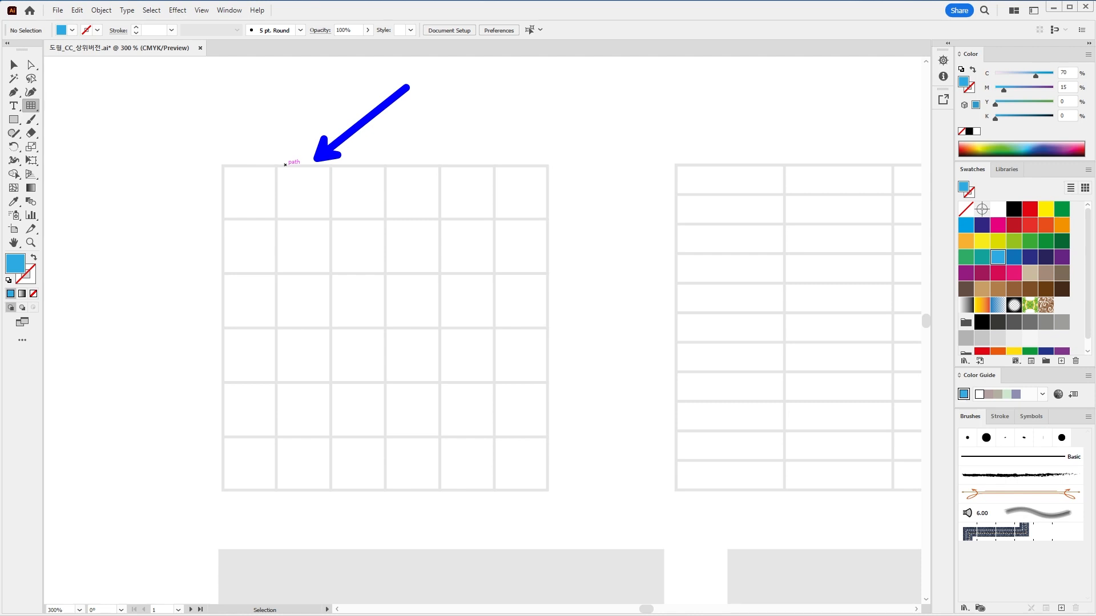
mouse_move(2, 244)
mouse_down()
mouse_move(44, 292)
mouse_move(140, 258)
mouse_up()
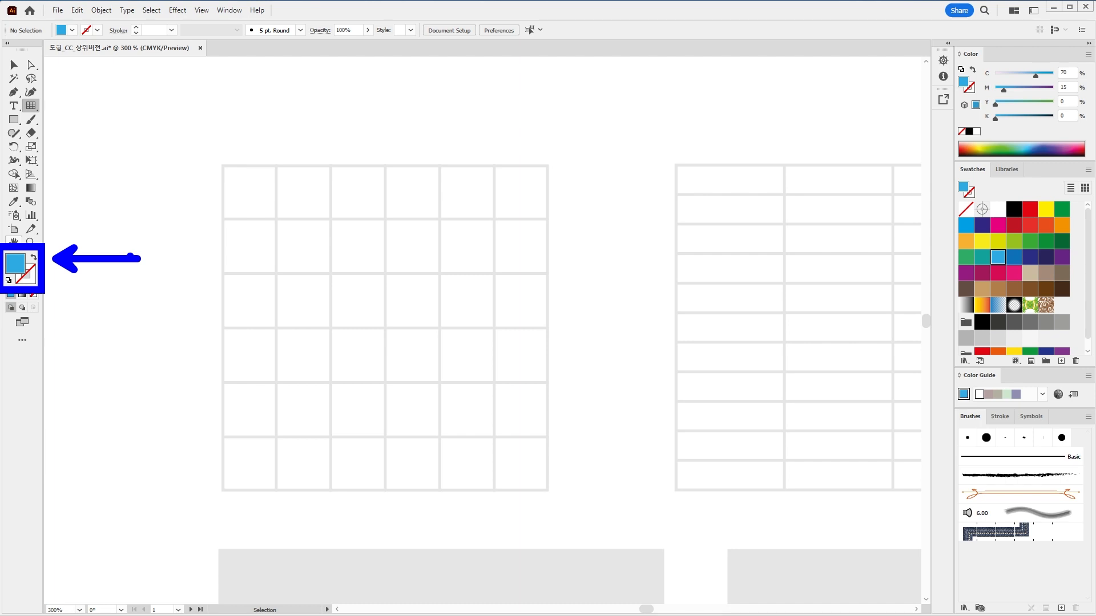
key(e)
mouse_move(22, 247)
mouse_down()
mouse_move(45, 265)
mouse_move(136, 194)
mouse_up()
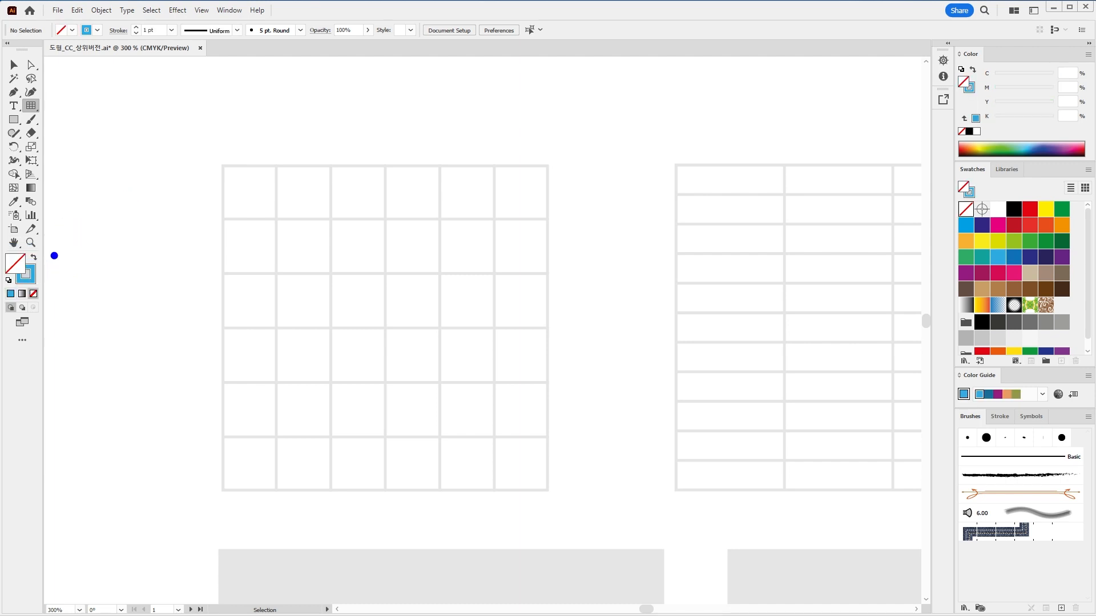
drag(43, 252, 100, 208)
click(28, 276)
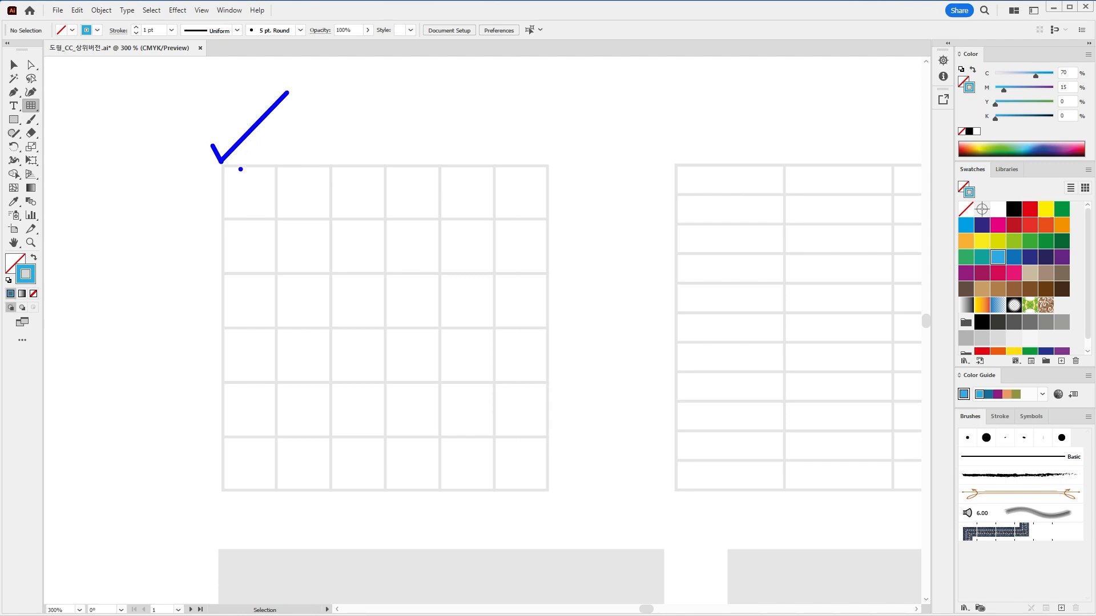
Draw a square grid about 44 mm wide exactly over the grey square template grid
drag(222, 166, 548, 489)
key(ctrl+z)
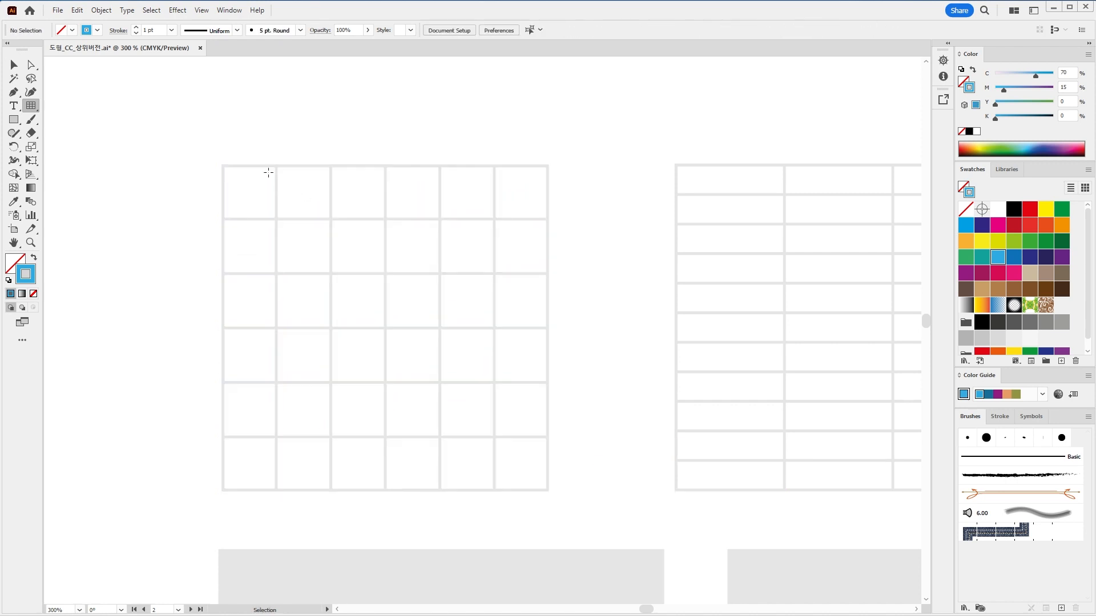
drag(222, 165, 549, 490)
key(ctrl+shift+a)
drag(221, 164, 548, 472)
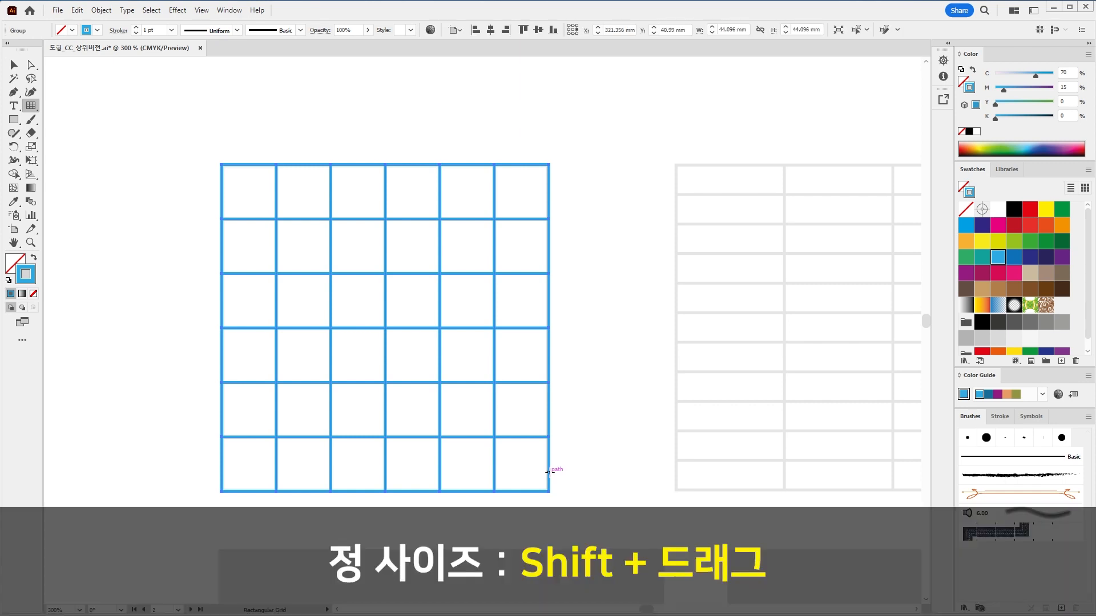
key(ctrl+shift+a)
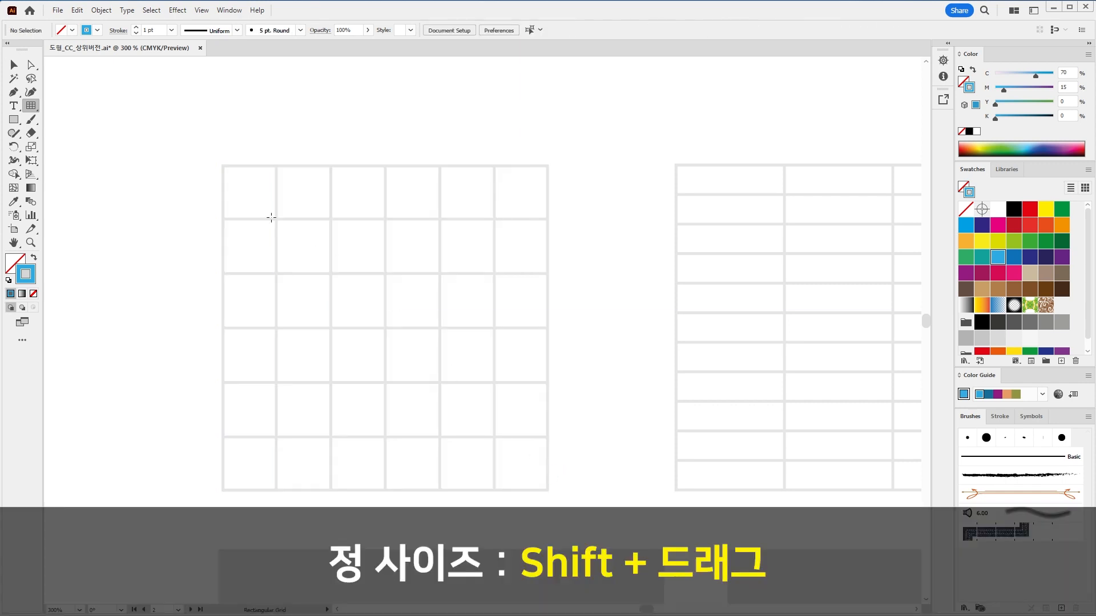
drag(222, 166, 550, 480)
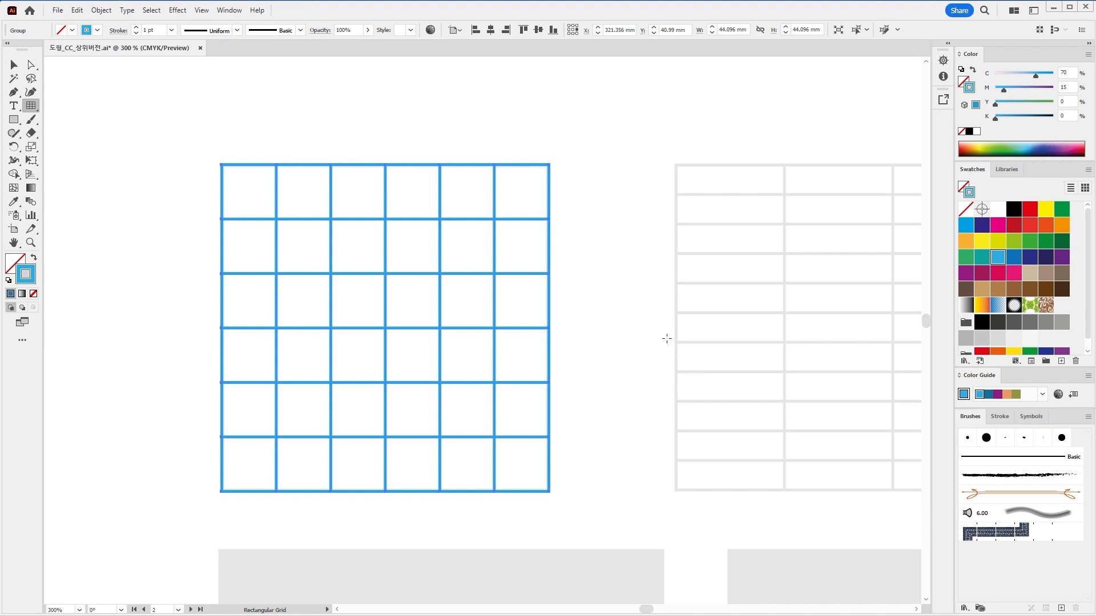
Draw a rectangular grid about 87.7 × 43.85 mm over the wide grey template grid
drag(827, 348, 332, 309)
drag(163, 122, 814, 444)
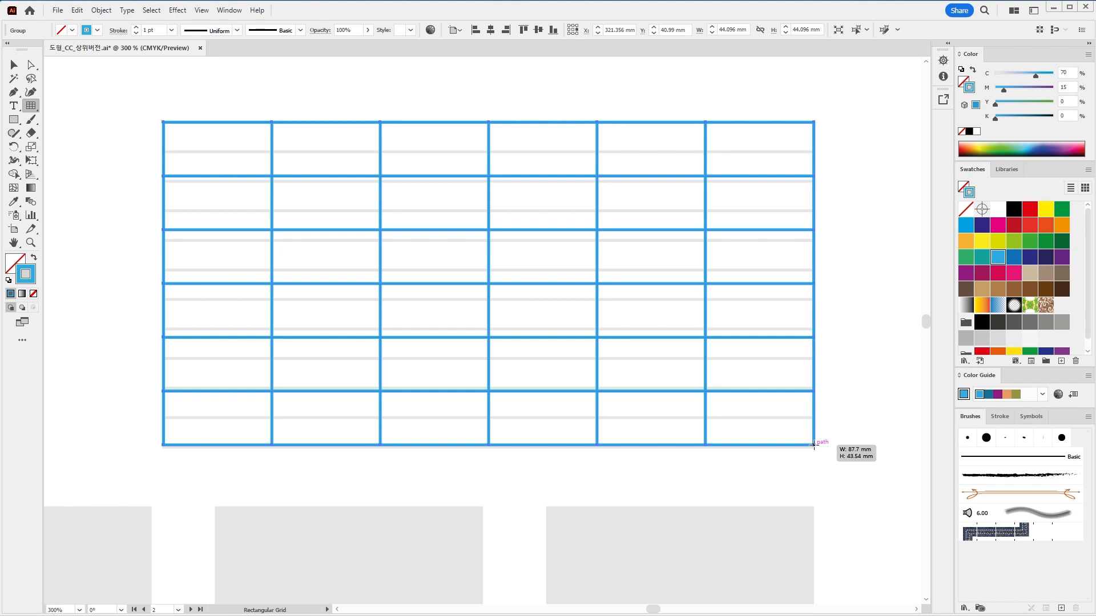
drag(814, 444, 814, 445)
key(ctrl+z)
drag(163, 122, 814, 447)
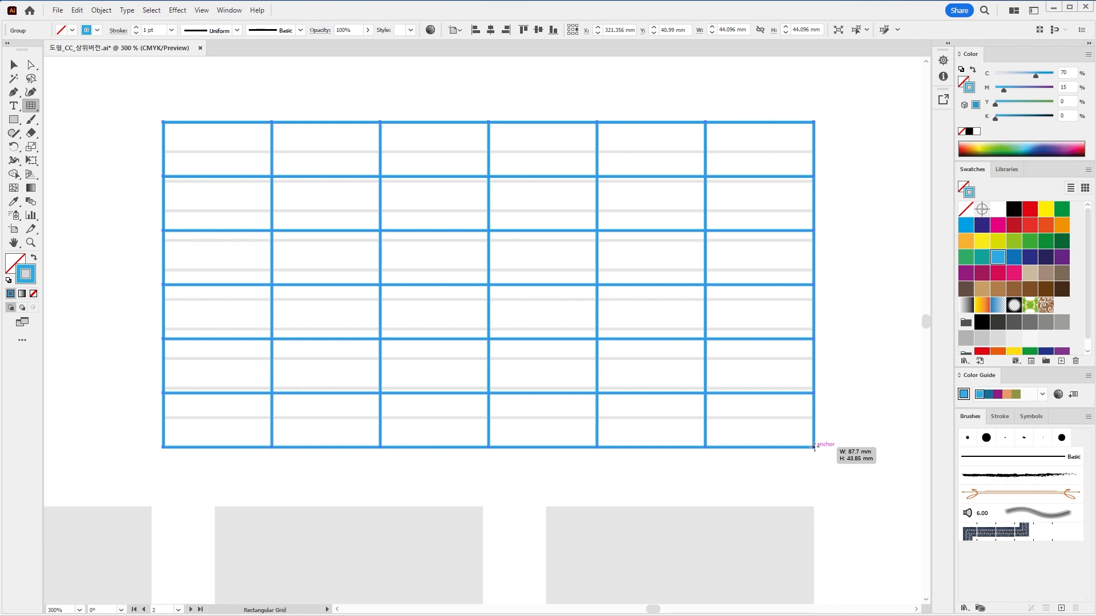
Vary the columns and rows of the wide grid while drawing it, ending at five columns and four rows
key(Left)
key(Left)
key(Right)
key(Right)
key(Left)
key(Right)
key(Left)
key(Up)
key(Down)
key(Up)
key(Down)
key(Down)
key(Down)
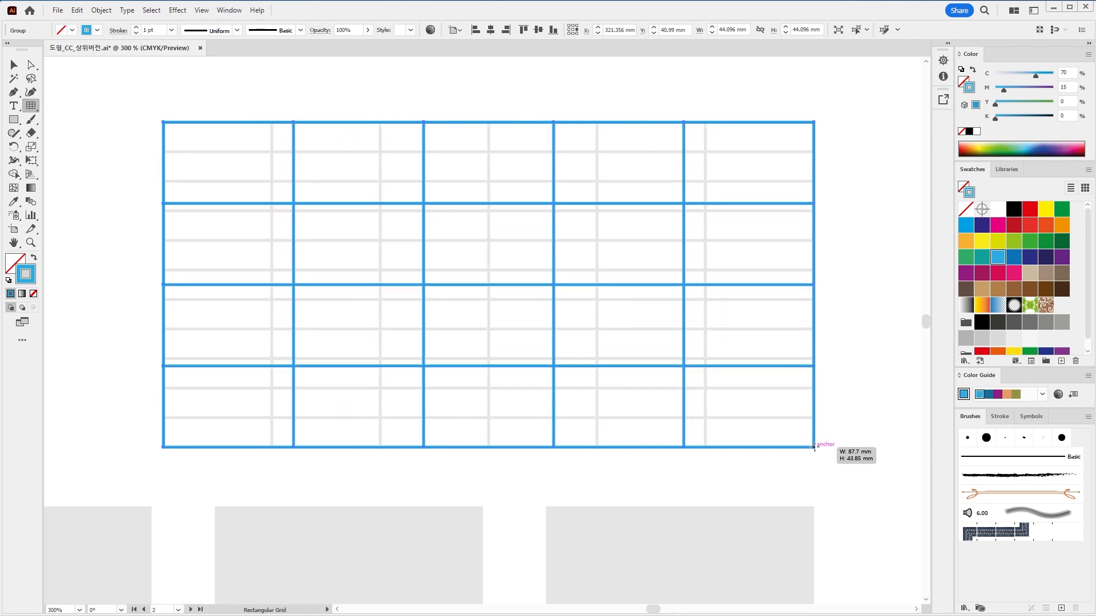
Decrease and increase the wide grid's column count while drawing, ending at six columns
key(Left)
key(Right)
key(Left)
key(Left)
key(Left)
key(Left)
key(Right)
key(Right)
key(Right)
key(Right)
key(Right)
key(Left)
key(Left)
key(Left)
key(Left)
key(Right)
key(Right)
key(Right)
key(Right)
Raise the wide grid's row count to 11 to match the template, and finish drawing the grid
key(Up)
key(Down)
key(Up)
key(Up)
key(Up)
key(Up)
key(Up)
key(Up)
key(Up)
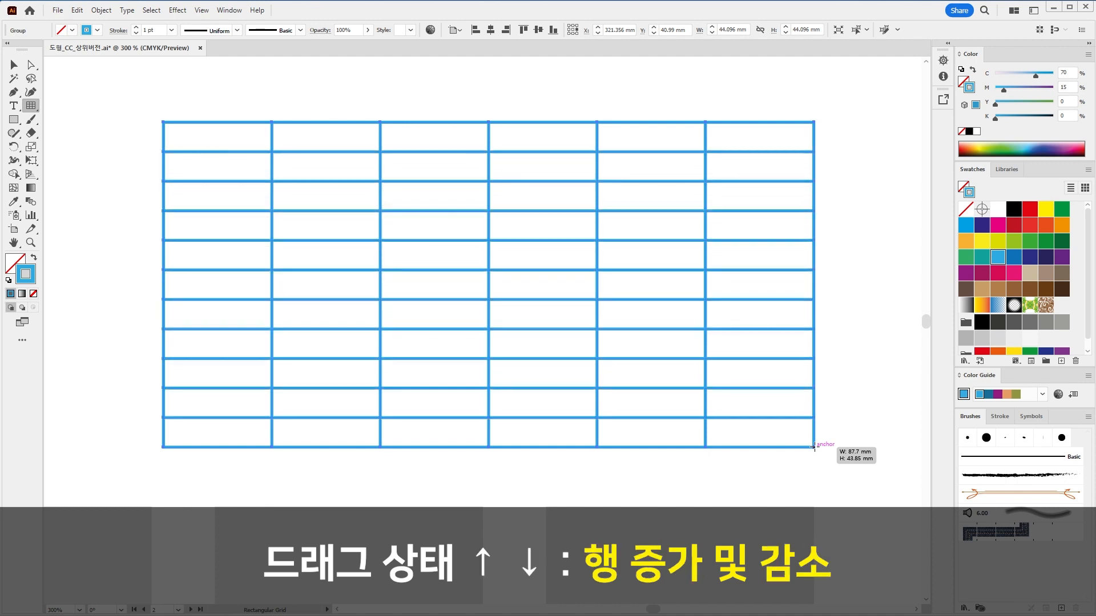
key(Down)
key(Down)
key(Up)
key(Up)
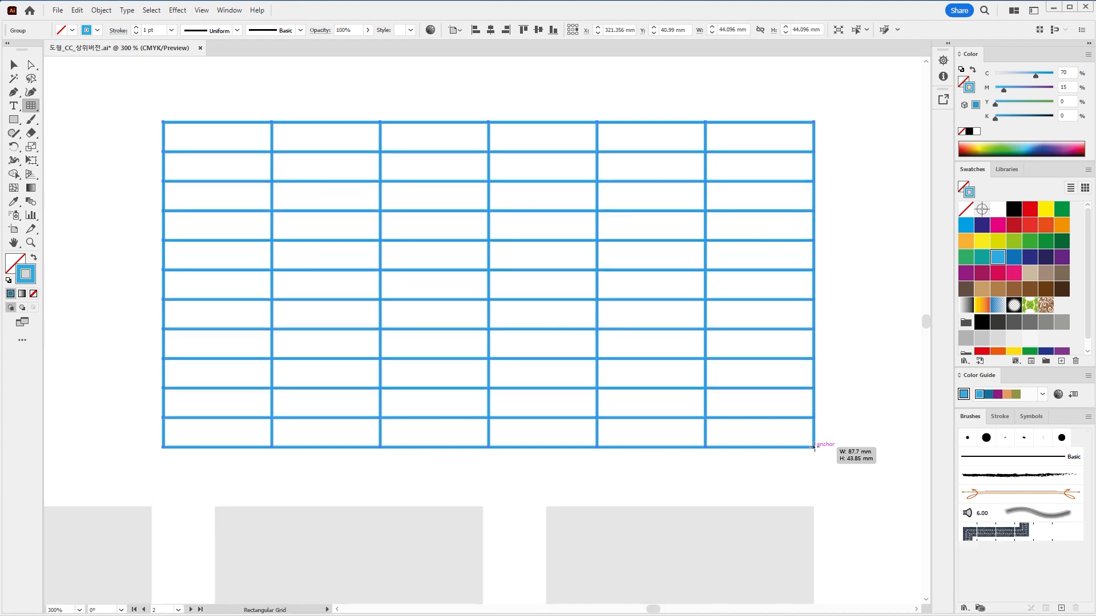
drag(814, 447, 813, 447)
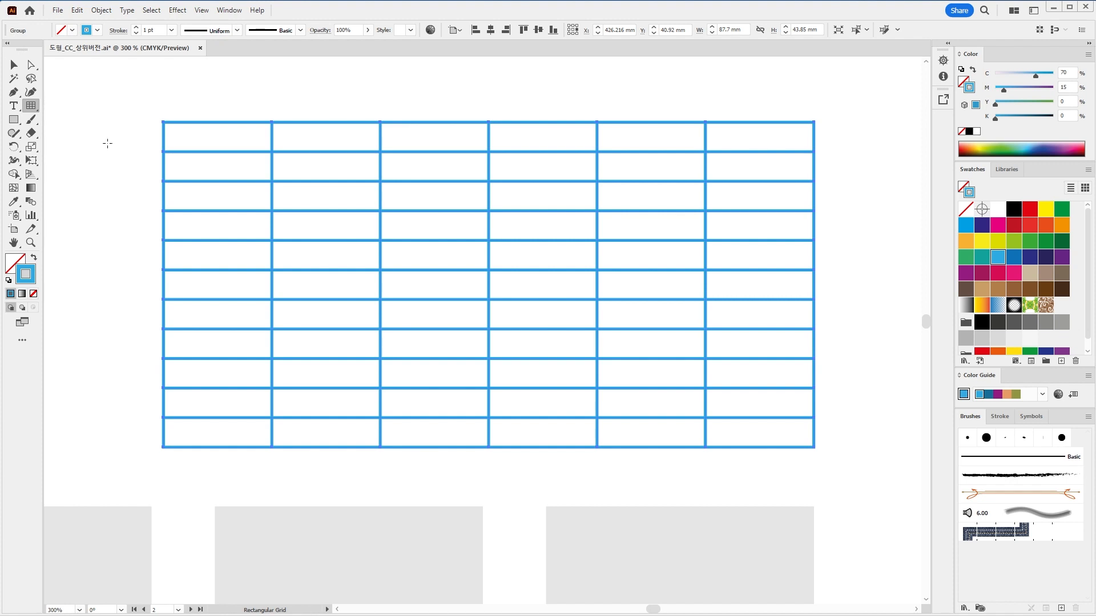
Detach the Rectangle tool group as a floating toolbar and place it above the wide grey rectangle
drag(178, 383, 673, 162)
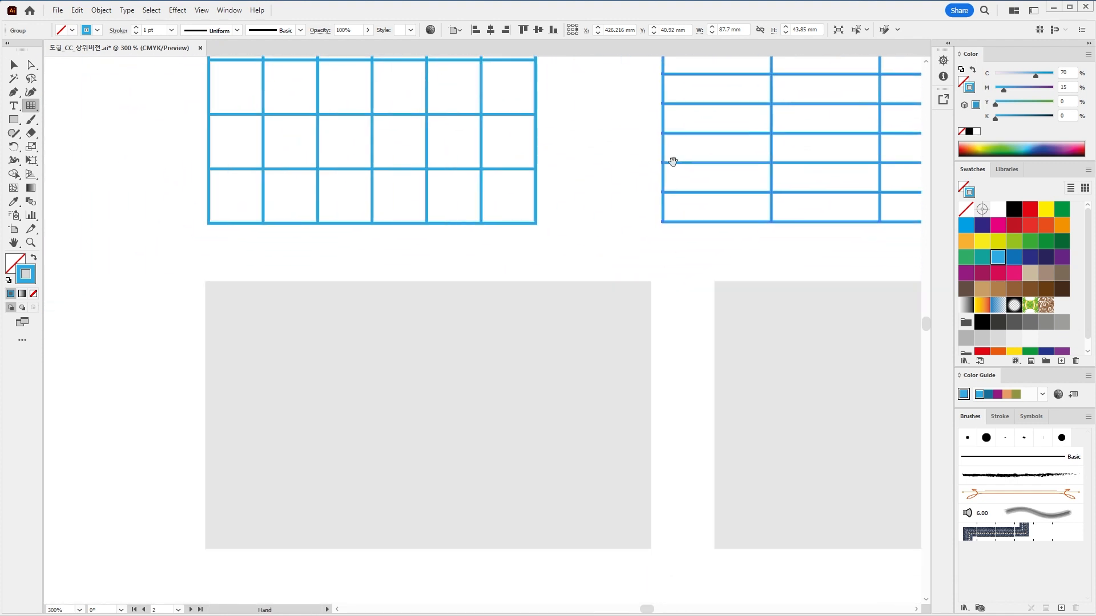
drag(537, 359, 449, 240)
click(12, 121)
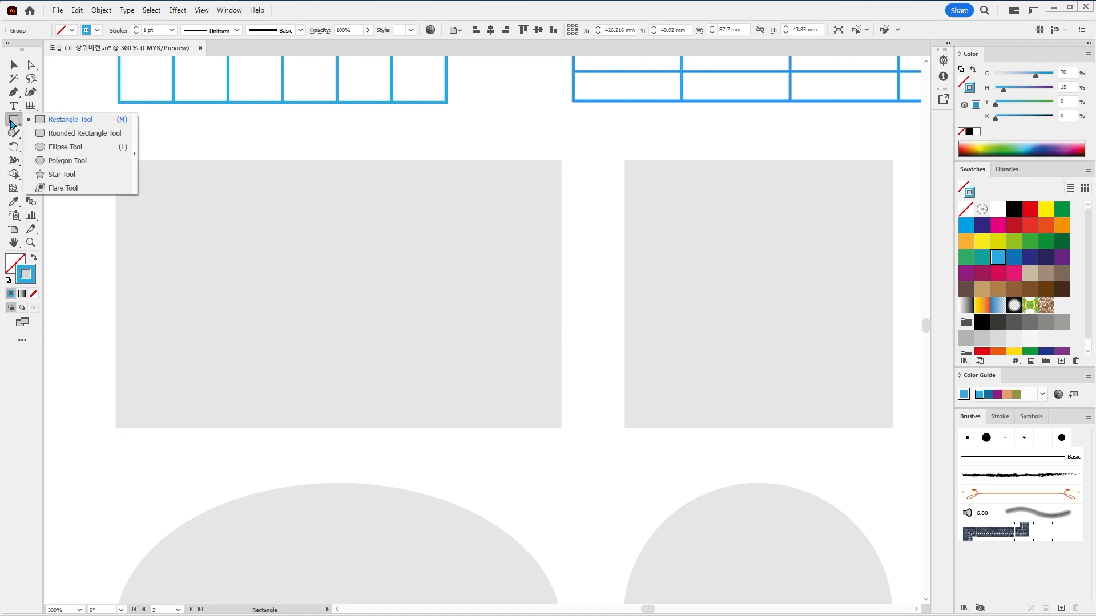
click(15, 122)
click(14, 122)
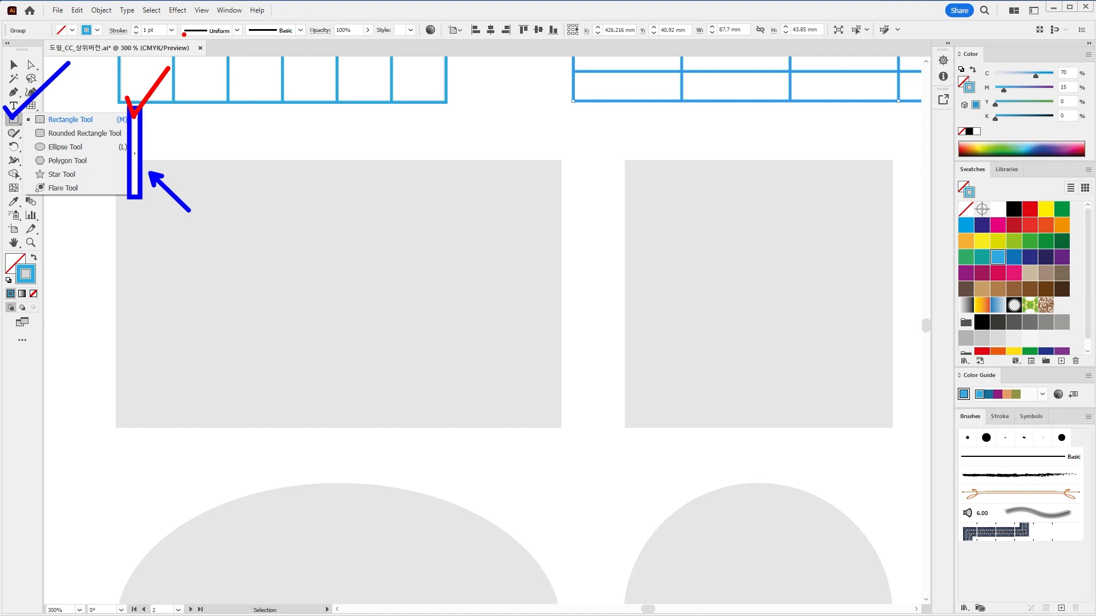
click(15, 121)
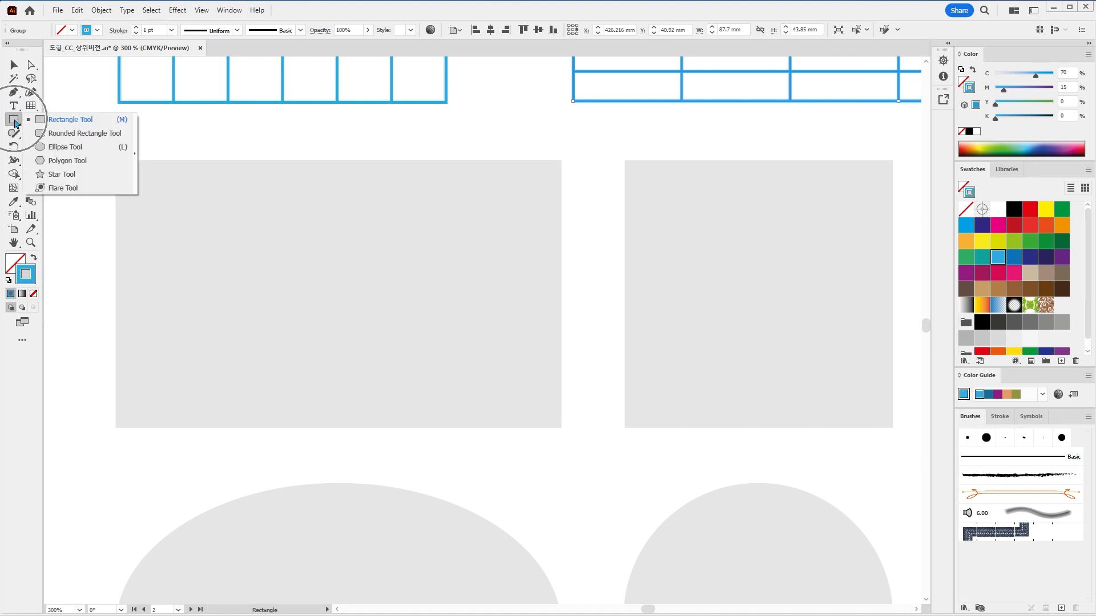
click(136, 128)
drag(92, 137, 118, 116)
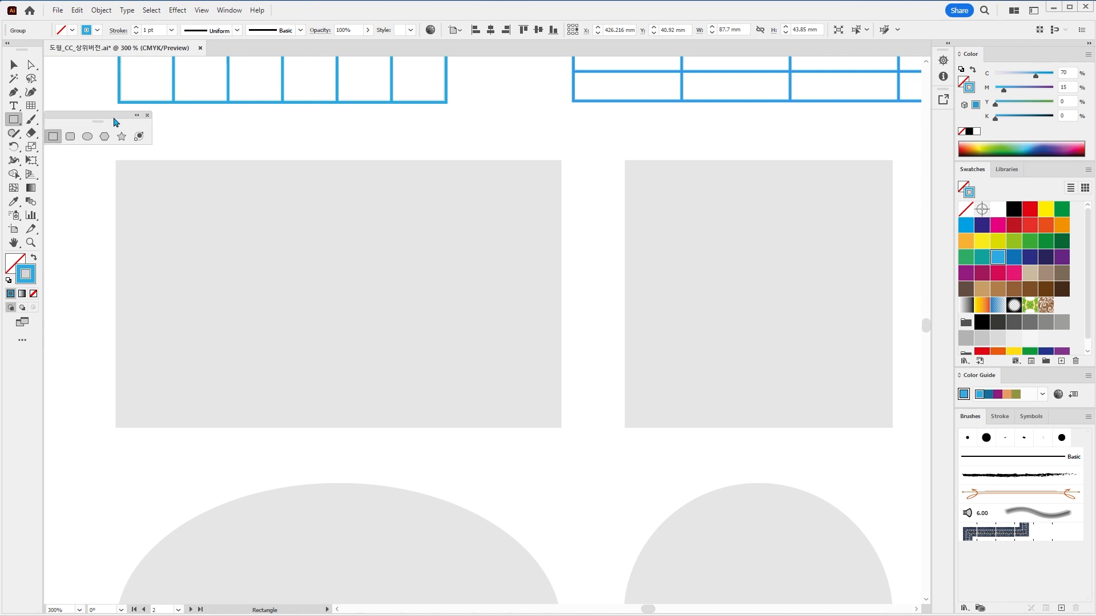
click(17, 124)
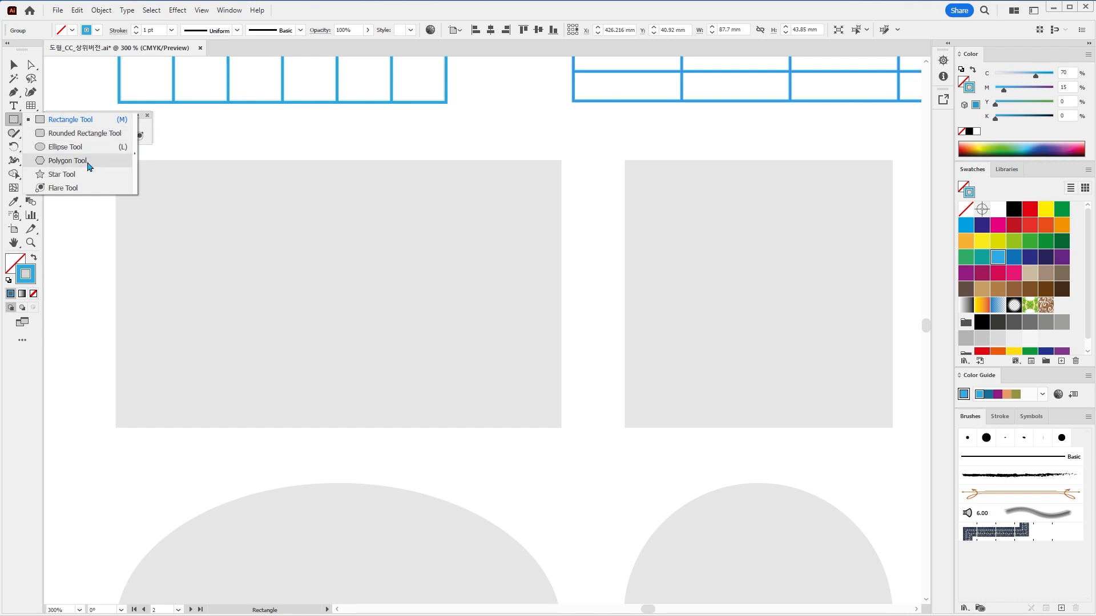
click(149, 125)
drag(105, 125, 169, 95)
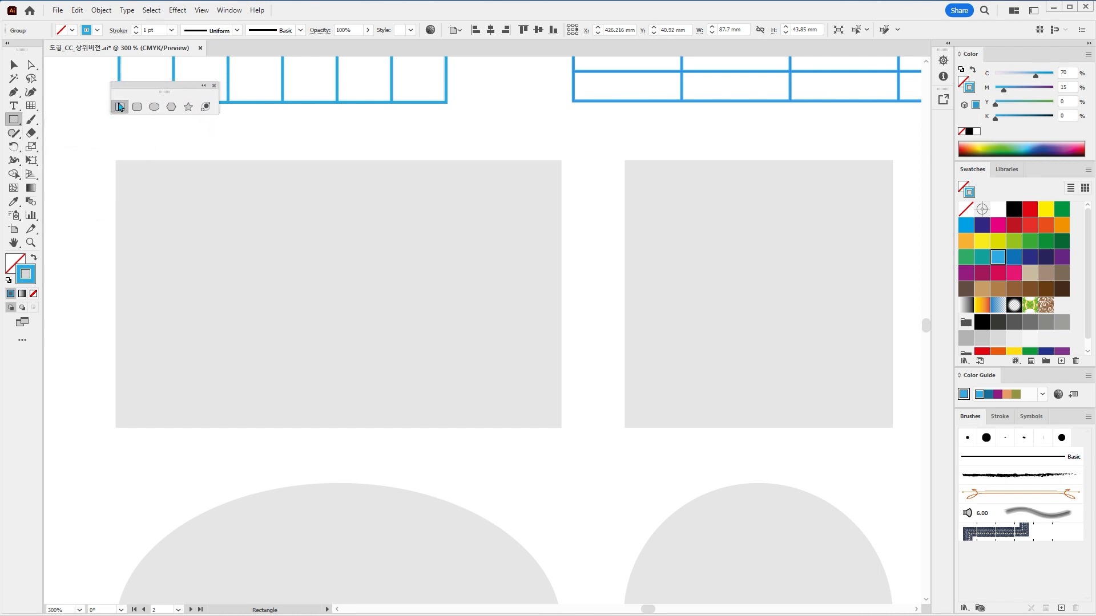
Draw a rectangle about 60 × 36 mm over the wide grey template rectangle
drag(117, 157, 141, 129)
drag(558, 421, 120, 163)
drag(116, 160, 560, 427)
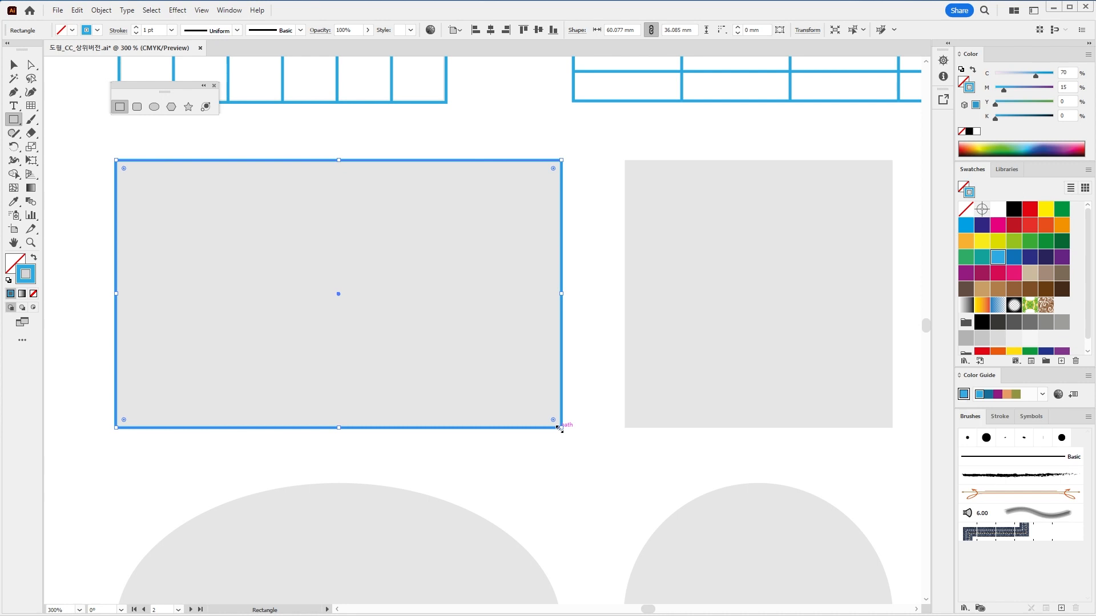
key(ctrl)
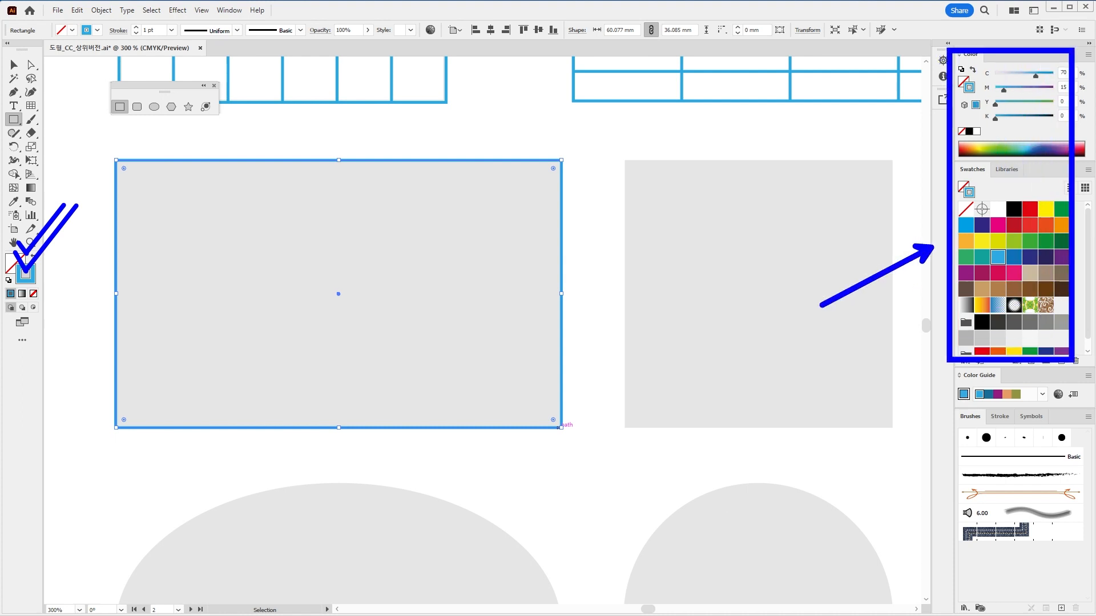
Draw a perfect square about 36 mm wide over the middle grey template square
drag(761, 258, 461, 244)
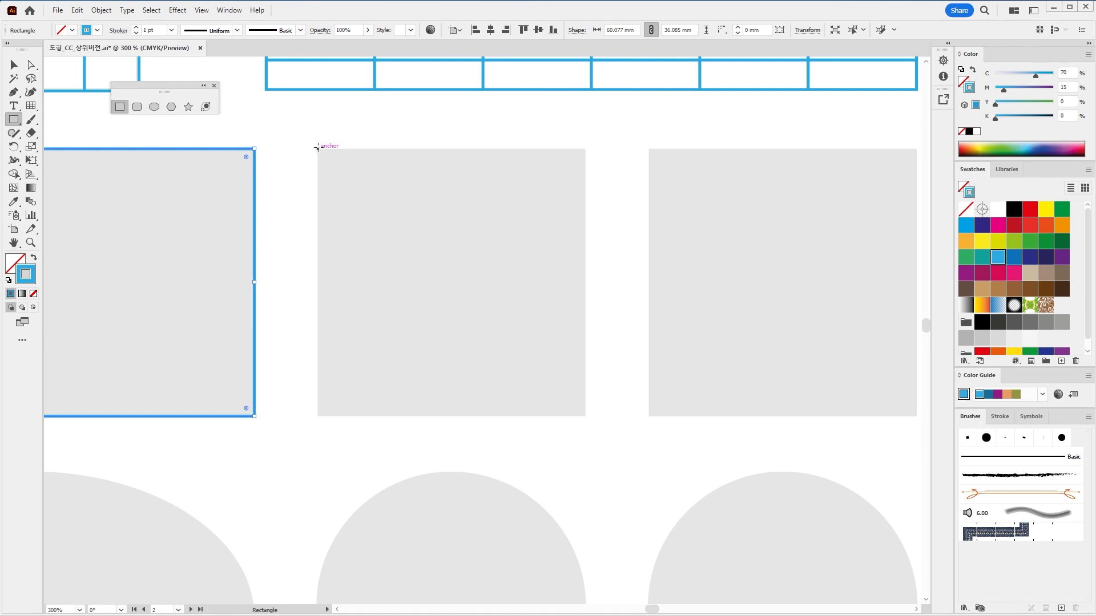
drag(318, 149, 588, 401)
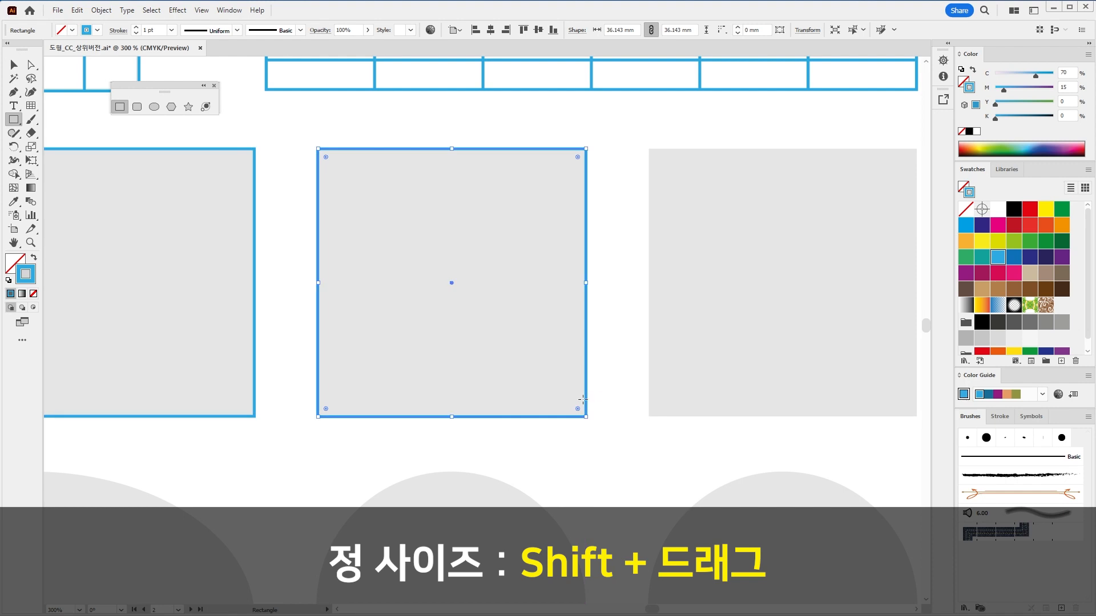
Try drawing rectangles outward from the centre of the rightmost grey square template, undoing each attempt
key(ctrl+minus)
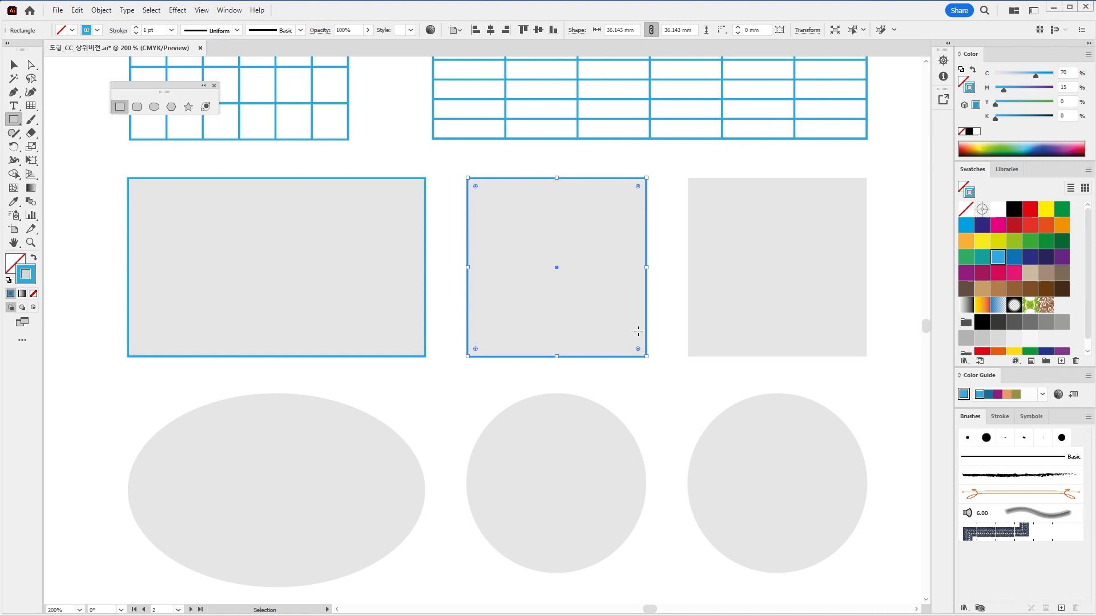
drag(732, 317, 581, 342)
scroll(698, 317, up, 1)
drag(665, 318, 688, 342)
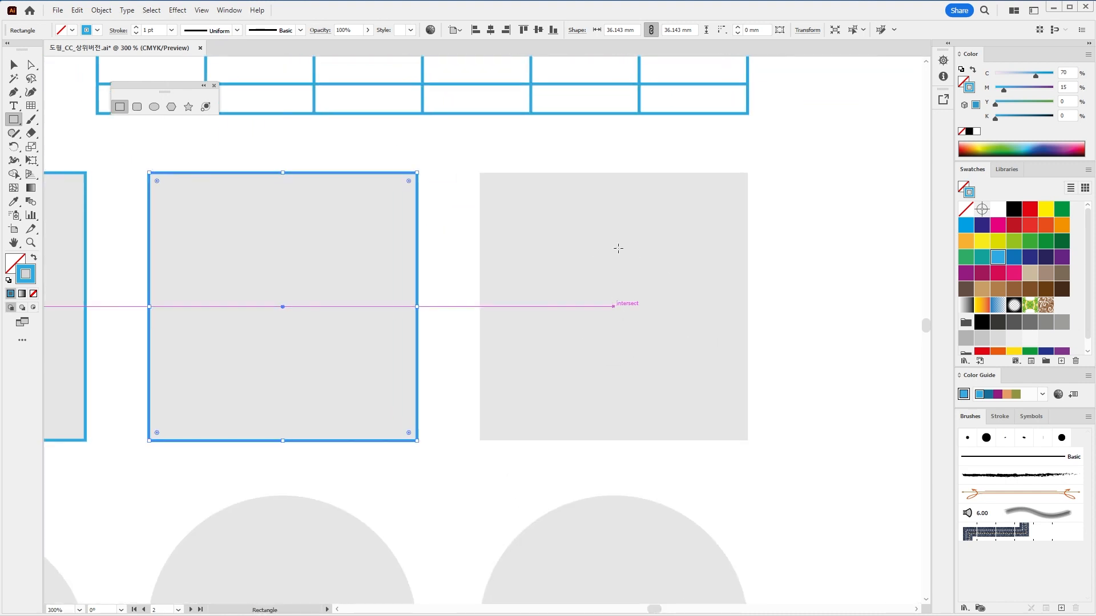
click(614, 308)
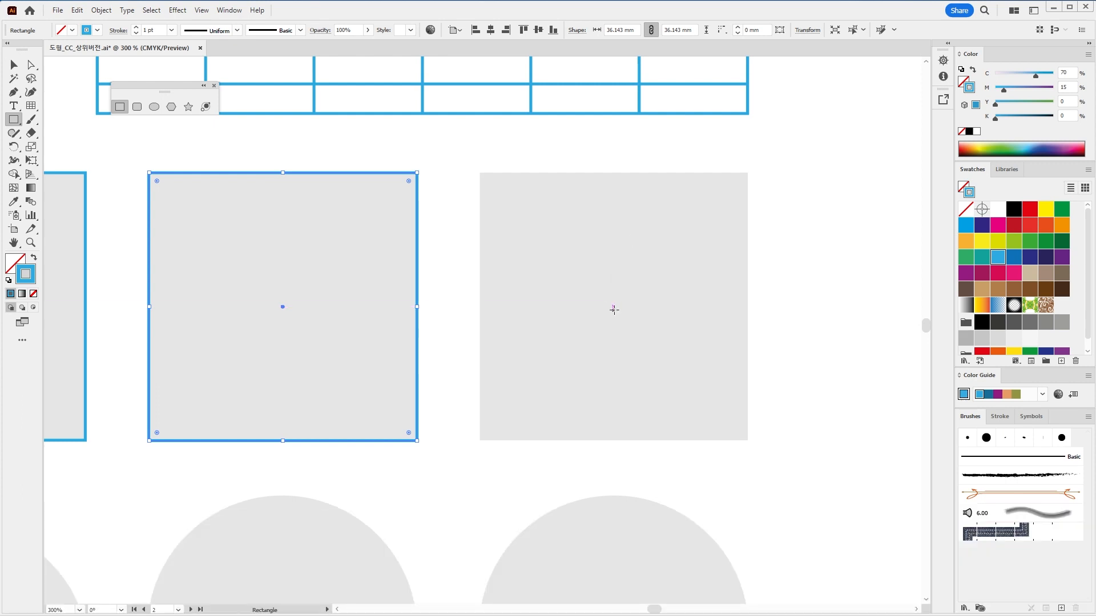
drag(612, 307, 742, 430)
key(ctrl+z)
drag(613, 307, 747, 439)
key(ctrl+z)
drag(612, 307, 728, 412)
key(ctrl+z)
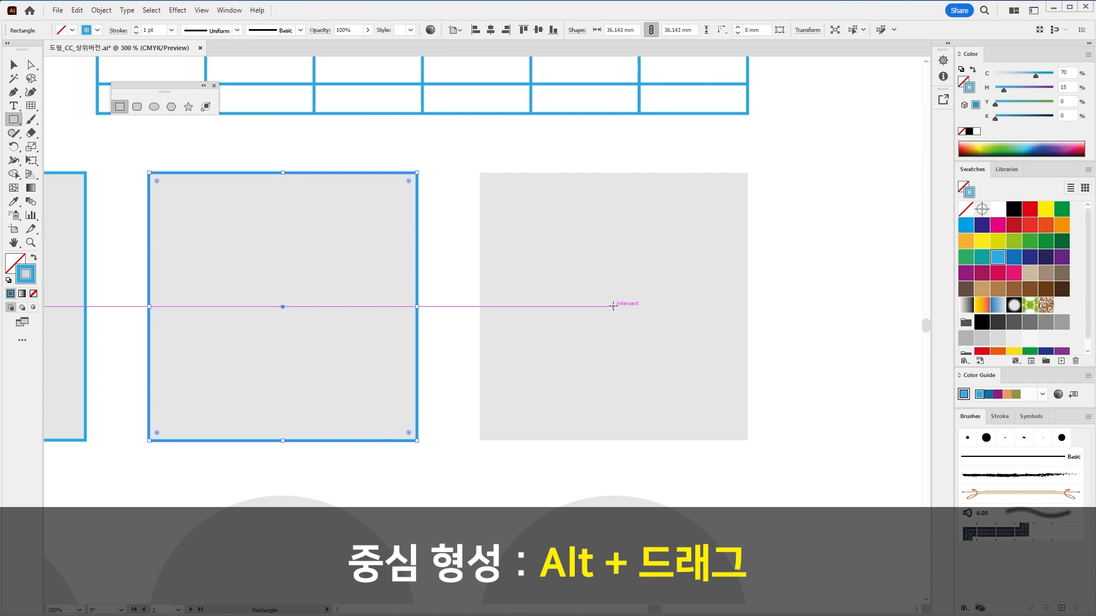
drag(613, 307, 745, 439)
key(ctrl+z)
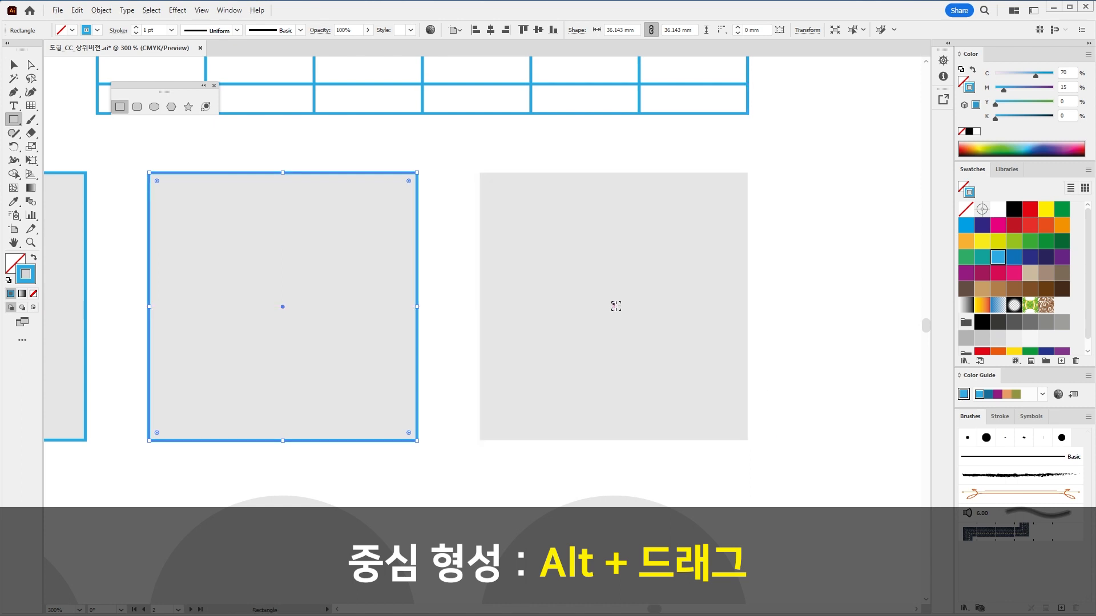
Draw a perfect square about 36 mm wide outward from the centre of the rightmost grey square template, and deselect it
mouse_move(613, 307)
mouse_down()
mouse_move(743, 440)
mouse_move(777, 421)
mouse_move(646, 317)
mouse_move(748, 448)
mouse_move(728, 318)
mouse_move(651, 357)
mouse_move(746, 438)
mouse_up()
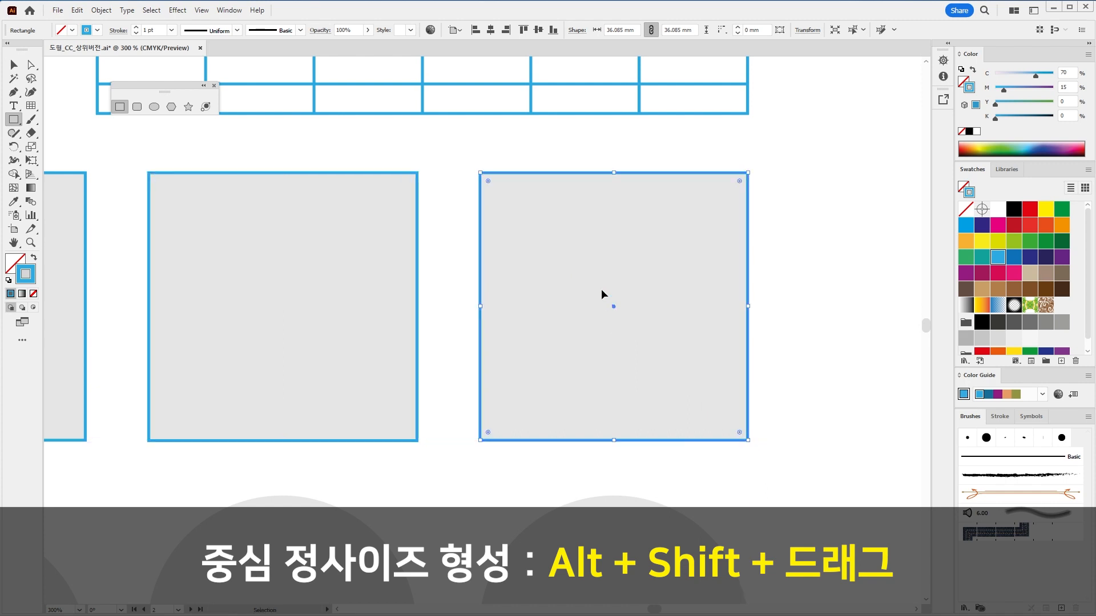
mouse_move(606, 290)
mouse_down()
mouse_move(615, 305)
mouse_move(656, 258)
mouse_up()
key(Escape)
key(v)
click(440, 502)
drag(405, 486, 580, 425)
scroll(579, 426, down, 1)
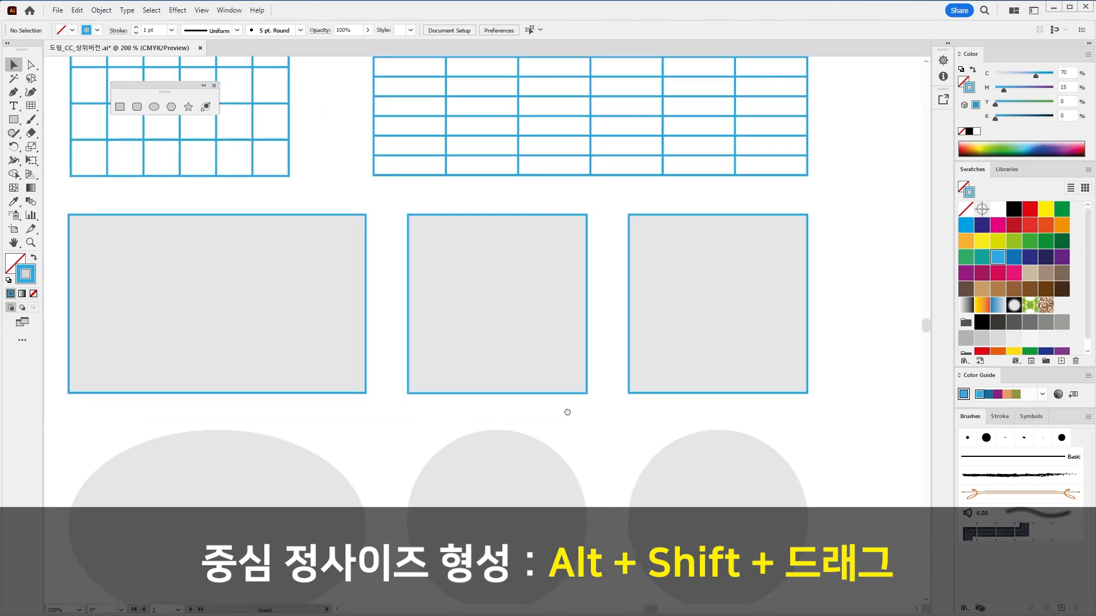
scroll(567, 438, down, 2)
mouse_move(350, 343)
mouse_down()
mouse_move(257, 272)
mouse_move(89, 185)
mouse_up()
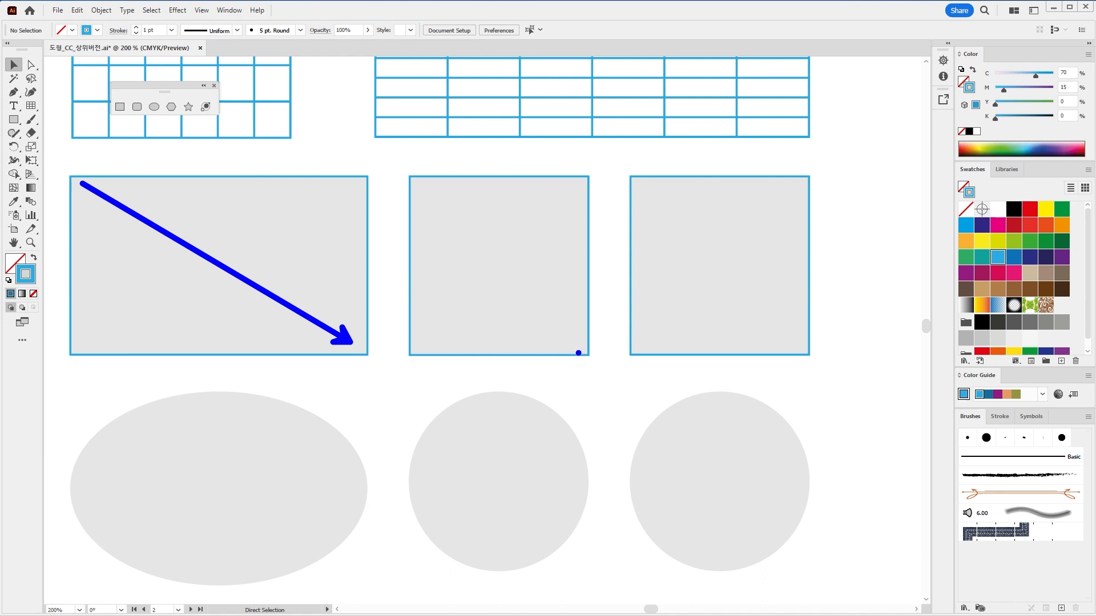
drag(581, 350, 414, 187)
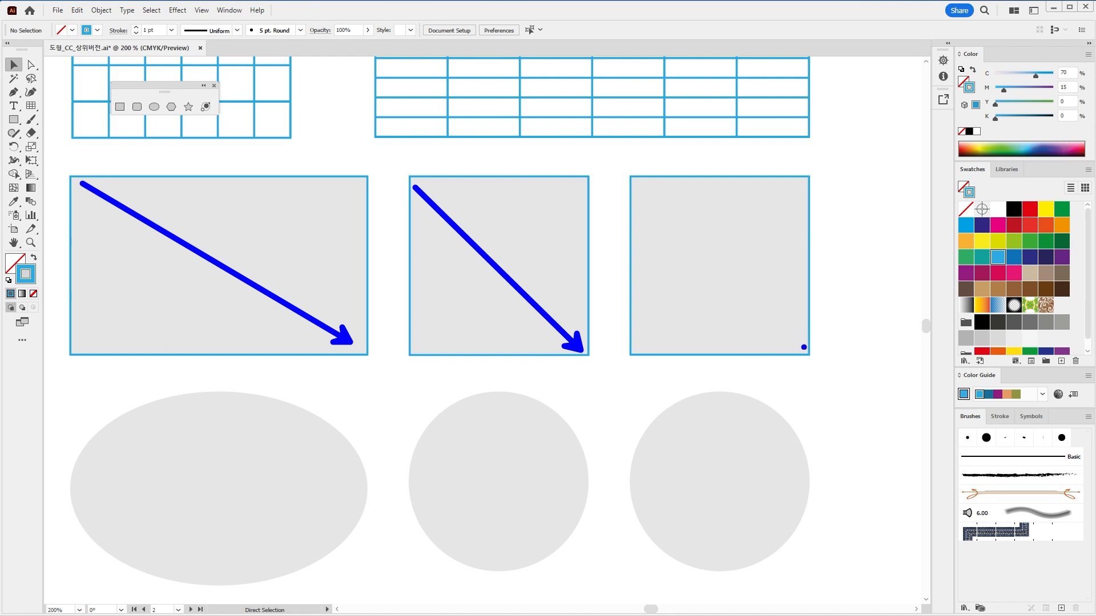
drag(803, 352, 726, 270)
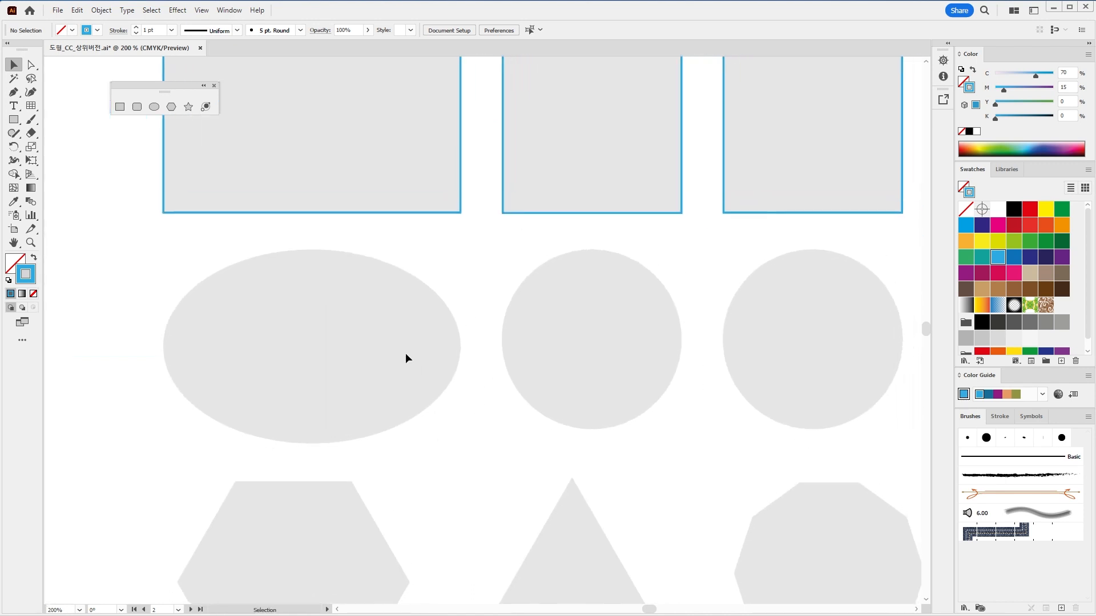
Draw an ellipse about 59 × 39 mm over the wide grey oval template with the Ellipse tool
scroll(438, 388, down, 1)
drag(440, 433, 413, 467)
scroll(96, 216, up, 1)
drag(14, 119, 67, 145)
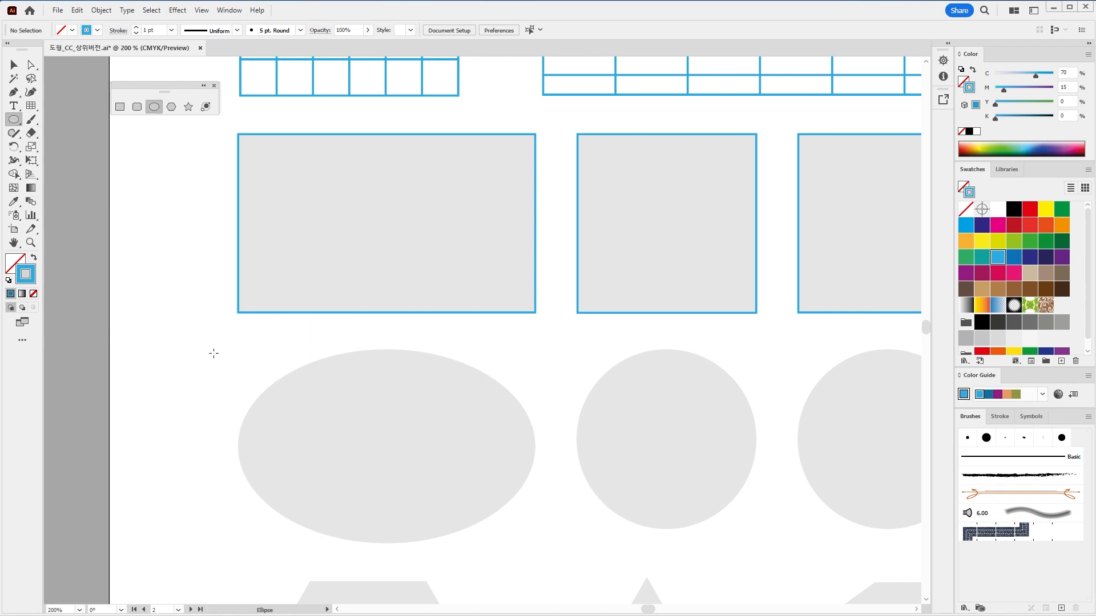
key(ctrl+2)
drag(237, 341, 266, 309)
key(Escape)
drag(239, 349, 534, 542)
scroll(627, 477, right, 5)
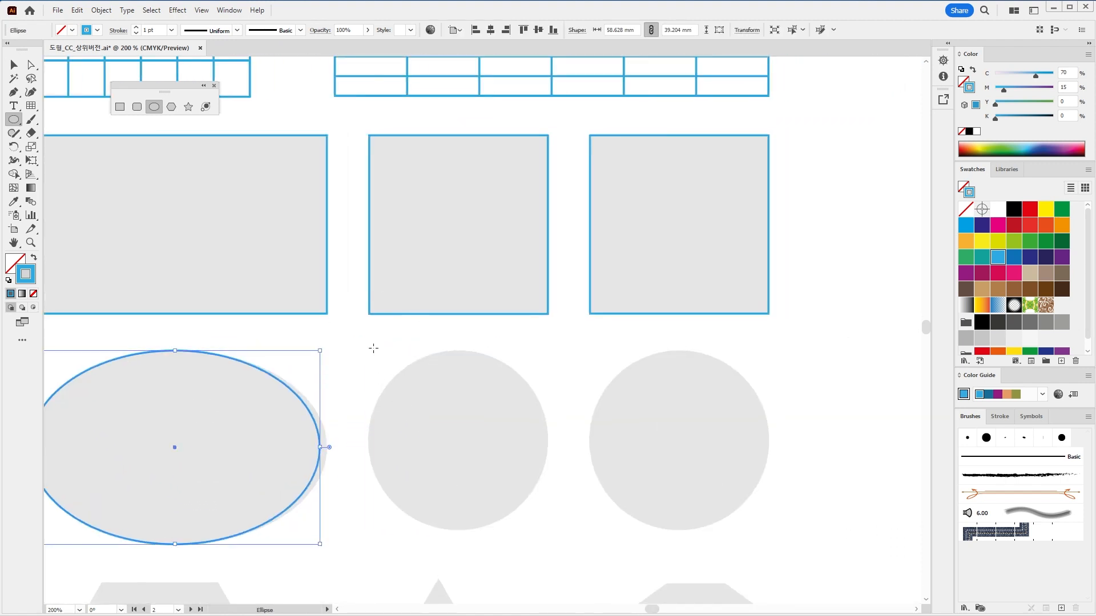
Draw perfect circles about 36 mm wide over the middle and rightmost grey circles, shifting the rightmost one up onto its template
drag(369, 351, 549, 502)
ctrl+click(321, 366)
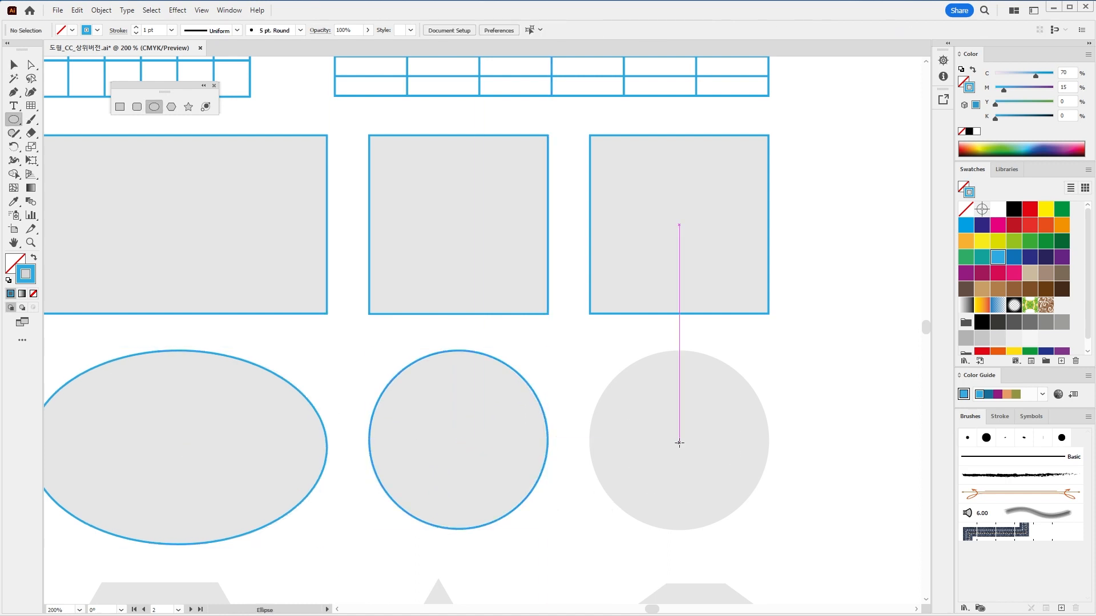
drag(679, 444, 767, 519)
key(v)
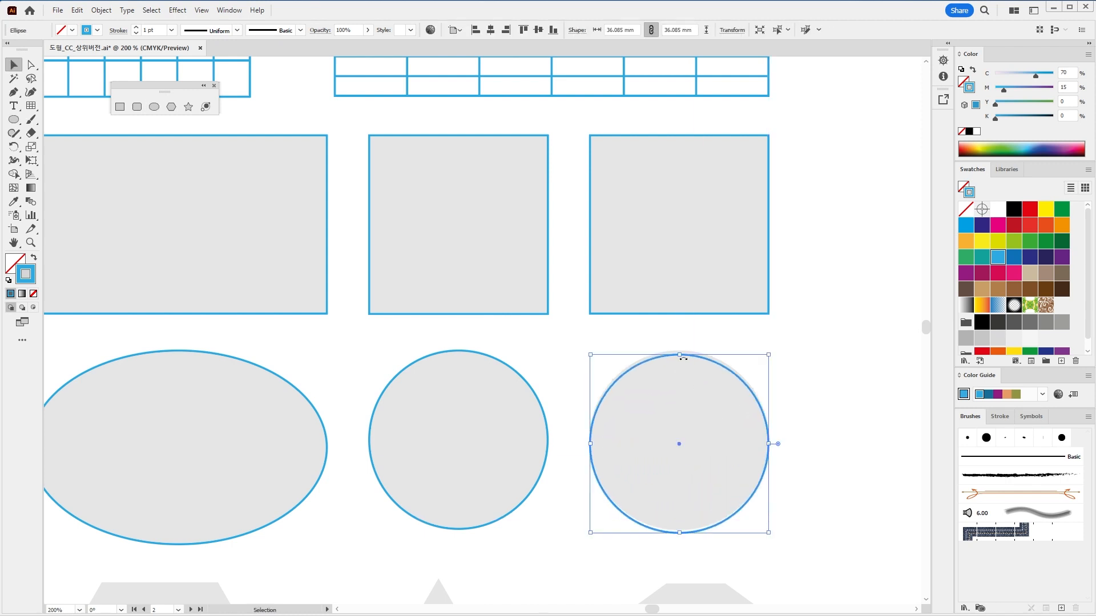
drag(701, 360, 702, 356)
click(668, 433)
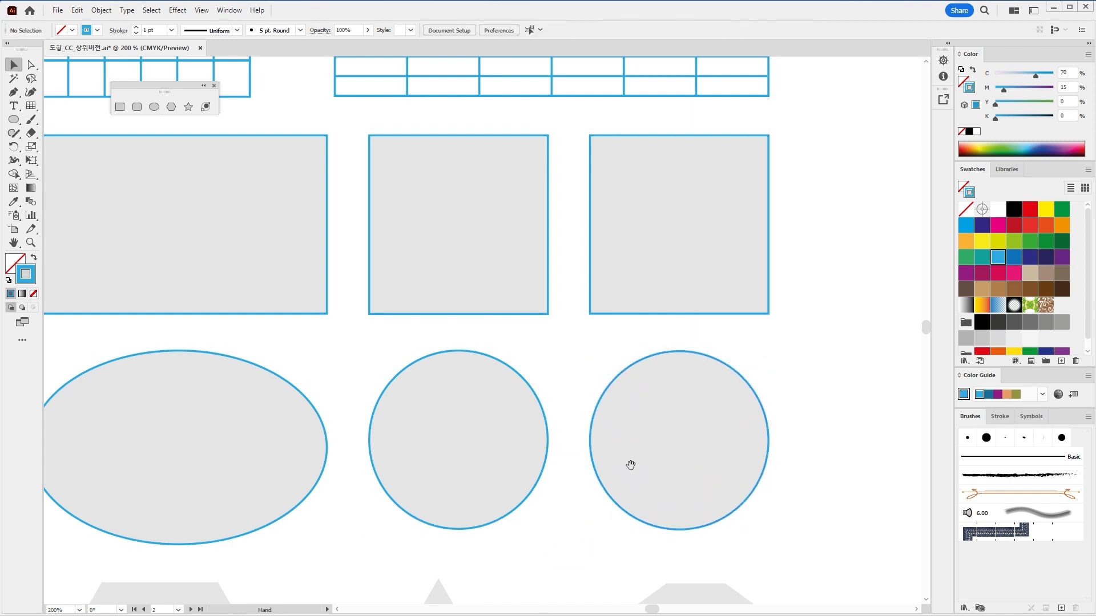
Place the floating shape toolbar beside the grey hexagon template and choose the Polygon tool
drag(527, 558, 690, 218)
click(12, 121)
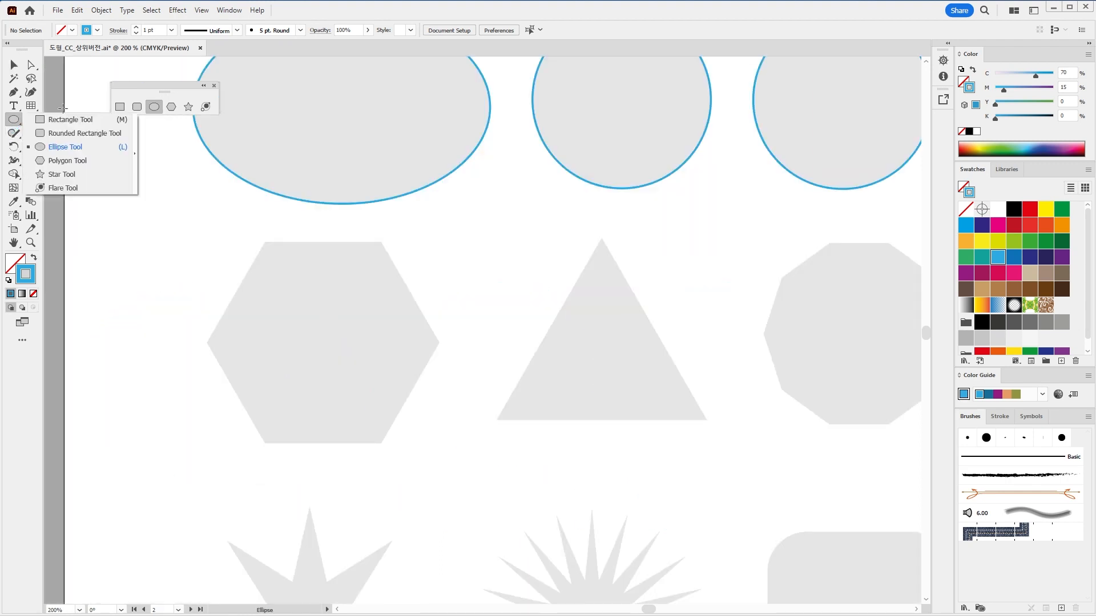
drag(156, 87, 178, 208)
click(194, 228)
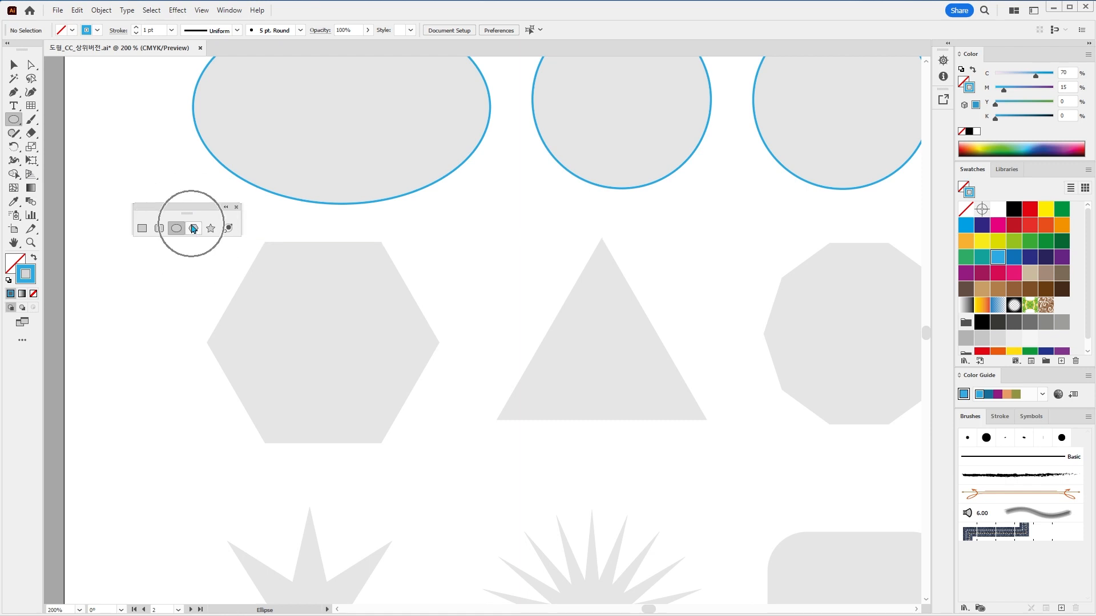
click(194, 229)
click(194, 228)
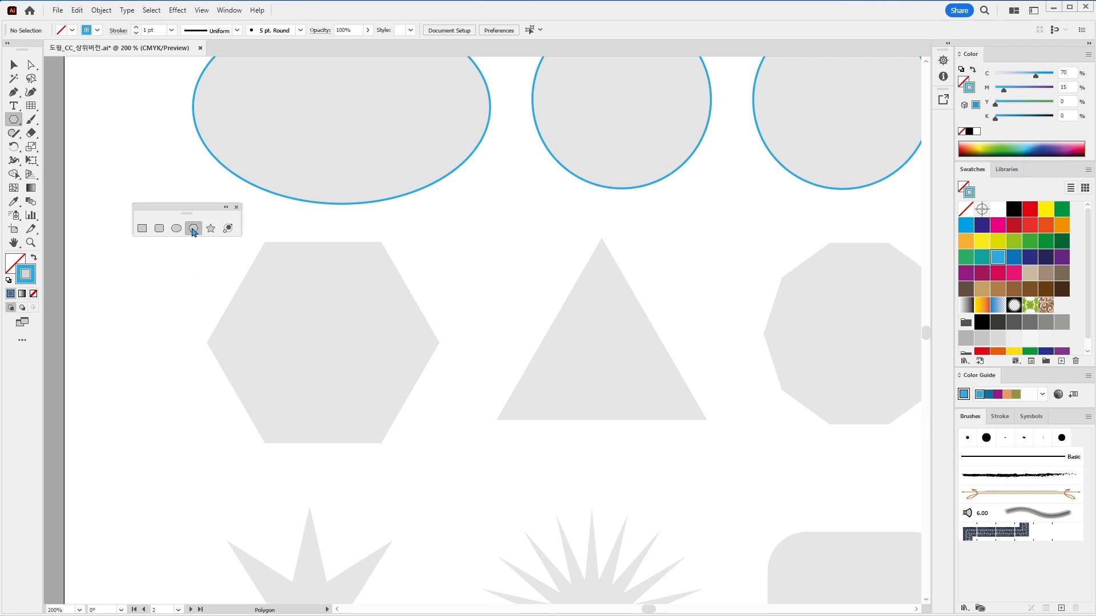
drag(188, 209, 146, 177)
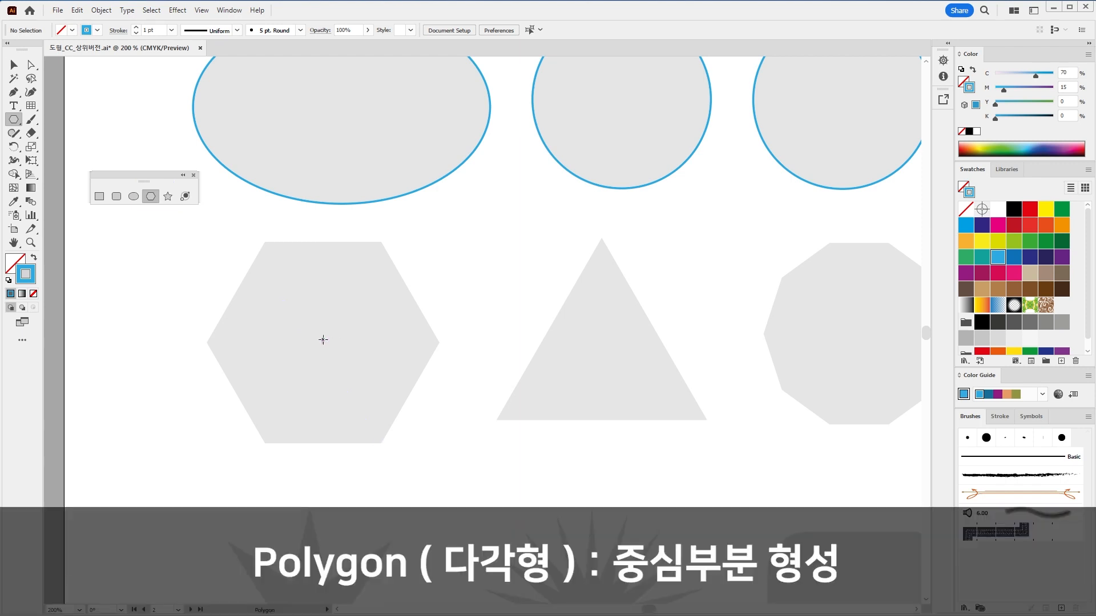
Try drawing freely rotated hexagons outward from the centre of the grey hexagon template, undoing each one
drag(324, 344, 384, 444)
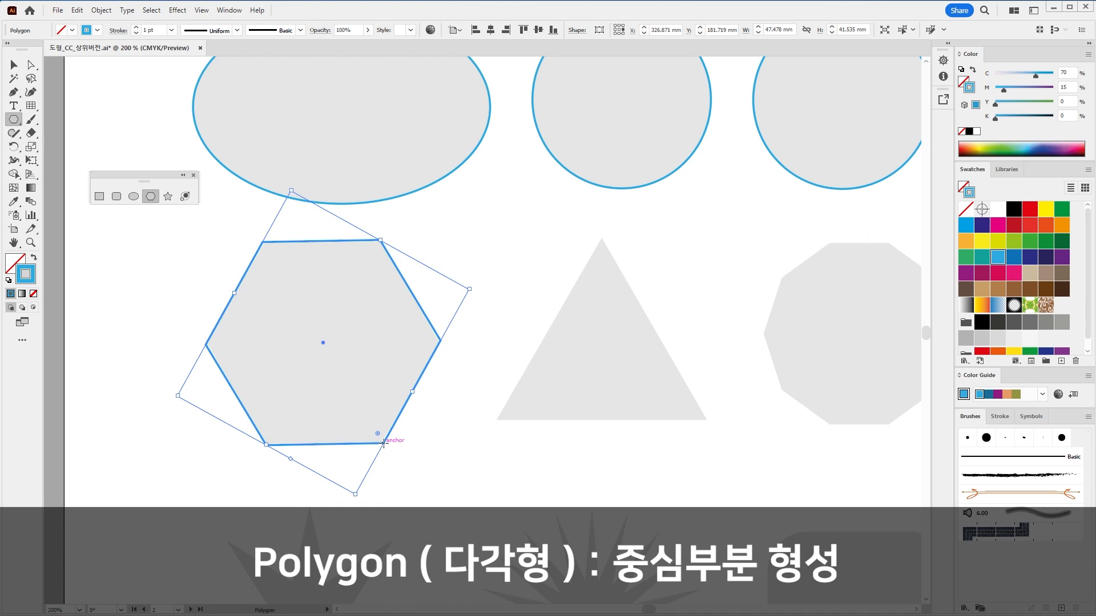
key(ctrl+z)
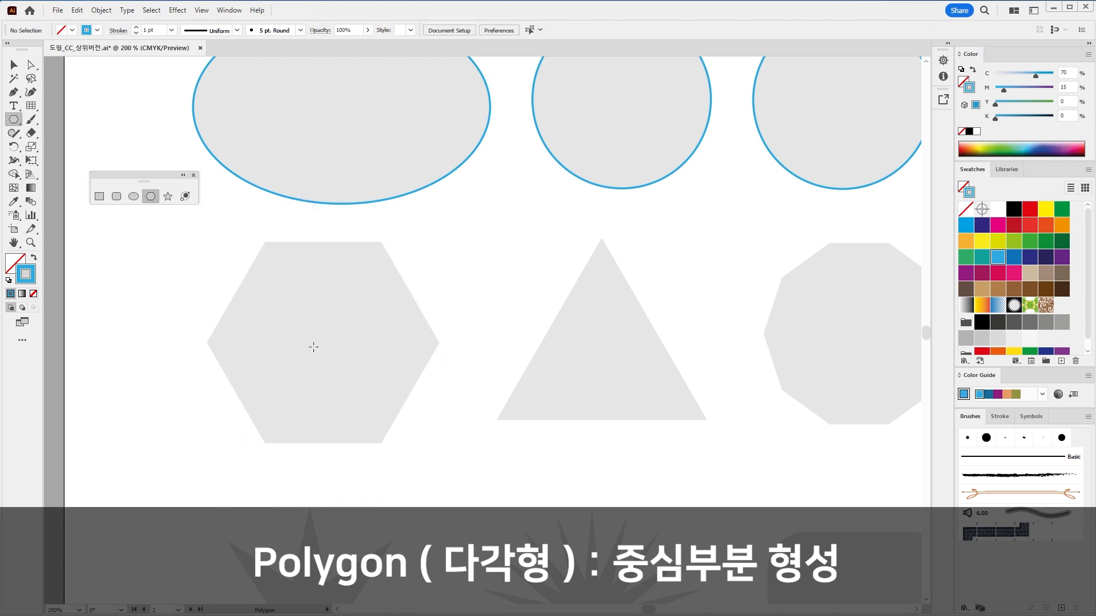
drag(324, 343, 402, 440)
key(ctrl+z)
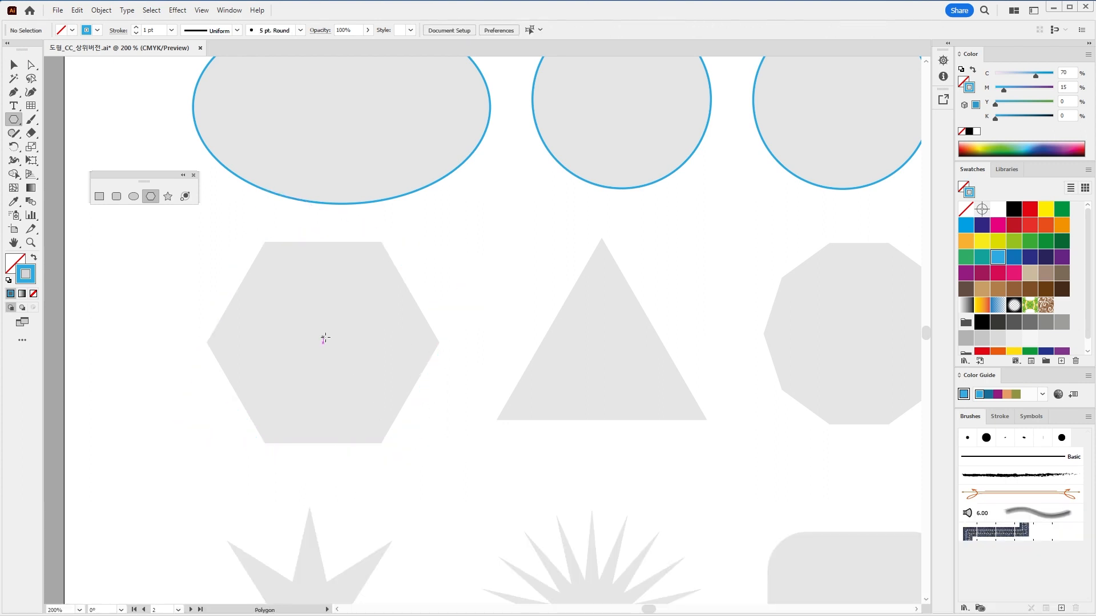
drag(323, 343, 441, 464)
key(ctrl+z)
Draw a level hexagon about 47 × 41 mm outward from the centre of the grey hexagon template
drag(323, 341, 393, 431)
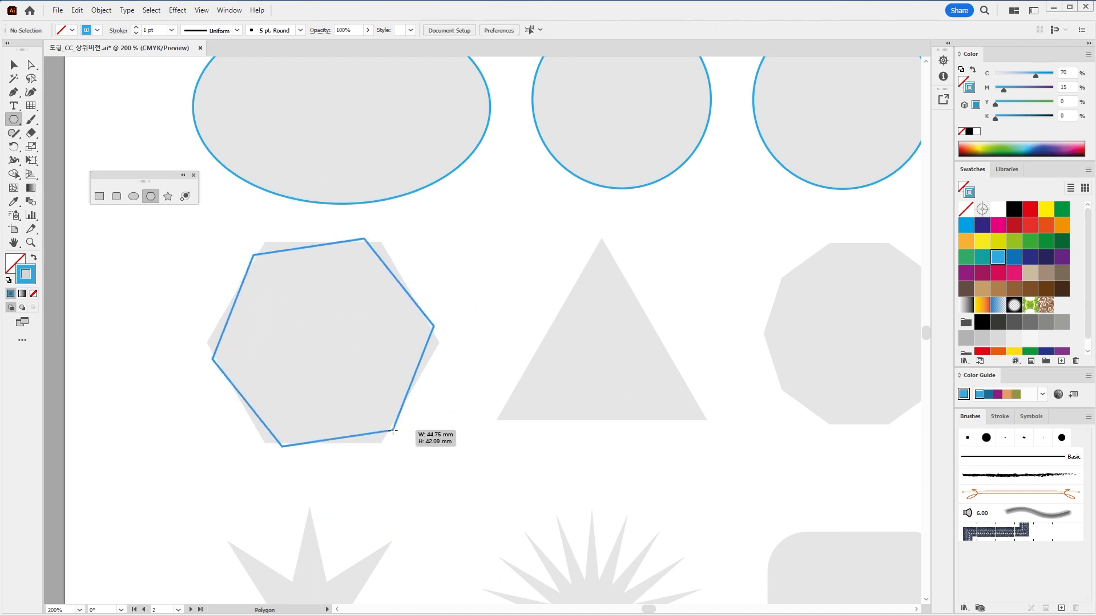
drag(393, 432, 400, 427)
key(shift)
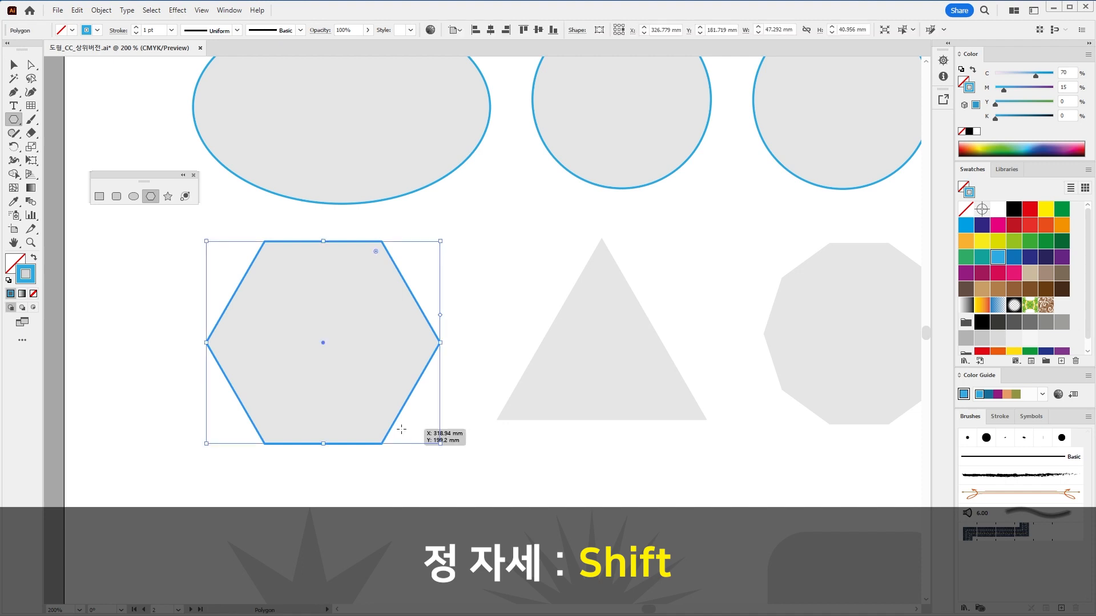
Draw an upright triangle about 49 × 42 mm from the centre of the grey triangle, varying the polygon's side count down to three
scroll(580, 406, right, 4)
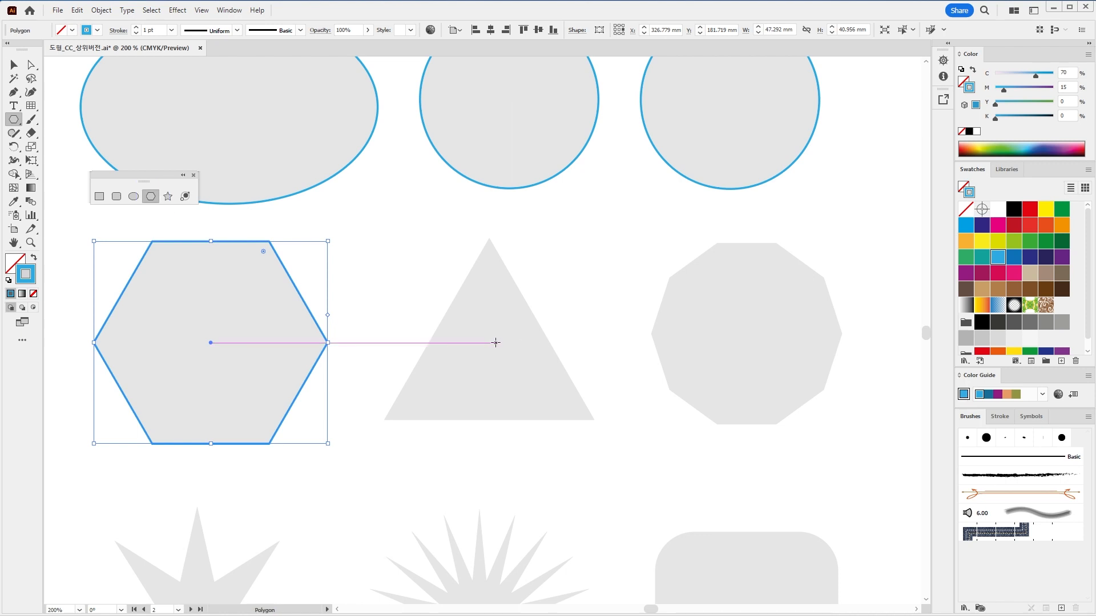
key(ctrl)
key(ctrl)
drag(488, 329, 596, 420)
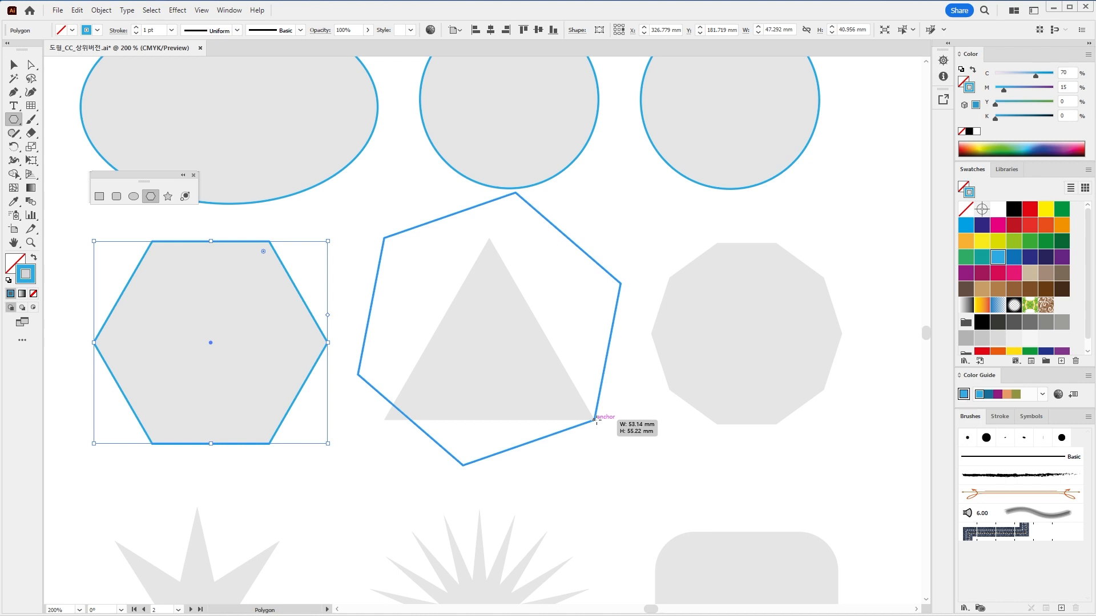
drag(596, 420, 596, 420)
key(Up)
key(Up)
key(Up)
key(Up)
key(Up)
key(Up)
key(Down)
key(Down)
key(Down)
key(Down)
key(Down)
key(Down)
key(Down)
key(Up)
key(Up)
key(Up)
key(Up)
key(Up)
key(Up)
key(Down)
key(Down)
key(Down)
key(Down)
key(Down)
key(Down)
key(Down)
key(Down)
key(Up)
key(Up)
key(Up)
key(Up)
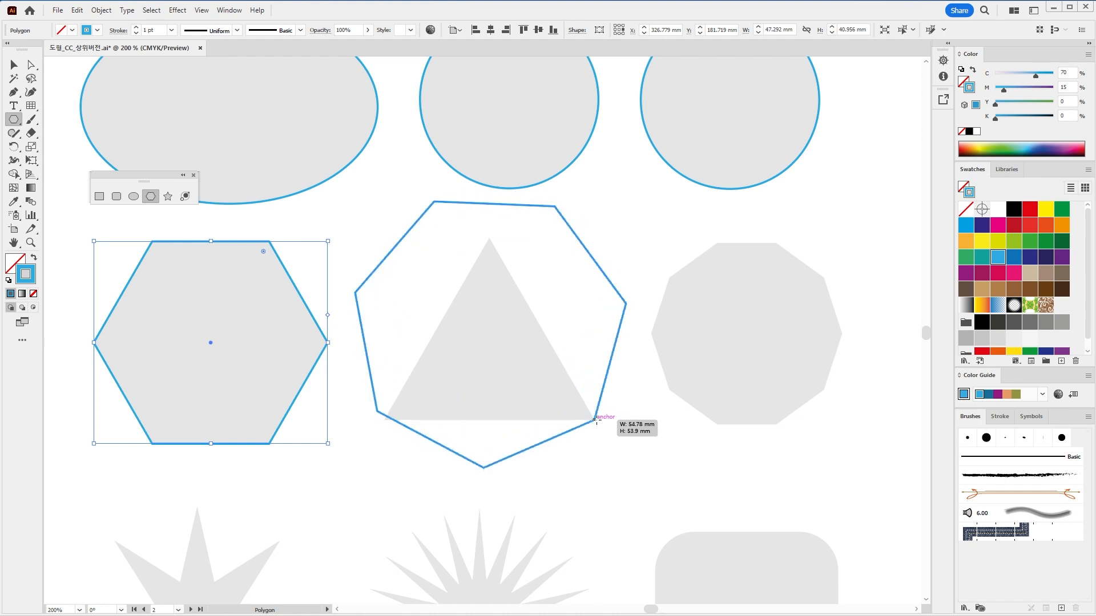
key(Down)
drag(596, 420, 596, 420)
key(Down)
key(Down)
key(Down)
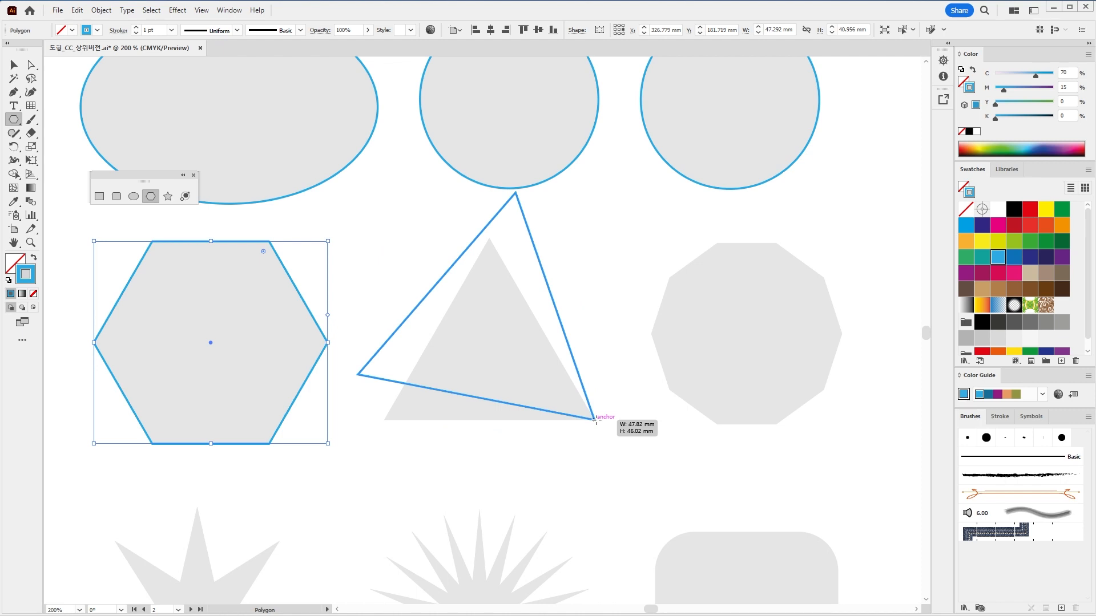
key(shift)
drag(596, 420, 596, 420)
Move the triangle down until its base meets the grey template's base, and scale it down to fit the template
key(ctrl+=)
key(v)
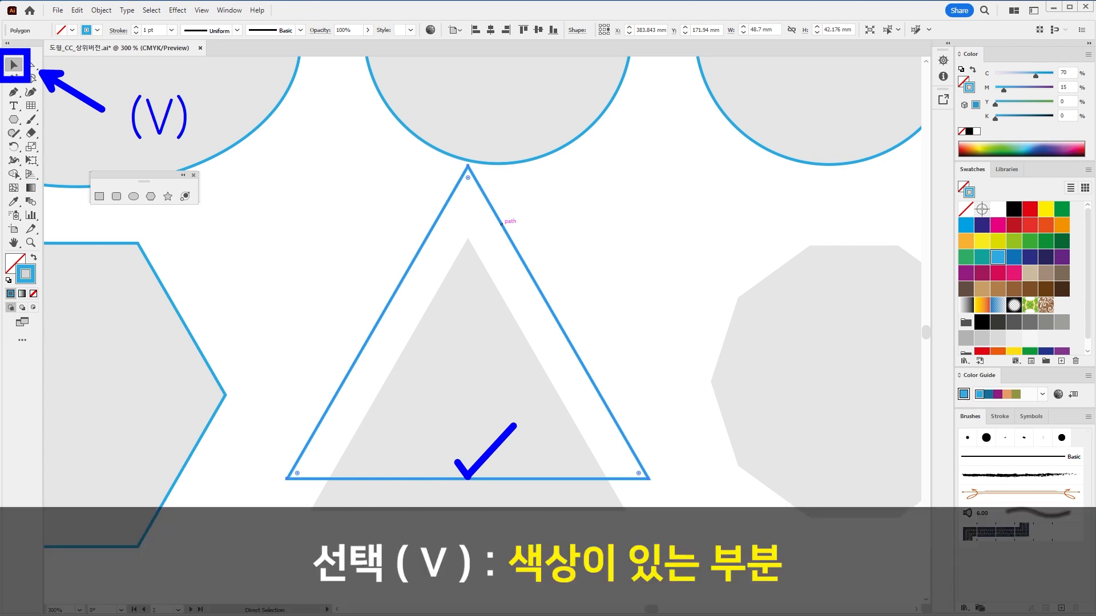
key(v)
click(501, 223)
drag(491, 481, 491, 509)
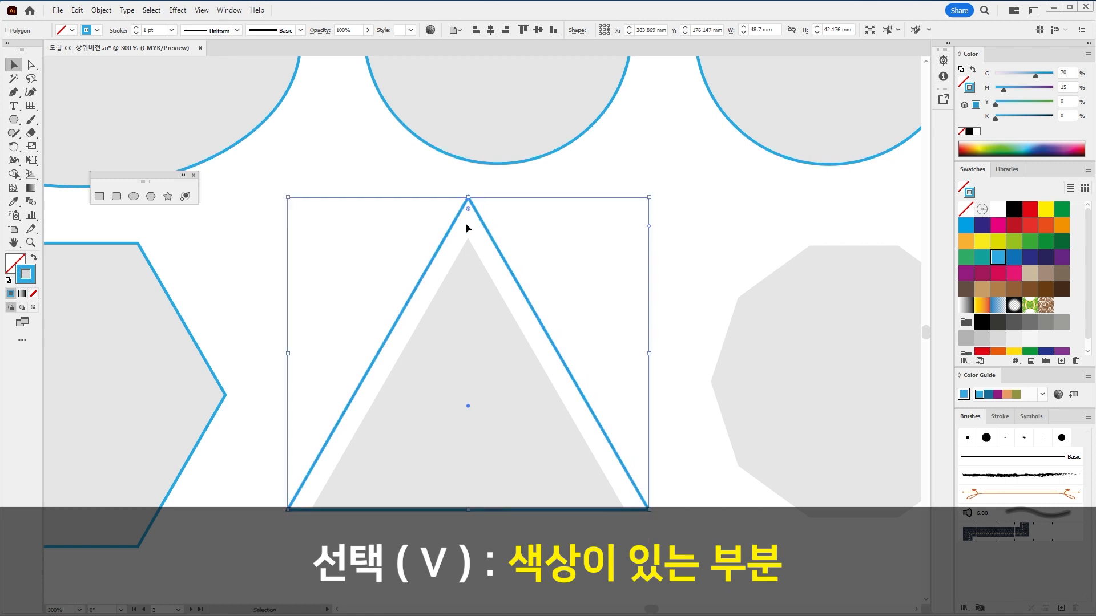
drag(468, 197, 471, 240)
drag(471, 240, 471, 240)
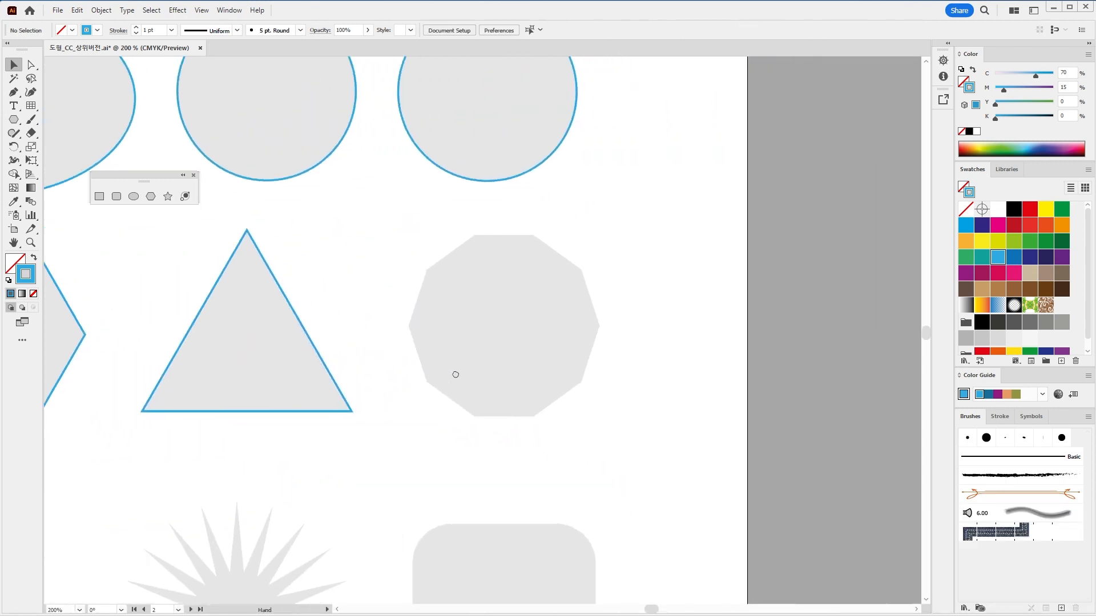
Draw a level ten-sided polygon about 39 × 37 mm from the centre of the grey decagon, varying the side count before settling on ten
drag(455, 375, 600, 381)
scroll(564, 361, up, 1)
click(152, 198)
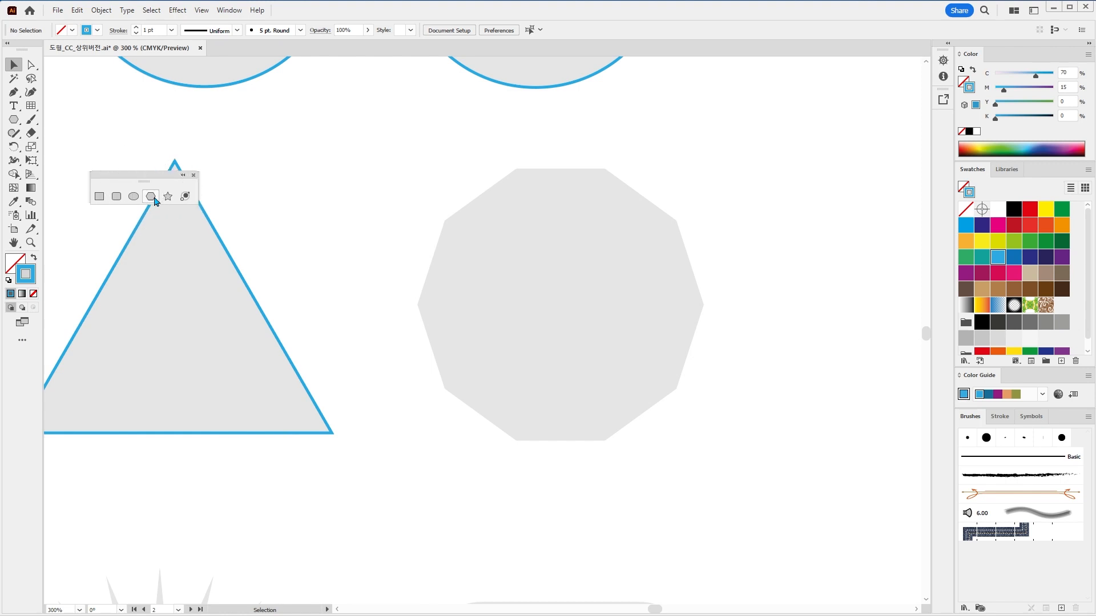
click(151, 197)
drag(560, 304, 729, 440)
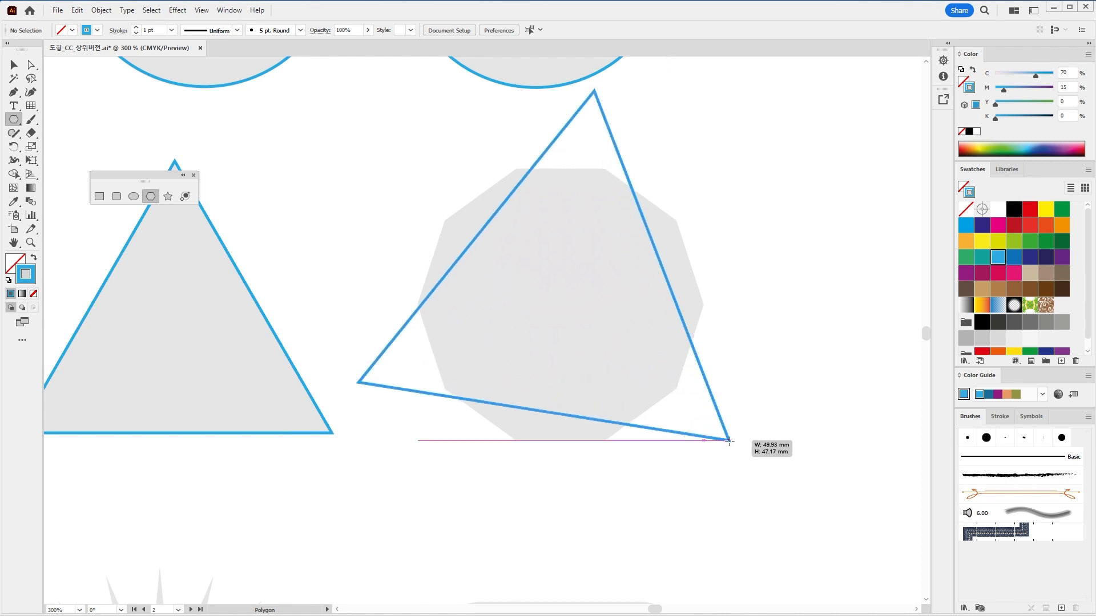
key(Up)
key(Up)
key(Up)
key(Up)
key(Up)
key(Up)
key(Up)
key(Up)
key(Up)
drag(729, 440, 666, 405)
key(Down)
key(Down)
key(Down)
key(Down)
key(Down)
key(Down)
key(Up)
key(Up)
key(Up)
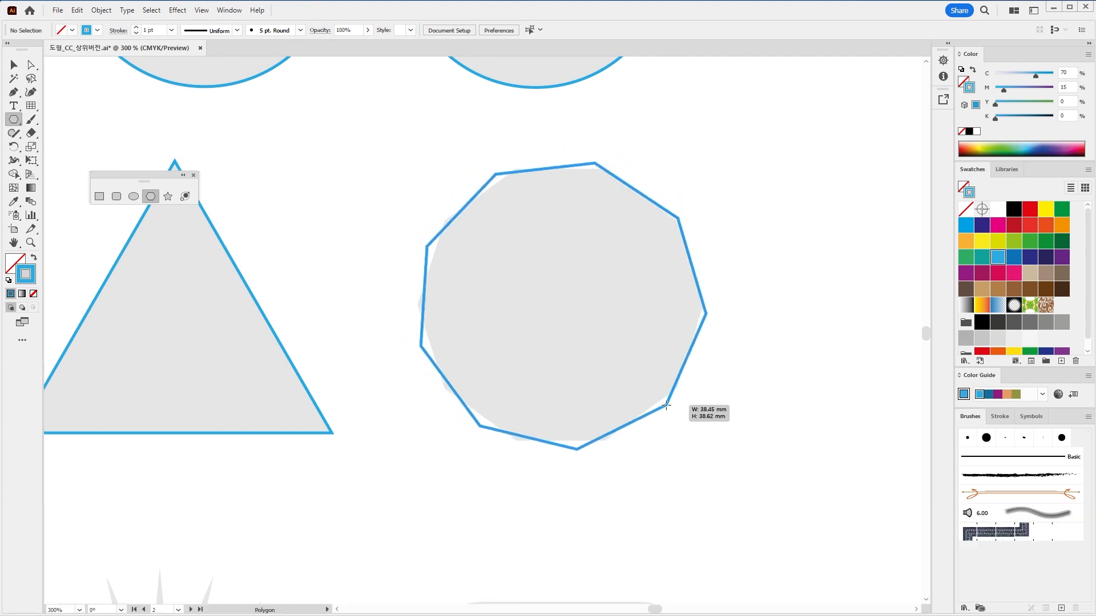
key(shift)
drag(667, 406, 666, 405)
key(shift)
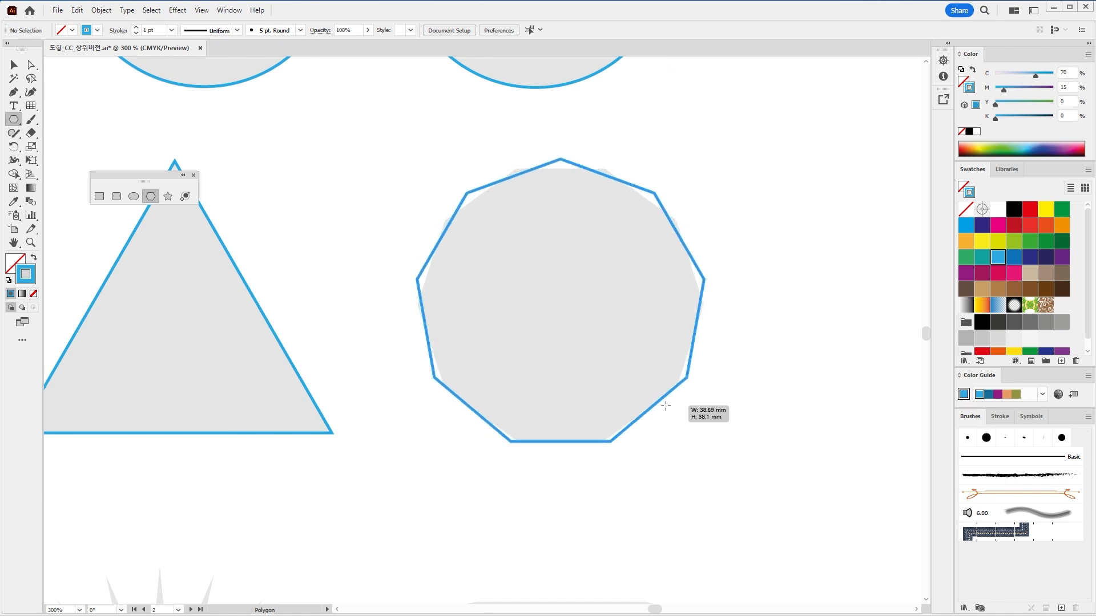
drag(666, 406, 666, 406)
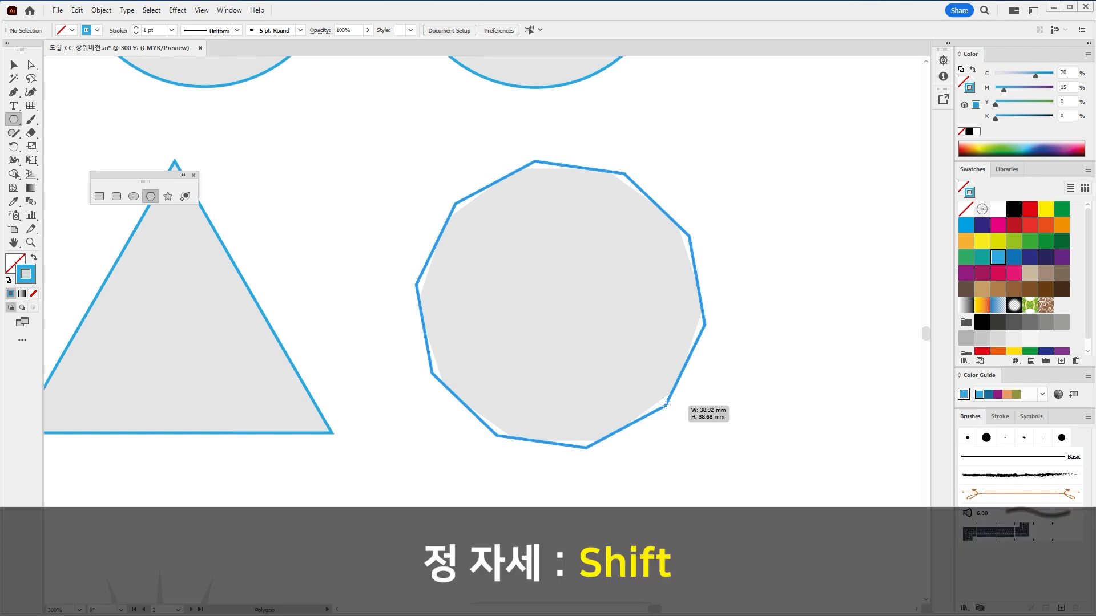
key(shift)
drag(666, 407, 661, 406)
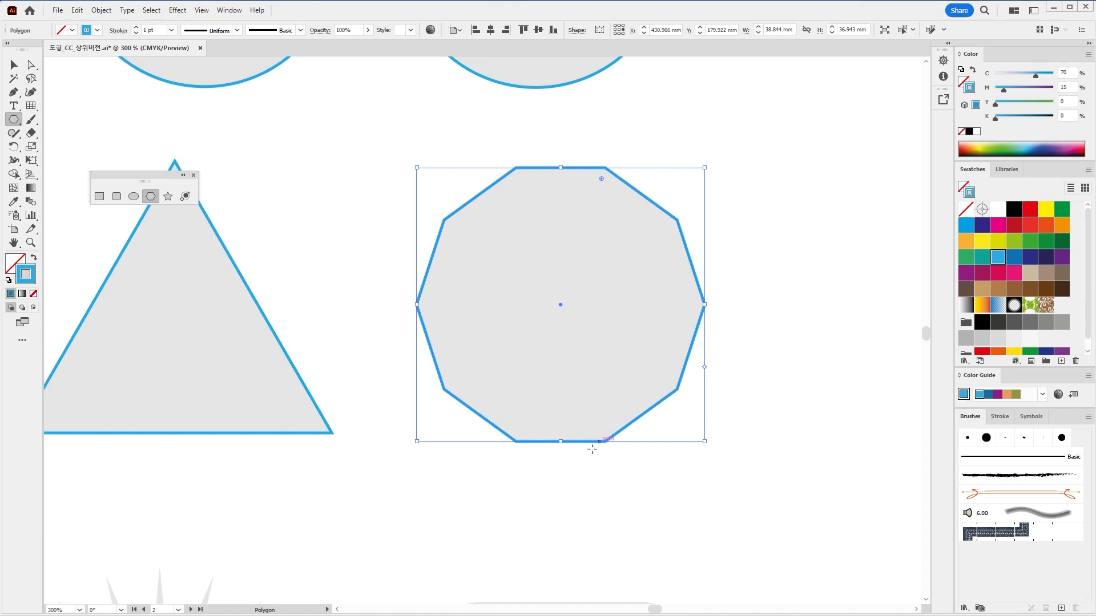
key(v)
click(506, 520)
key(ctrl+2)
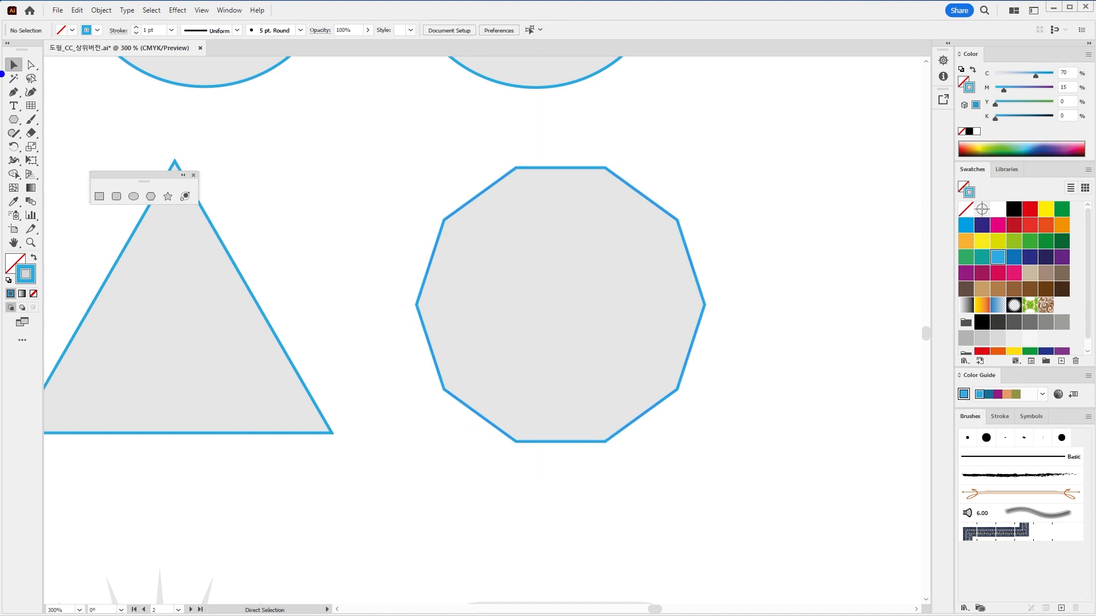
drag(2, 50, 31, 80)
drag(44, 68, 117, 104)
drag(147, 94, 147, 136)
key(ctrl+z)
Try drawing an upright eight-pointed star about 46 × 46 mm from the centre of the grey eight-pointed star template, varying its point count
mouse_move(779, 284)
mouse_down()
mouse_move(796, 310)
mouse_move(872, 242)
mouse_up()
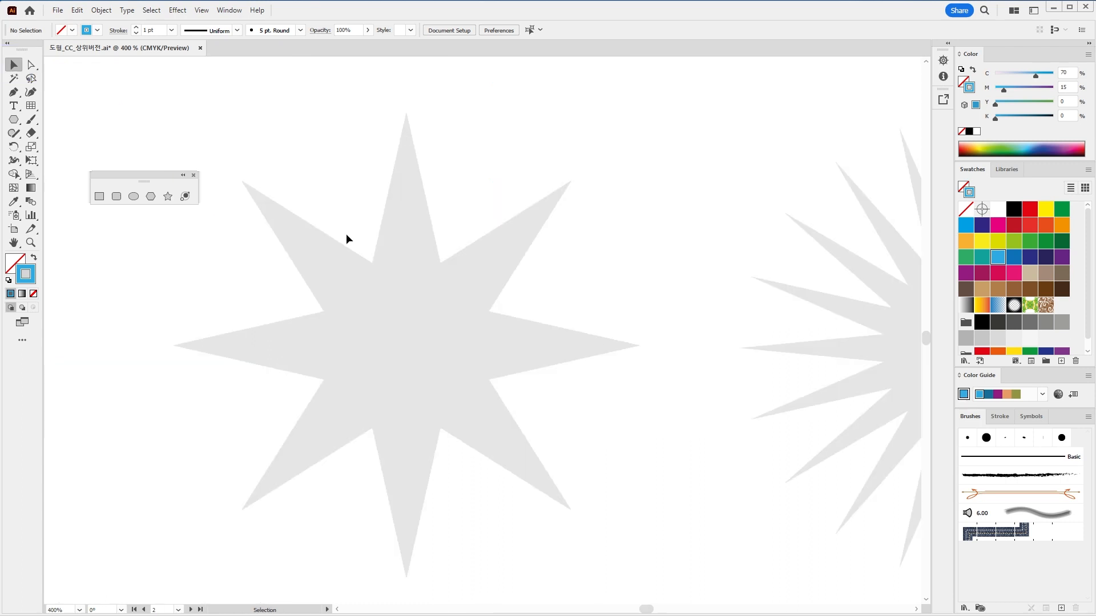
drag(137, 177, 105, 117)
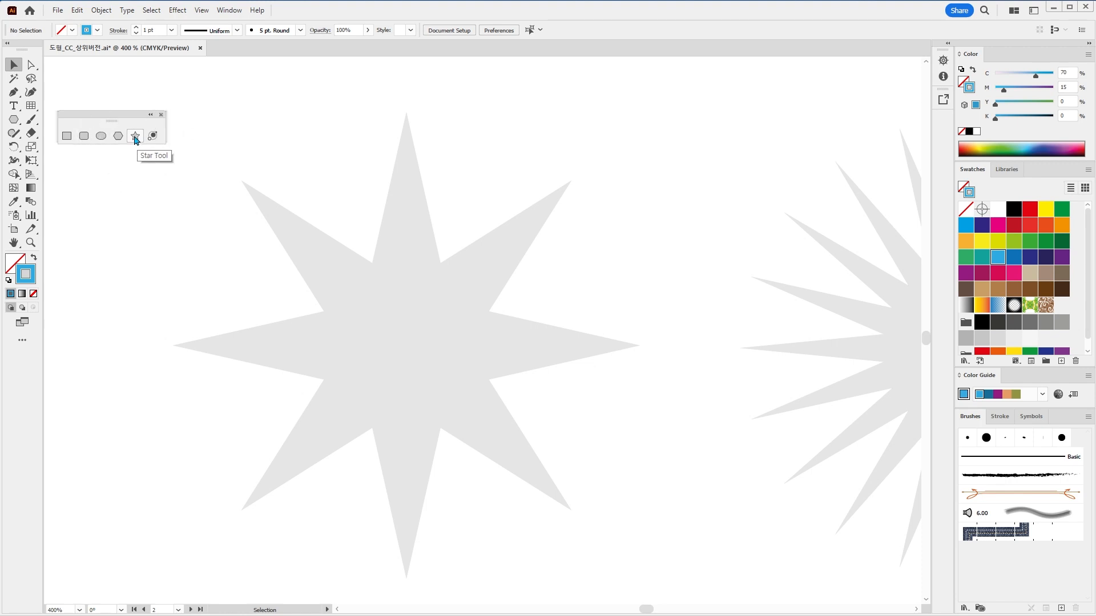
click(135, 137)
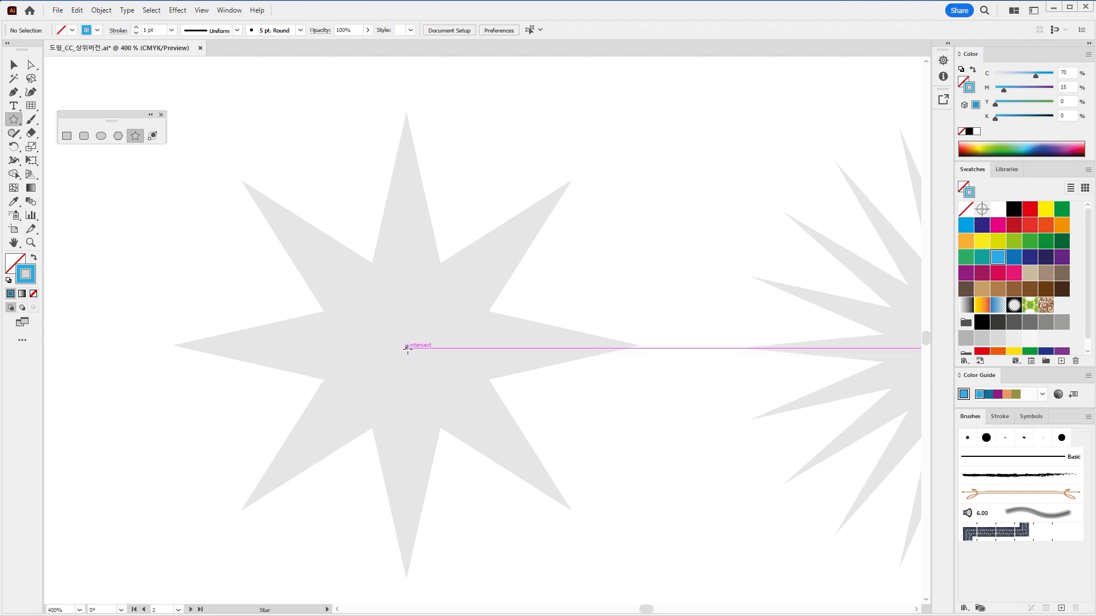
drag(407, 348, 548, 521)
key(Up)
key(Up)
key(Up)
key(Up)
key(Down)
key(Down)
key(Down)
key(Down)
key(Down)
key(Down)
key(Up)
key(Up)
key(Up)
key(Up)
key(Up)
key(Up)
key(Up)
key(Down)
key(Down)
key(Down)
key(Up)
key(Up)
key(Up)
key(Up)
key(Up)
key(Up)
key(Down)
key(Down)
key(Down)
key(Down)
key(Down)
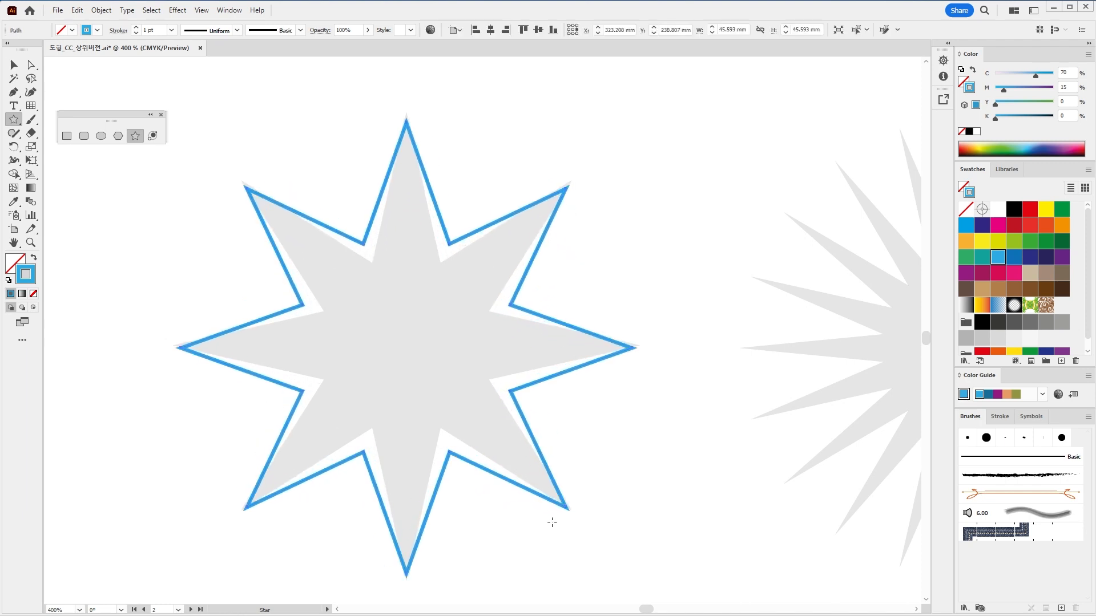
Try drawing a 22-pointed star about 42 × 43 mm outward from the centre of the grey many-pointed star template
scroll(665, 469, down, 1)
drag(724, 480, 607, 474)
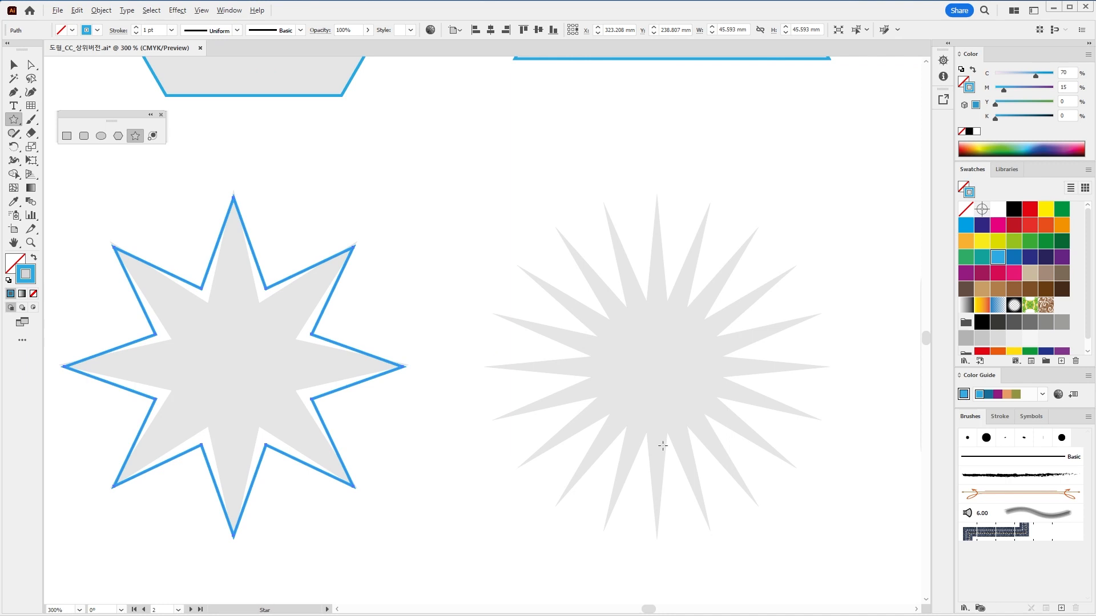
scroll(670, 426, up, 1)
drag(694, 376, 619, 383)
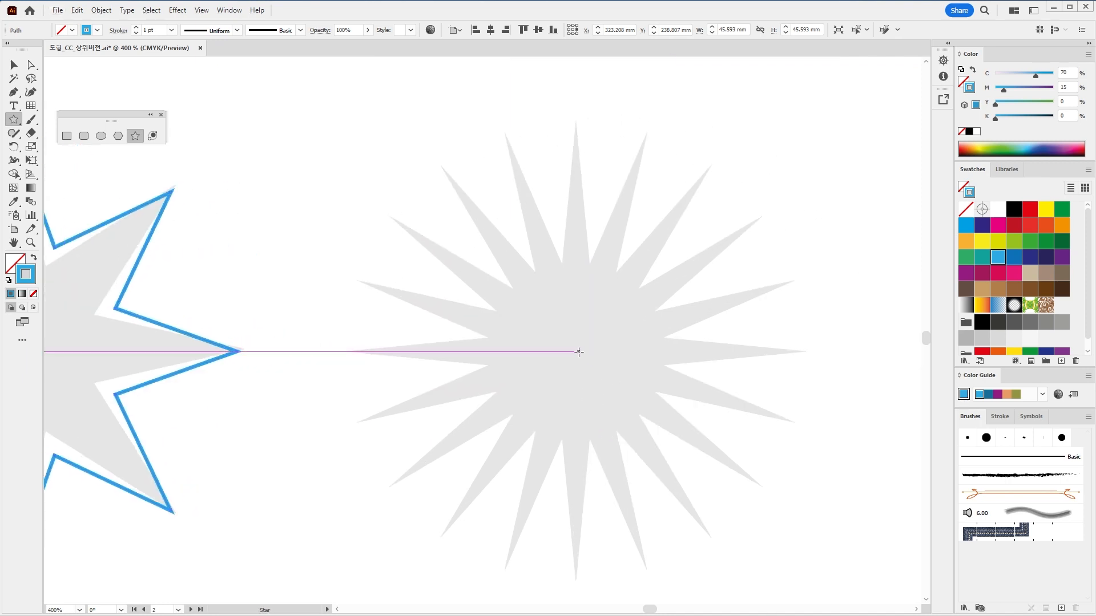
key(ctrl)
drag(576, 353, 766, 505)
key(Up)
key(Up)
key(Up)
key(Up)
key(Up)
key(Up)
key(Up)
key(Up)
key(Up)
key(Up)
key(Up)
key(Up)
key(Up)
key(Up)
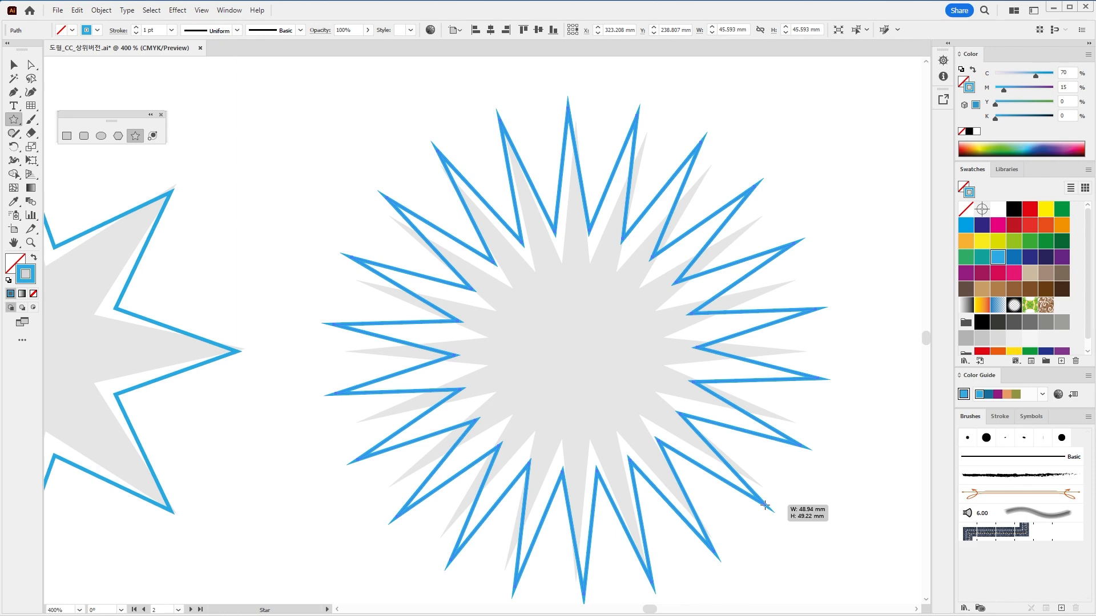
drag(765, 506, 737, 488)
drag(343, 406, 659, 379)
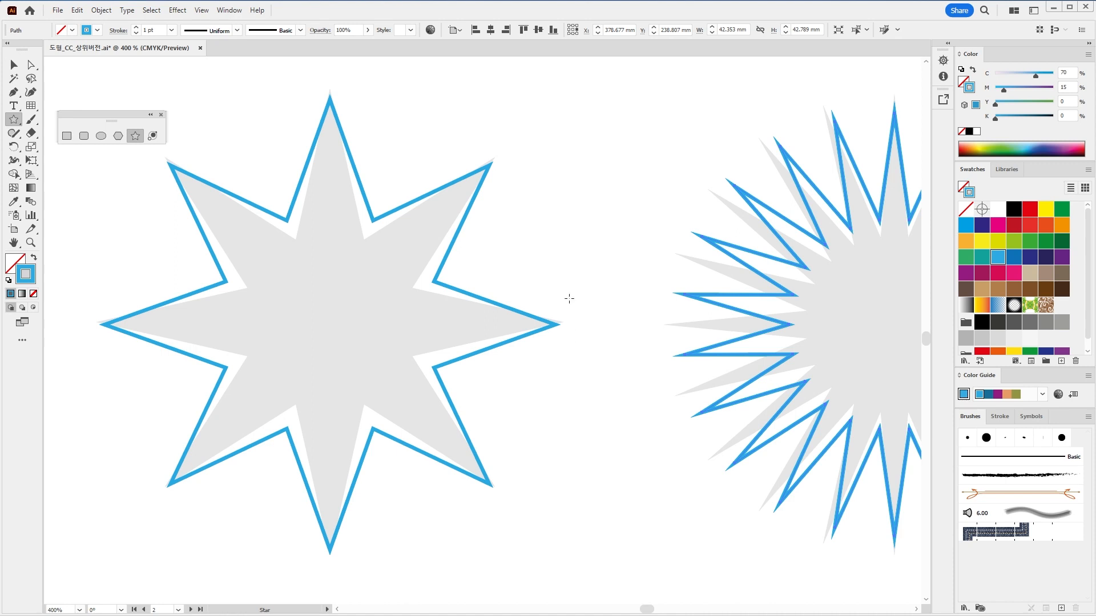
scroll(603, 330, down, 1)
drag(642, 362, 496, 388)
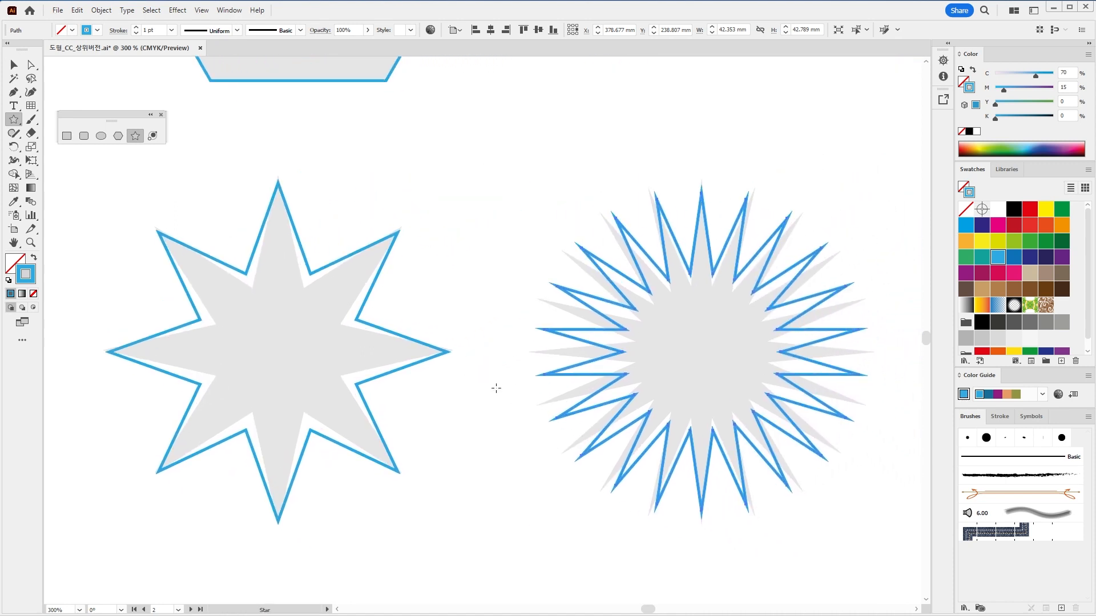
scroll(487, 372, down, 1)
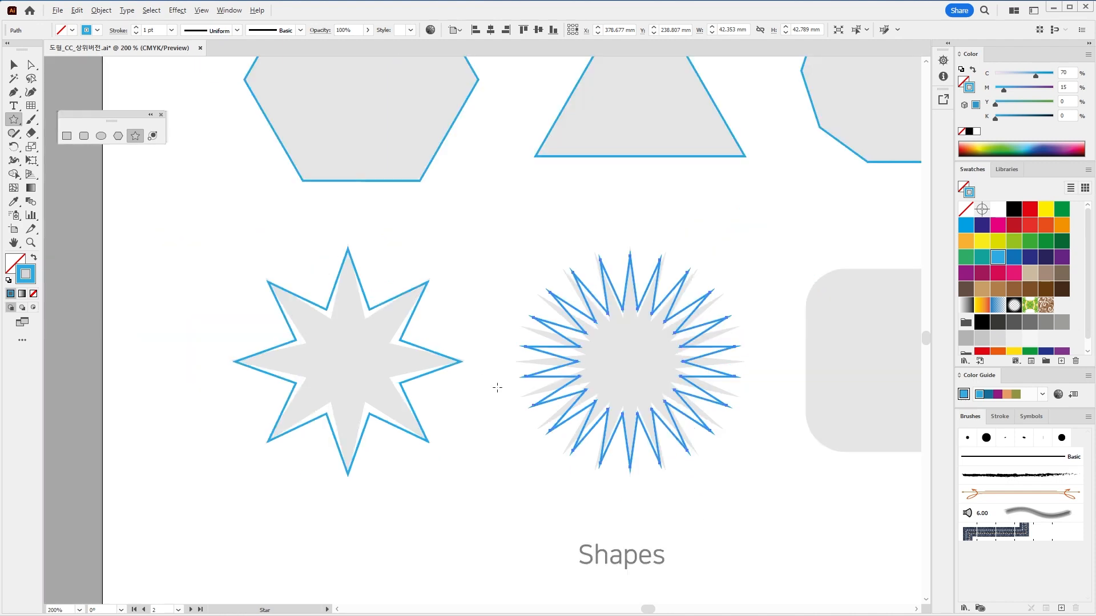
key(alt+v)
click(550, 19)
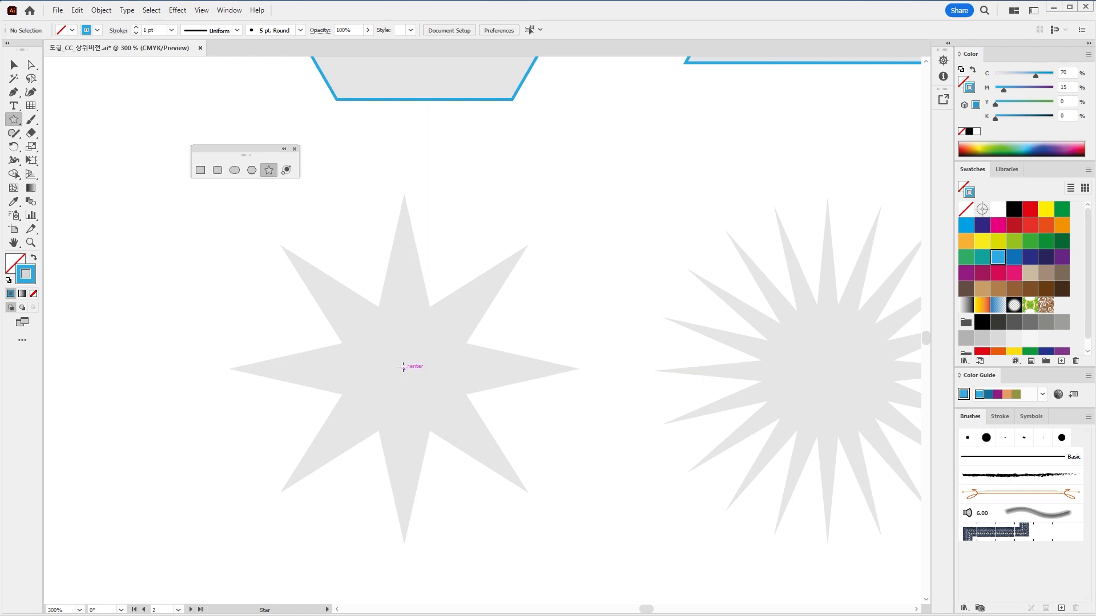
Try redrawing the eight-pointed star from the centre of its grey template, about 47 × 47 mm, with its rotation straightened
drag(404, 369, 448, 434)
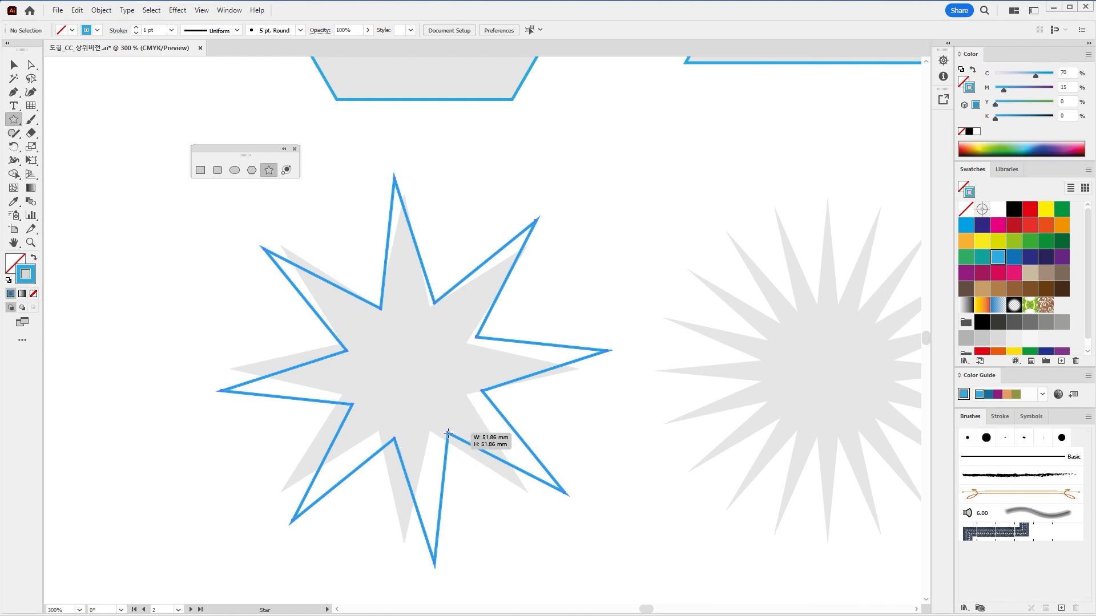
key(shift)
drag(448, 434, 446, 432)
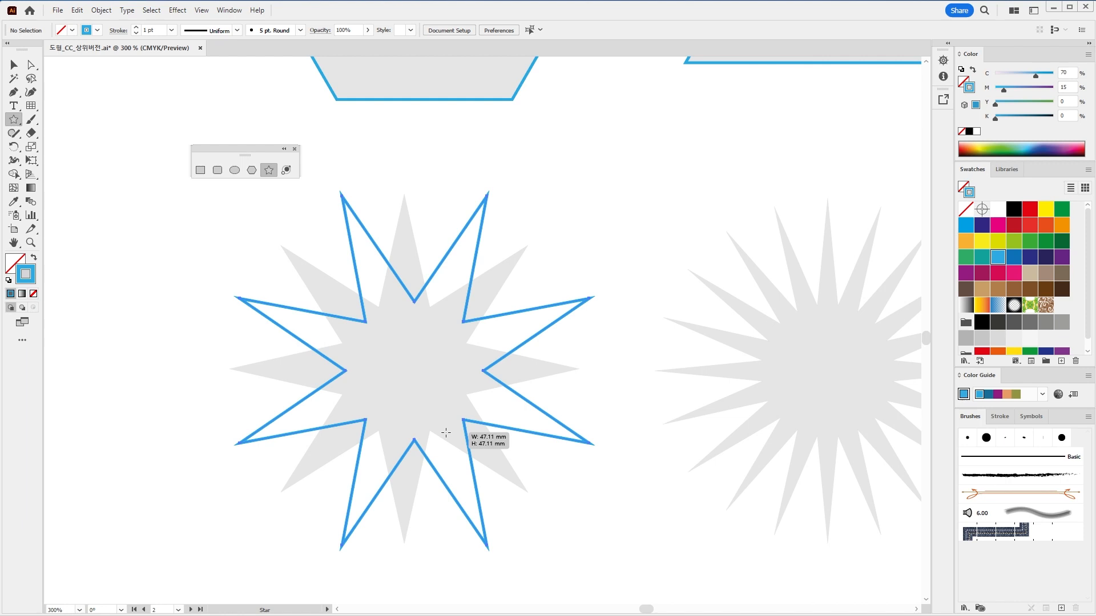
drag(446, 433, 446, 432)
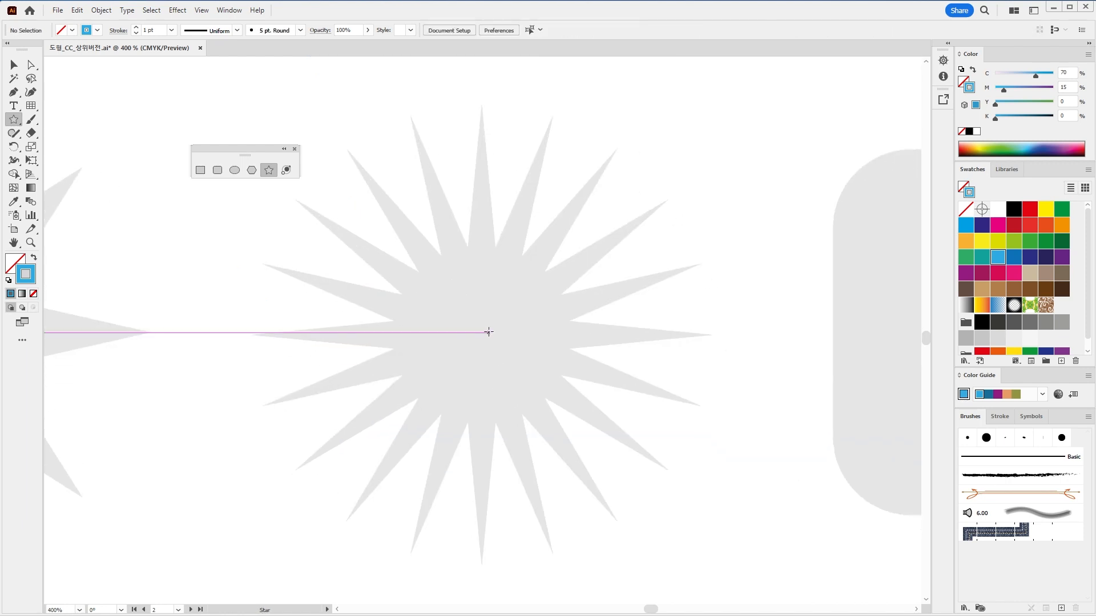
Try drawing a 20-pointed star about 58 × 58 mm from the centre of the grey many-pointed star, constraining it to a straight orientation
mouse_move(483, 332)
mouse_down()
mouse_move(501, 345)
mouse_move(559, 462)
mouse_move(582, 539)
mouse_move(548, 464)
mouse_move(542, 489)
mouse_move(531, 484)
mouse_move(534, 459)
mouse_move(483, 378)
mouse_move(495, 379)
mouse_move(506, 423)
mouse_move(496, 449)
mouse_move(521, 497)
mouse_move(504, 456)
mouse_move(502, 468)
mouse_up()
key(Up)
key(Up)
key(Up)
key(Up)
key(Up)
key(Up)
key(Up)
key(Up)
key(Up)
key(Up)
key(Up)
key(Up)
key(Up)
key(Up)
key(ctrl)
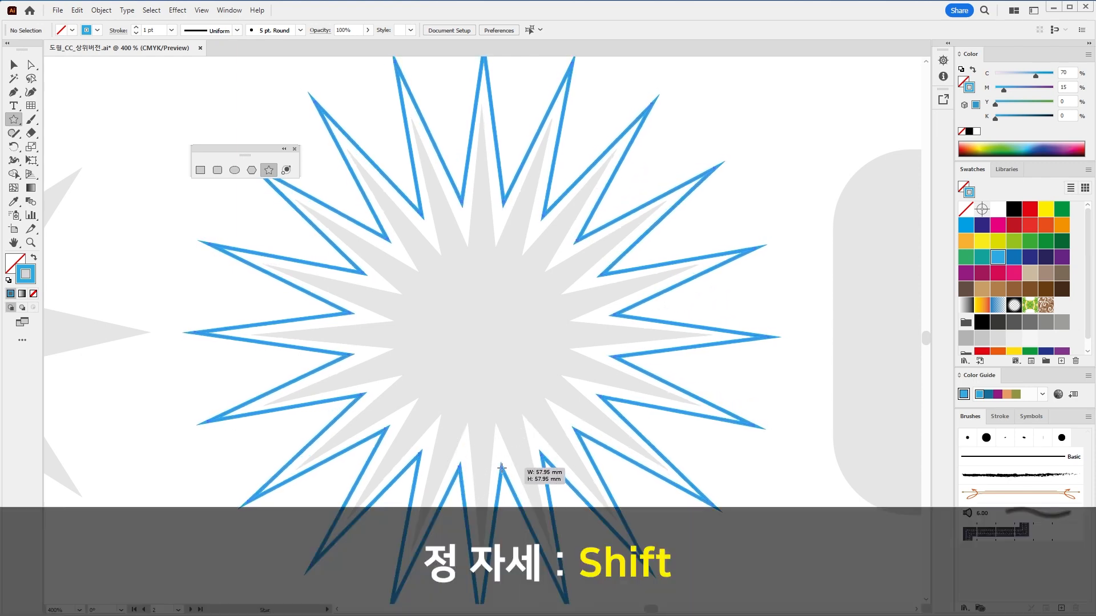
key(shift)
drag(502, 469, 501, 466)
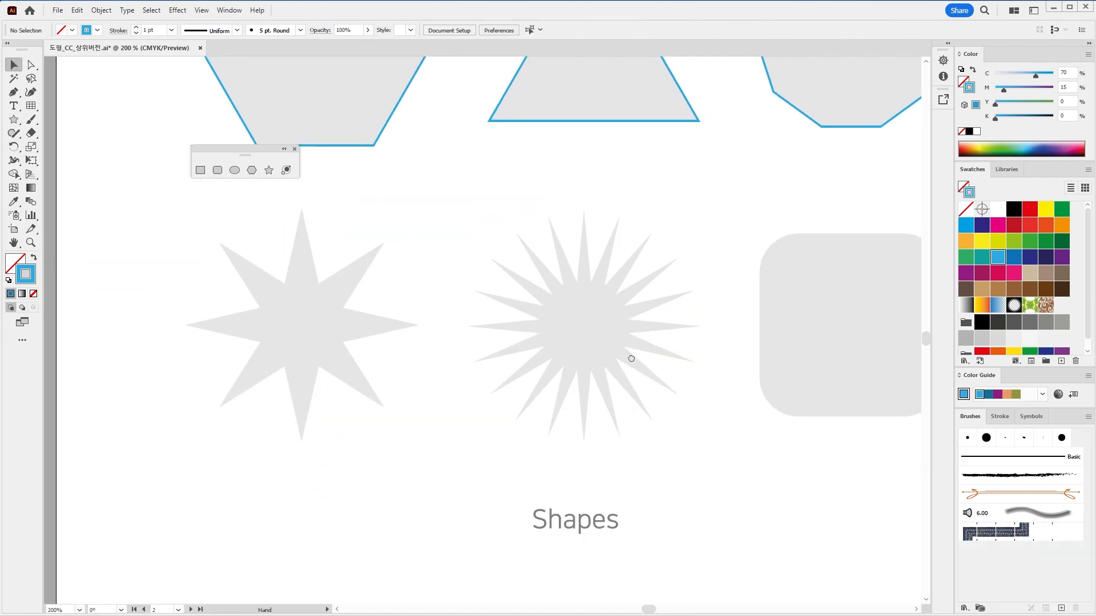
Draw a 37 × 37 mm square with the Rectangle tool over the grey rounded-square template
drag(632, 358, 428, 369)
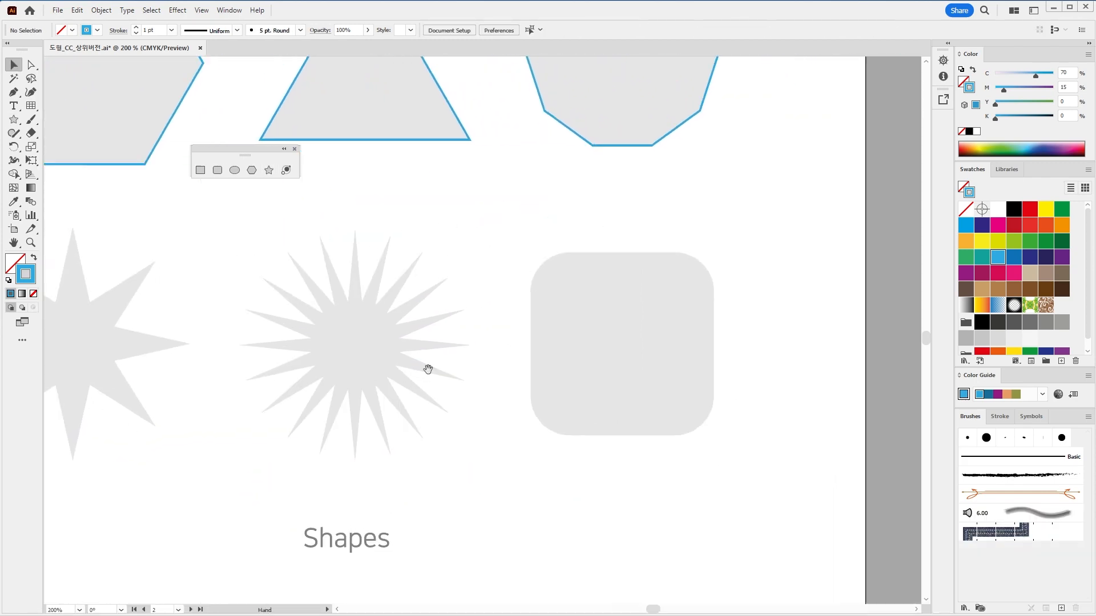
scroll(597, 343, up, 1)
scroll(597, 347, up, 1)
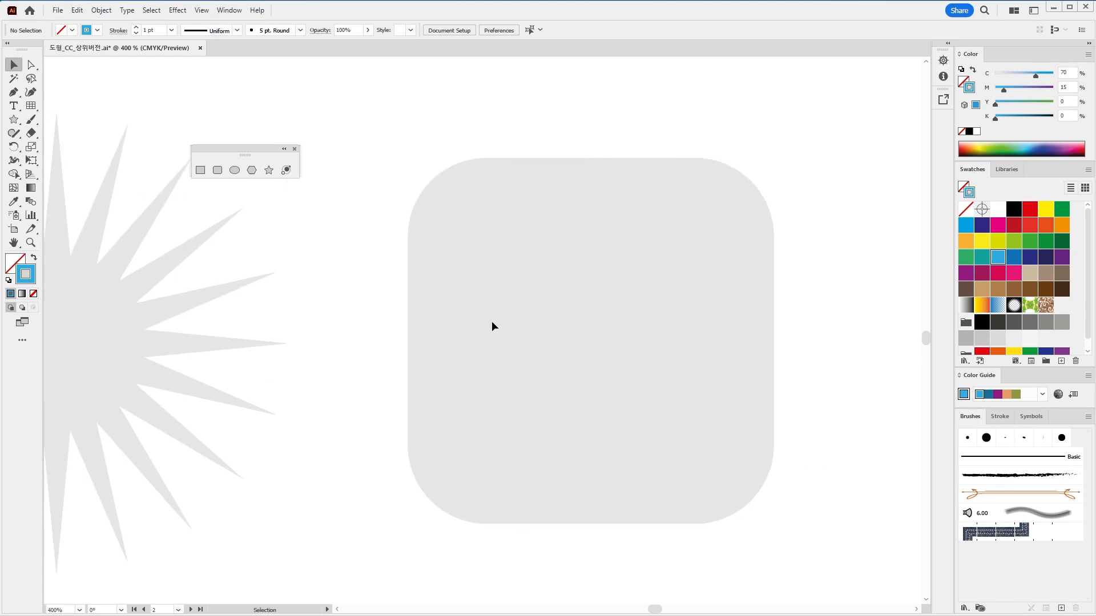
drag(251, 151, 218, 124)
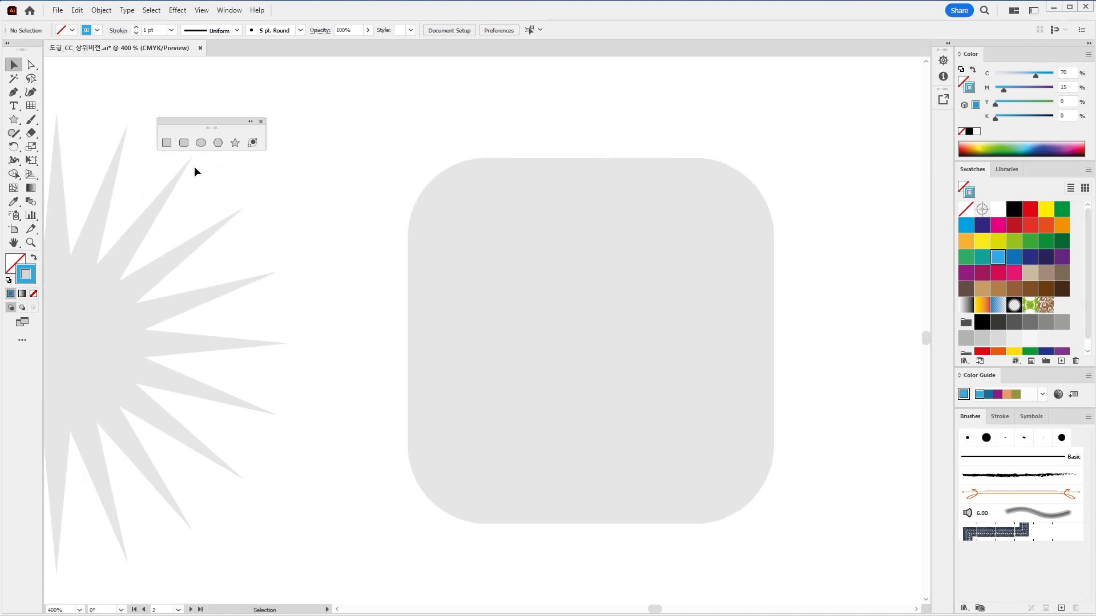
mouse_move(155, 133)
mouse_down()
mouse_move(196, 151)
mouse_move(106, 211)
mouse_up()
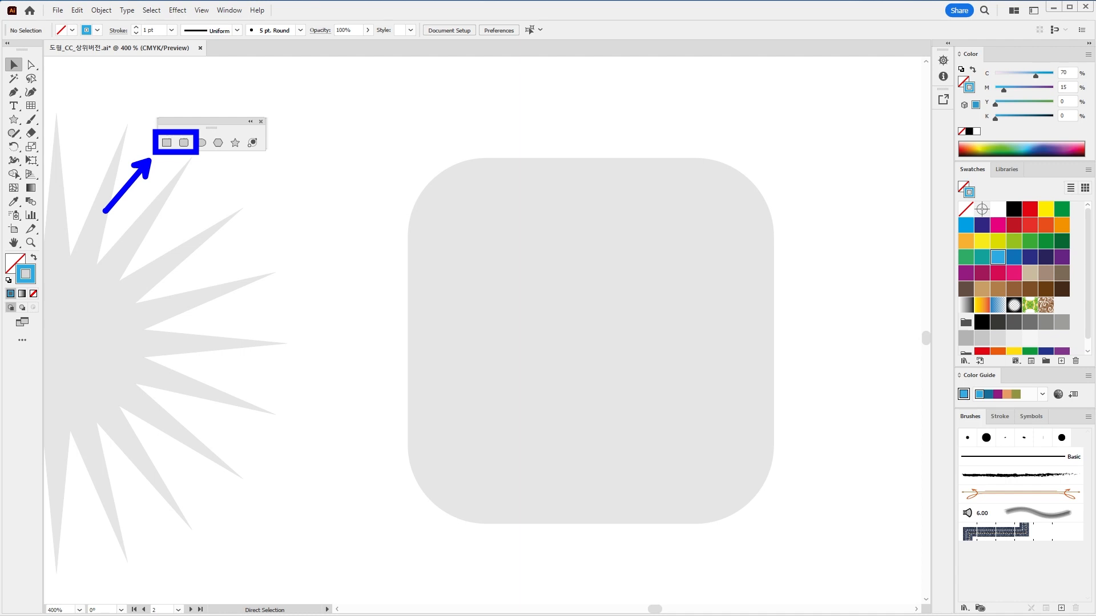
click(166, 144)
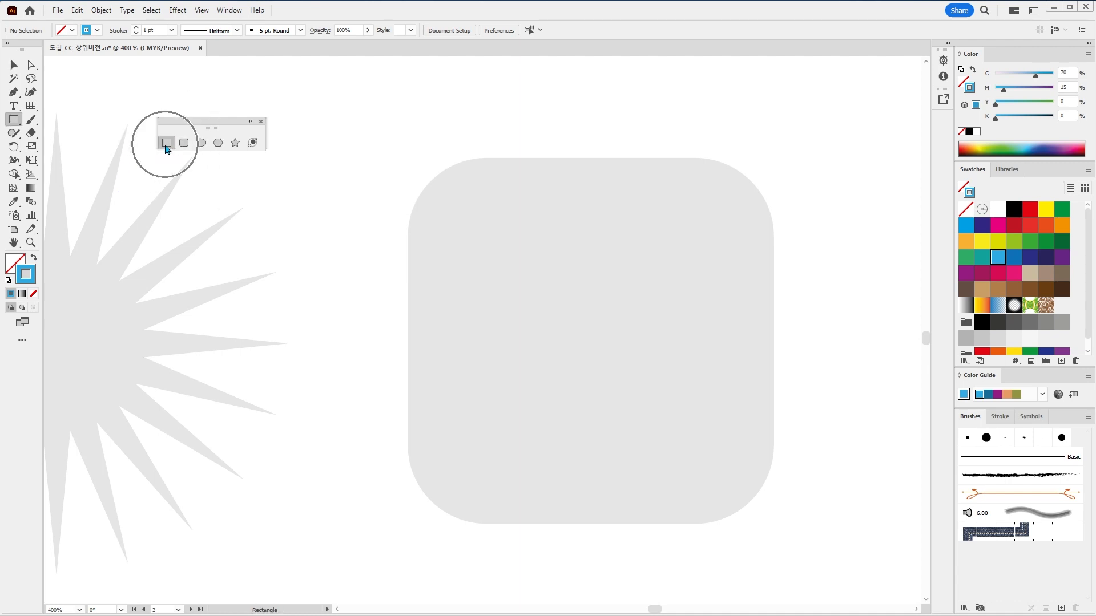
mouse_move(408, 158)
mouse_down()
mouse_move(702, 486)
mouse_move(775, 524)
mouse_up()
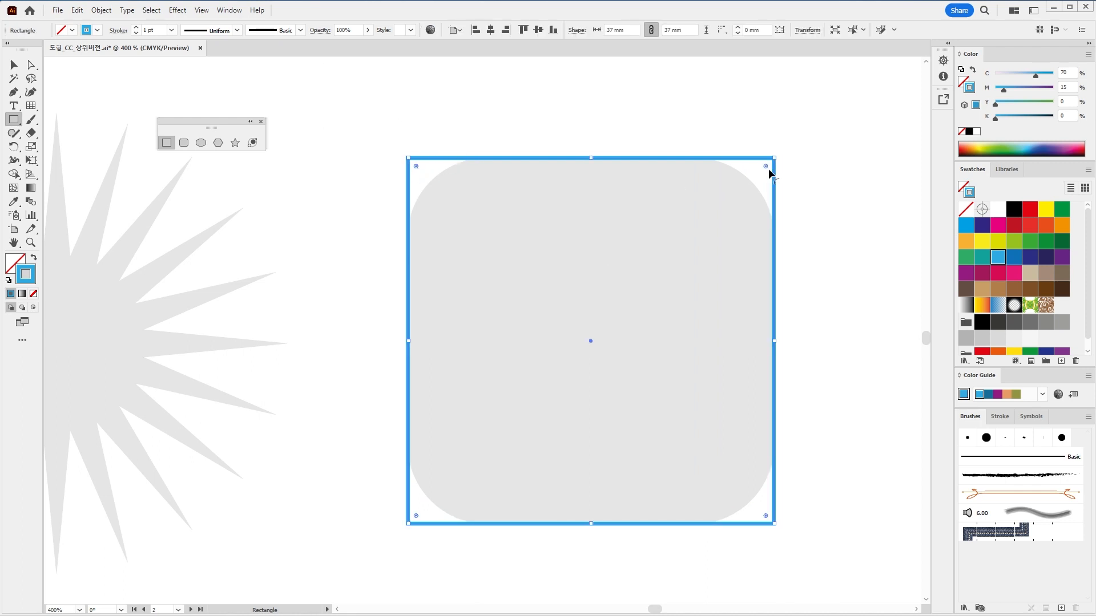
Try rounding the square's corners with its corner widgets, and undo both the rounding and the square
click(765, 168)
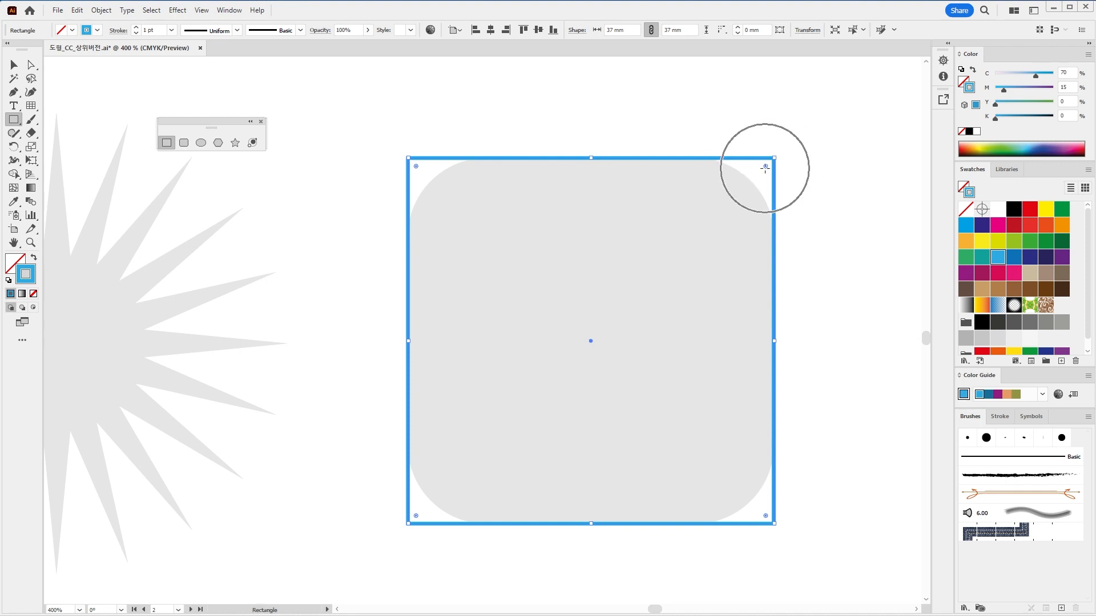
click(415, 166)
drag(415, 166, 381, 100)
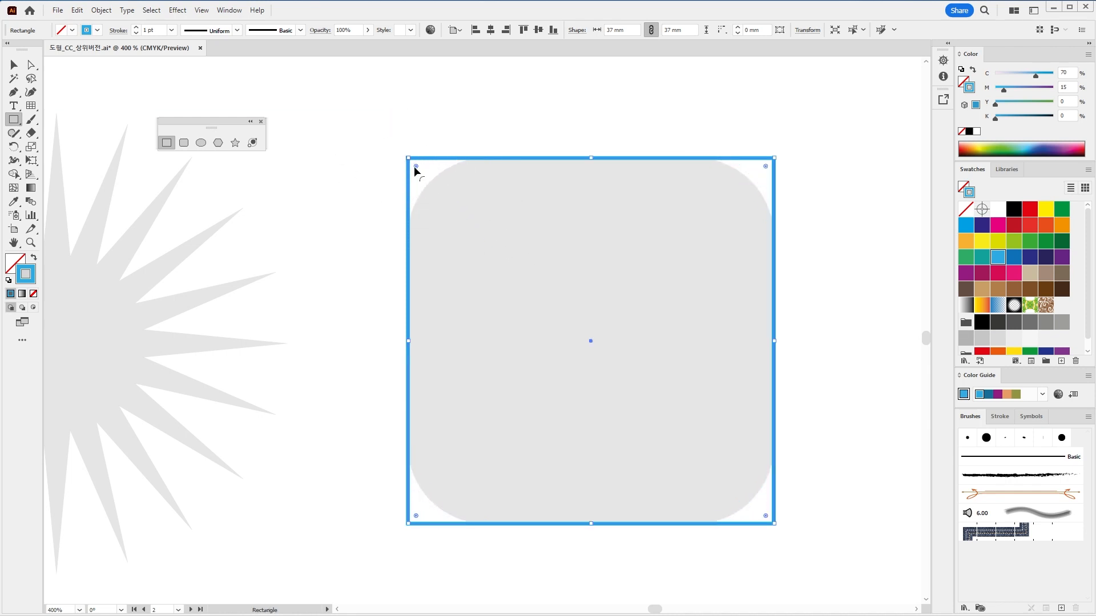
drag(415, 169, 492, 233)
key(ctrl+z)
key(ctrl+z)
key(v)
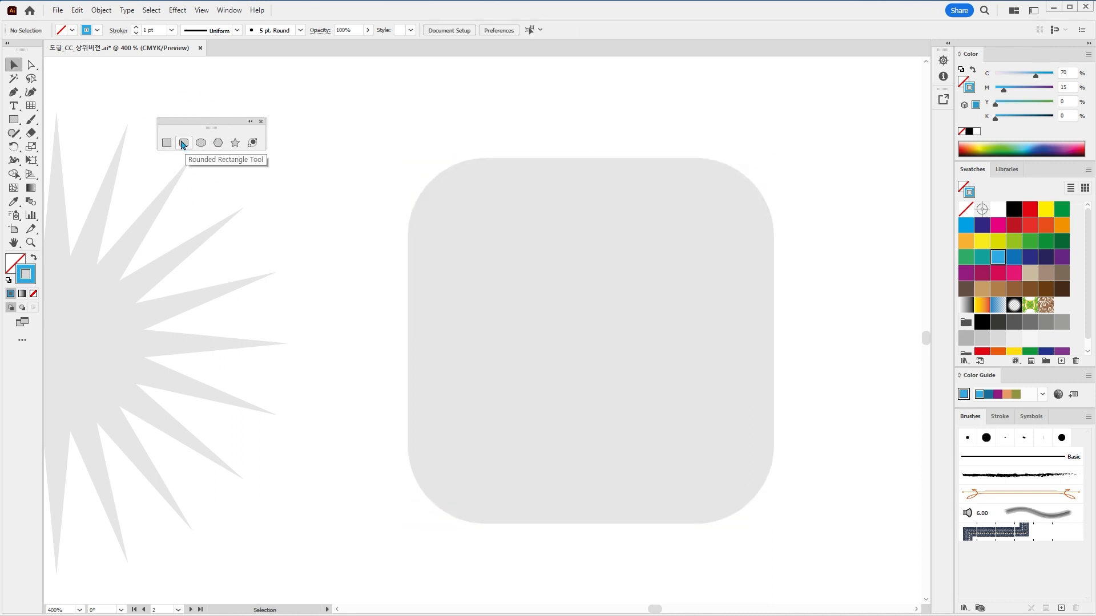
Start a rounded rectangle about 37 × 37 mm over the grey rounded-square template, switching its corners between square and fully rounded while drawing
click(183, 143)
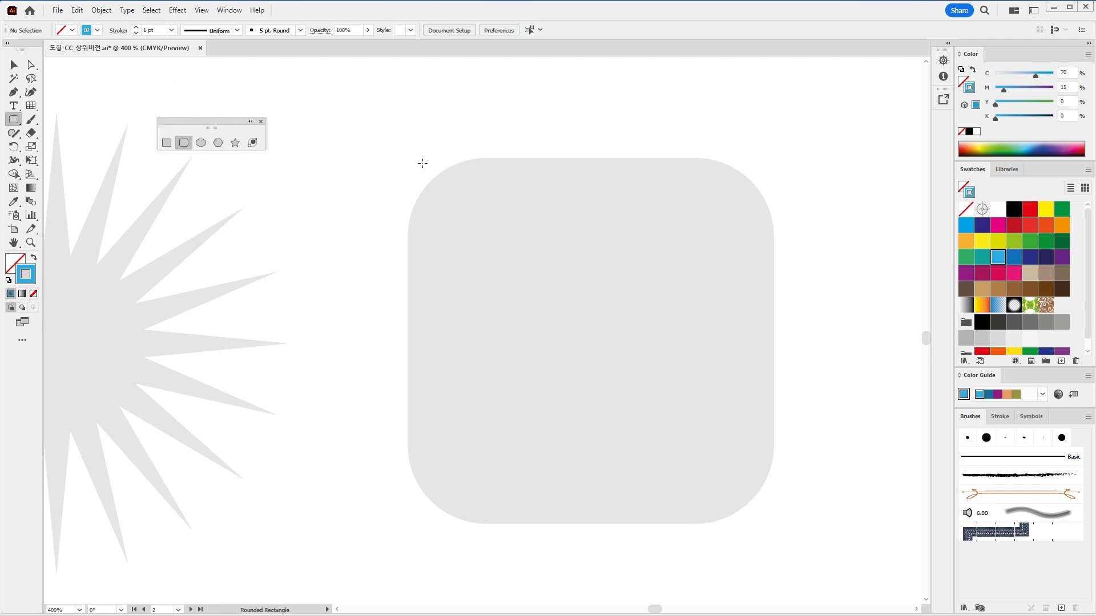
drag(406, 158, 774, 526)
key(Left)
key(Right)
key(Left)
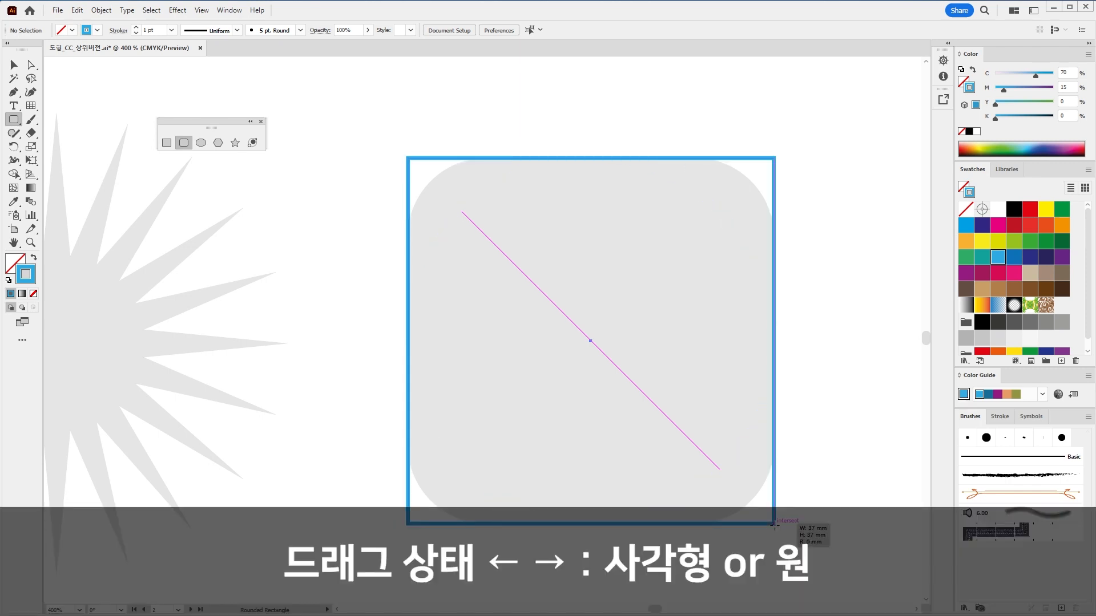
drag(775, 525, 772, 521)
key(Right)
key(Left)
key(Right)
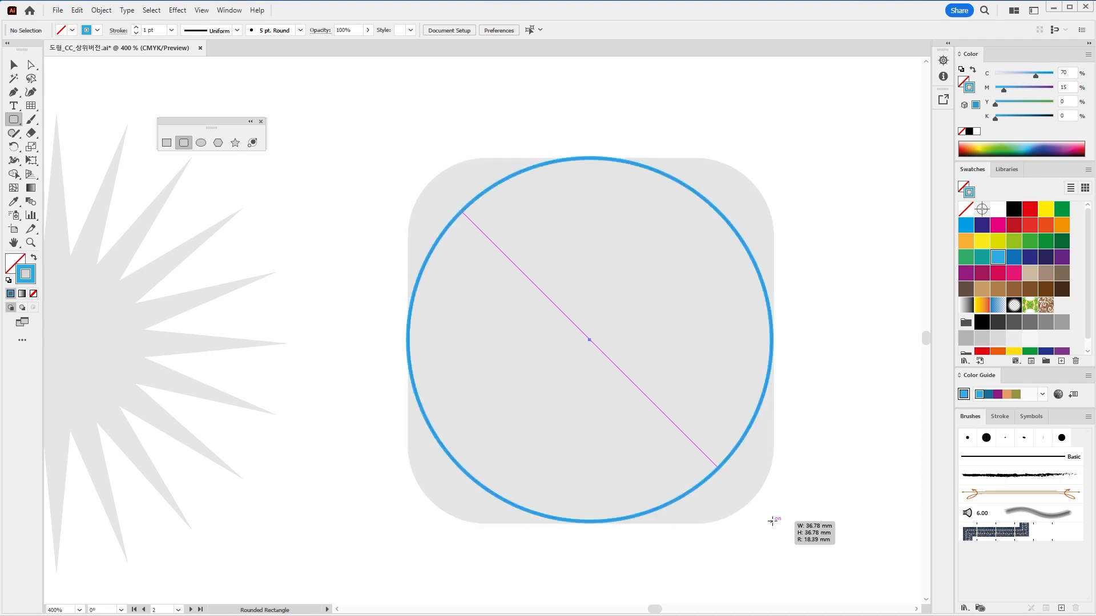
key(Left)
Try raising and lowering the corner radius of the shape being drawn, and reset it to square corners
drag(772, 521, 775, 524)
key(Up)
key(Up)
key(Up)
key(Up)
key(Up)
key(Up)
key(Up)
key(Up)
key(Up)
key(Up)
key(Up)
key(Up)
key(Down)
key(Down)
key(Down)
key(Down)
key(Down)
key(Down)
key(Down)
key(Down)
key(Down)
key(Down)
key(Left)
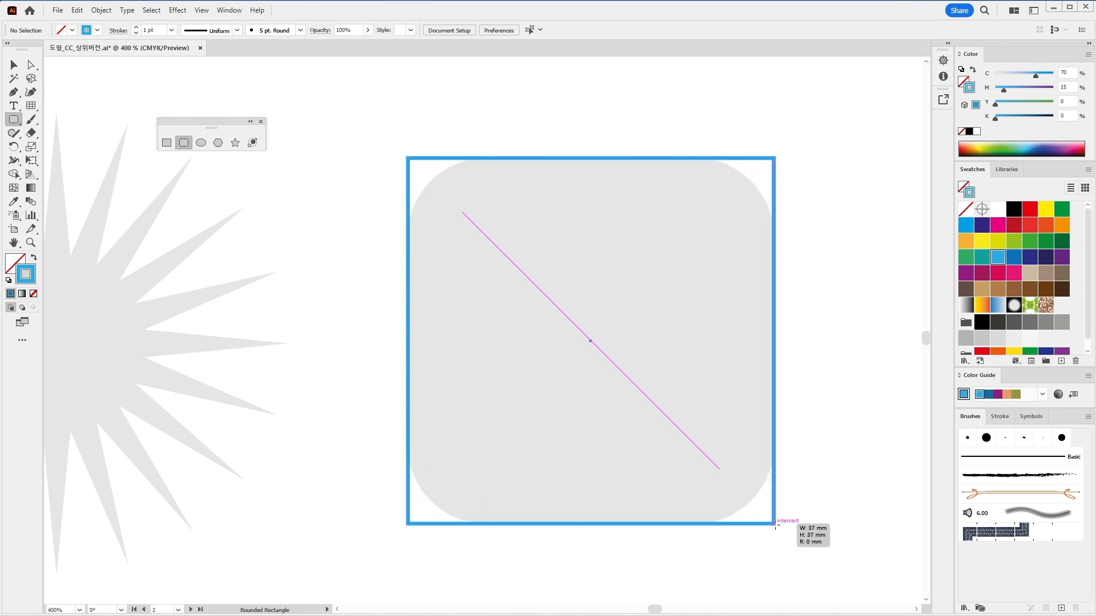
Adjust the corner radius in increments to match the grey template's rounding, and finish the rounded square, leaving it deselected
drag(774, 524, 773, 521)
key(Up)
key(Up)
key(Up)
key(Up)
key(Up)
key(Up)
key(Up)
key(Up)
key(Up)
key(Down)
key(Down)
key(Down)
key(v)
click(816, 390)
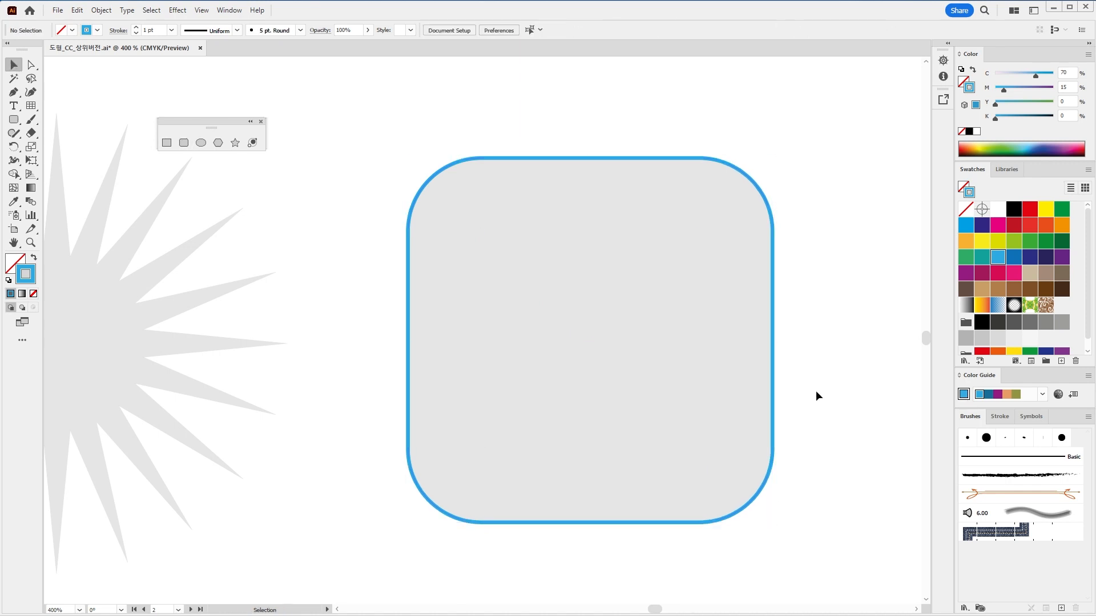
scroll(816, 390, down, 1)
scroll(716, 453, down, 1)
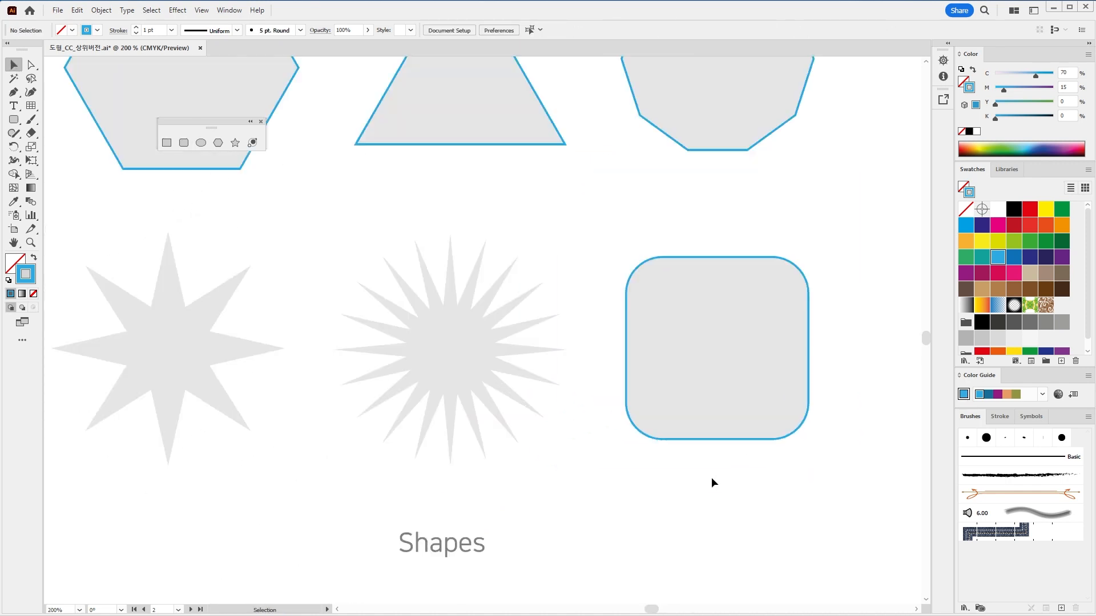